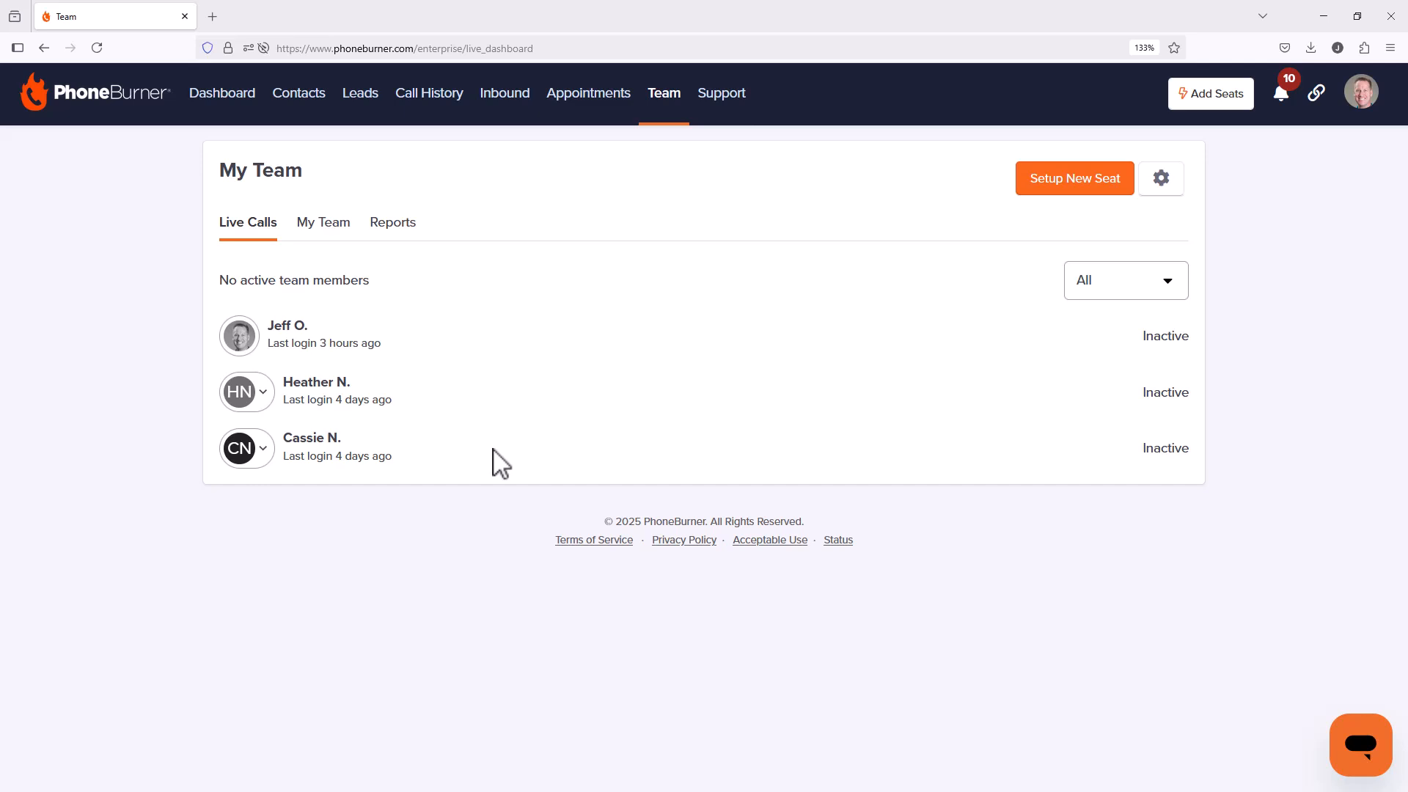
# Log in as the first non-admin member listed in My Team and open their Today's Follow Ups list
pyautogui.click(330, 227)
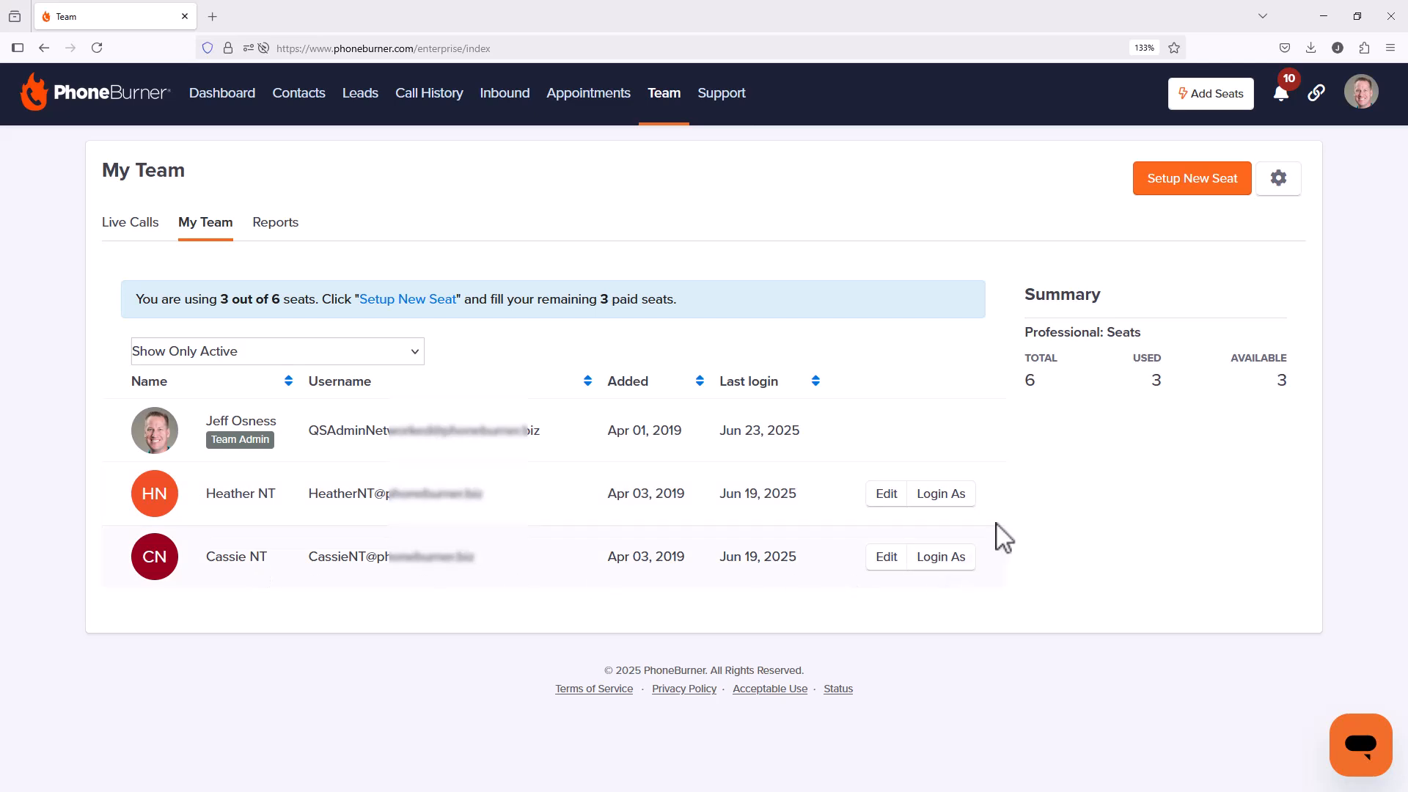
pyautogui.click(961, 504)
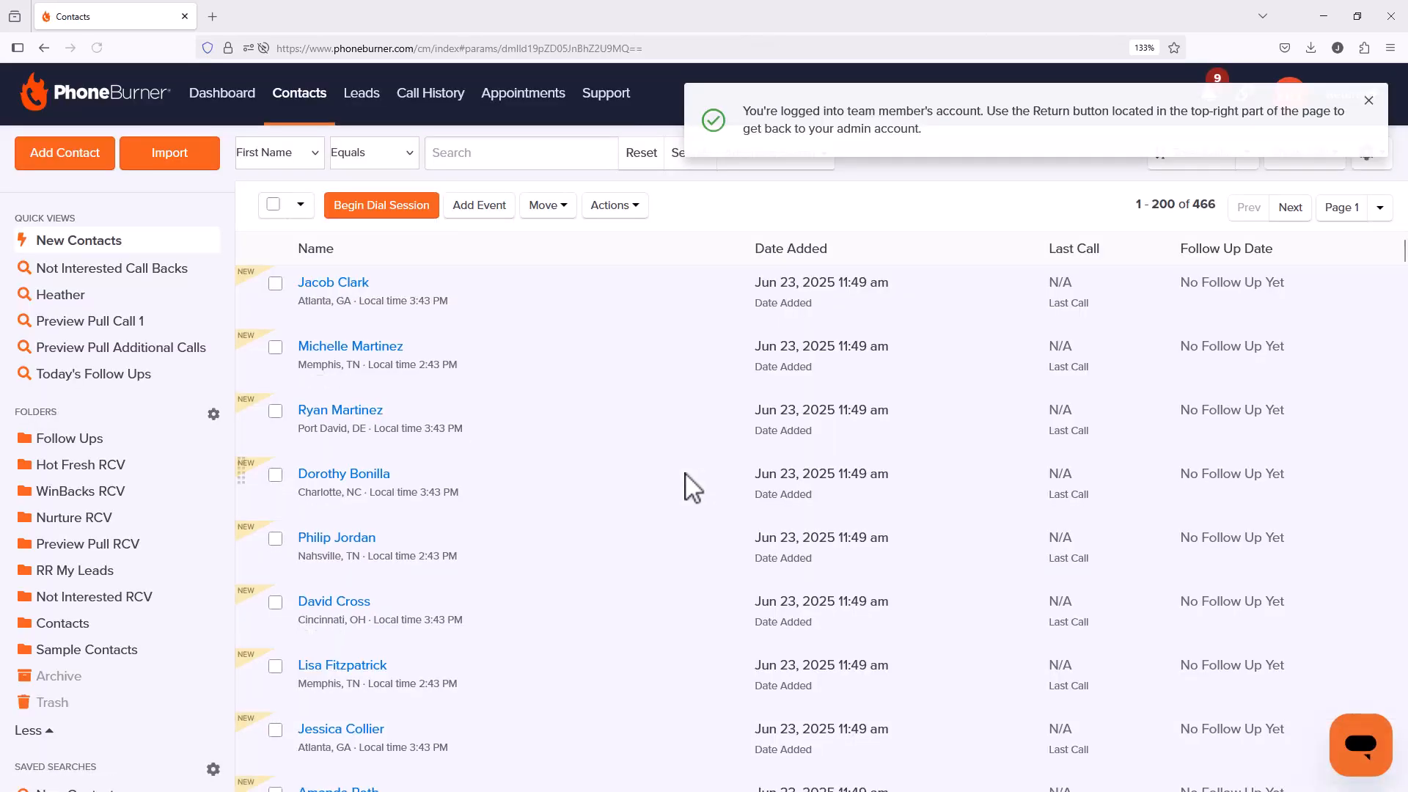
pyautogui.click(144, 375)
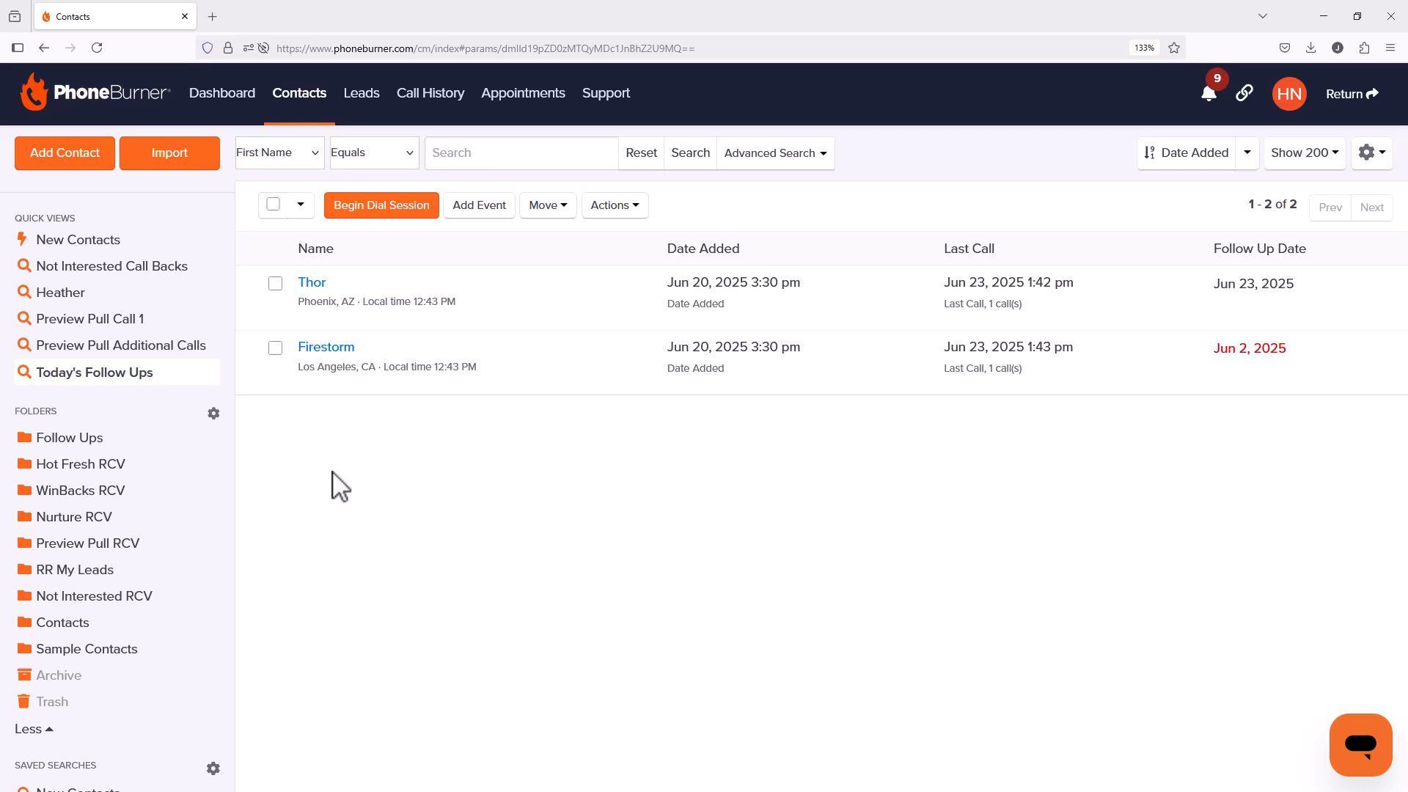
# Select the overdue Los Angeles contact and check which bulk actions the team member can apply to it
pyautogui.click(624, 207)
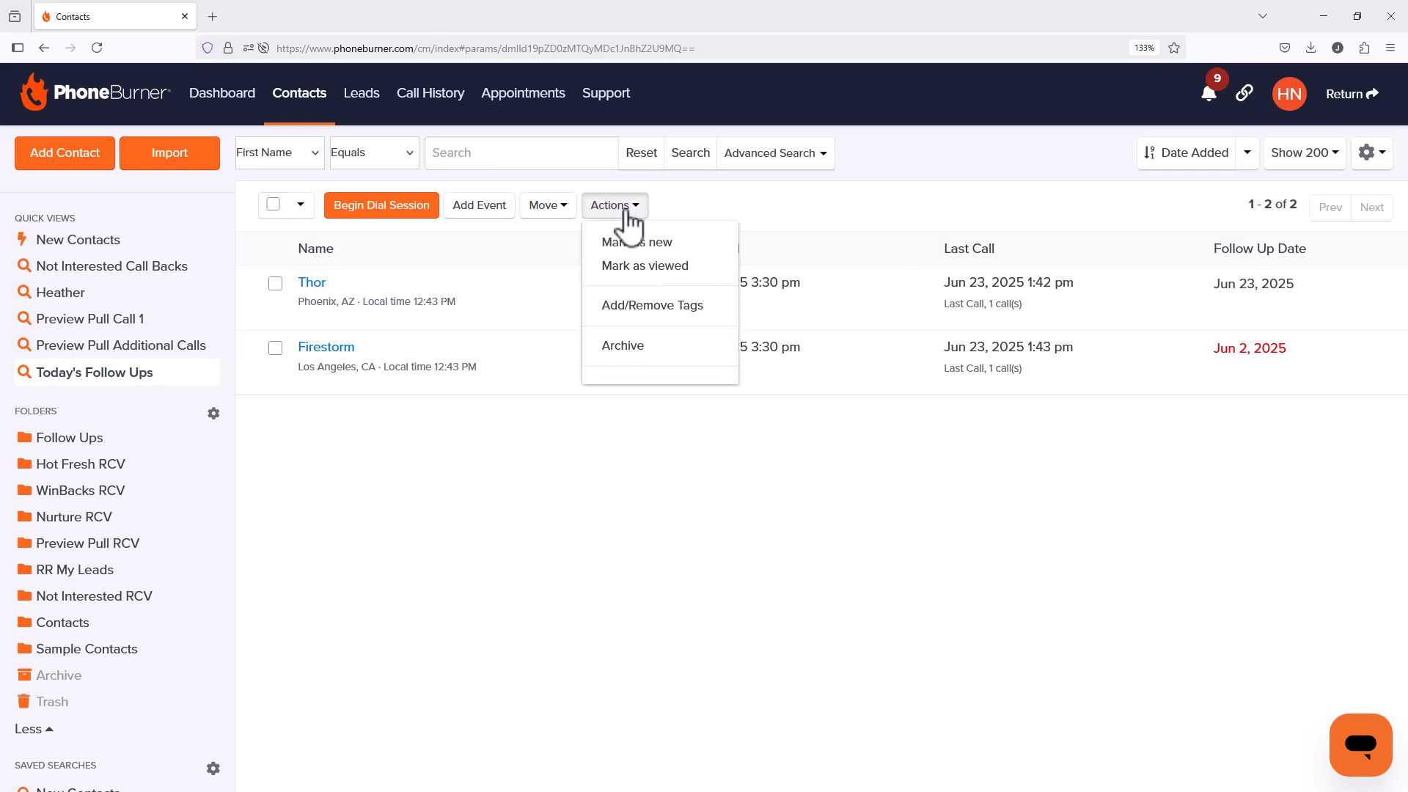
pyautogui.click(275, 347)
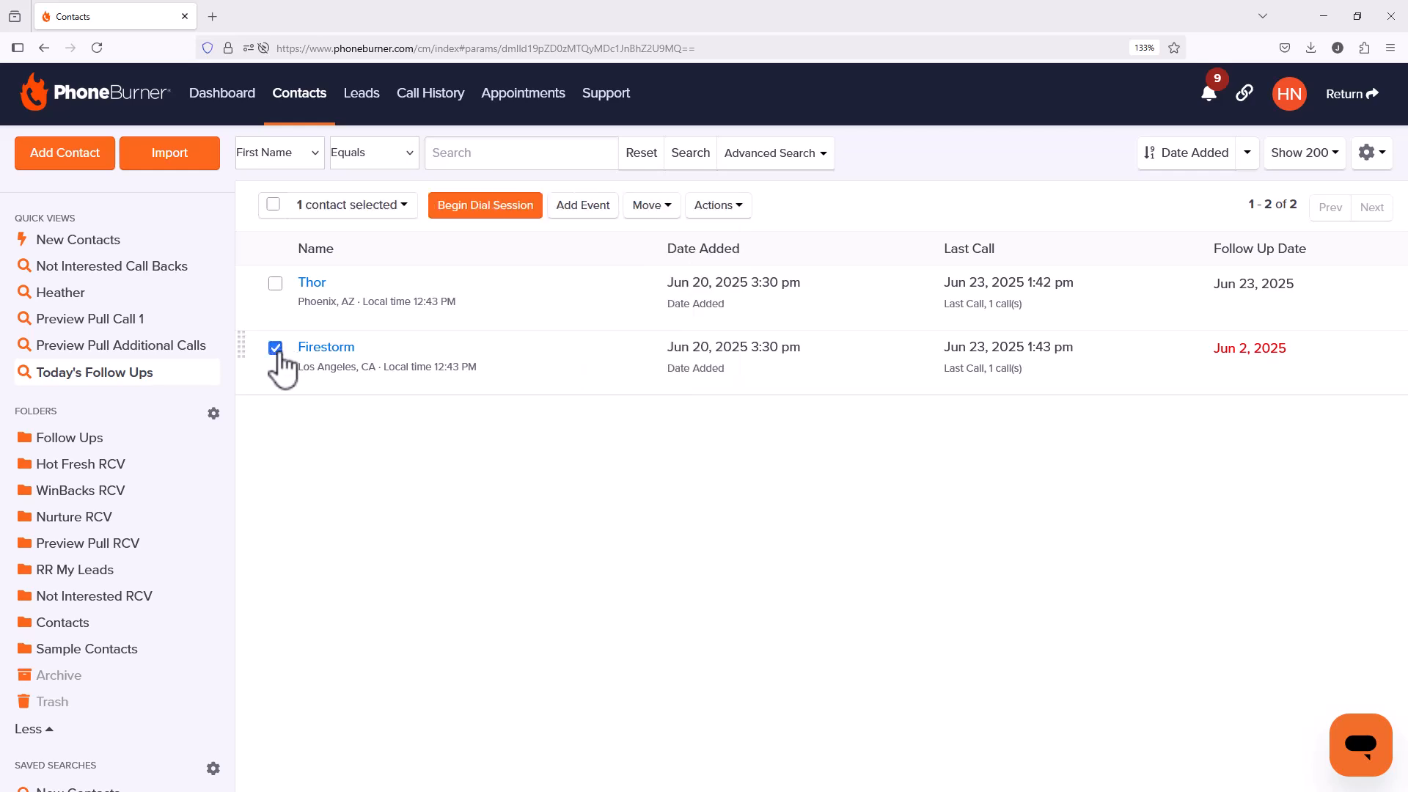
pyautogui.click(715, 209)
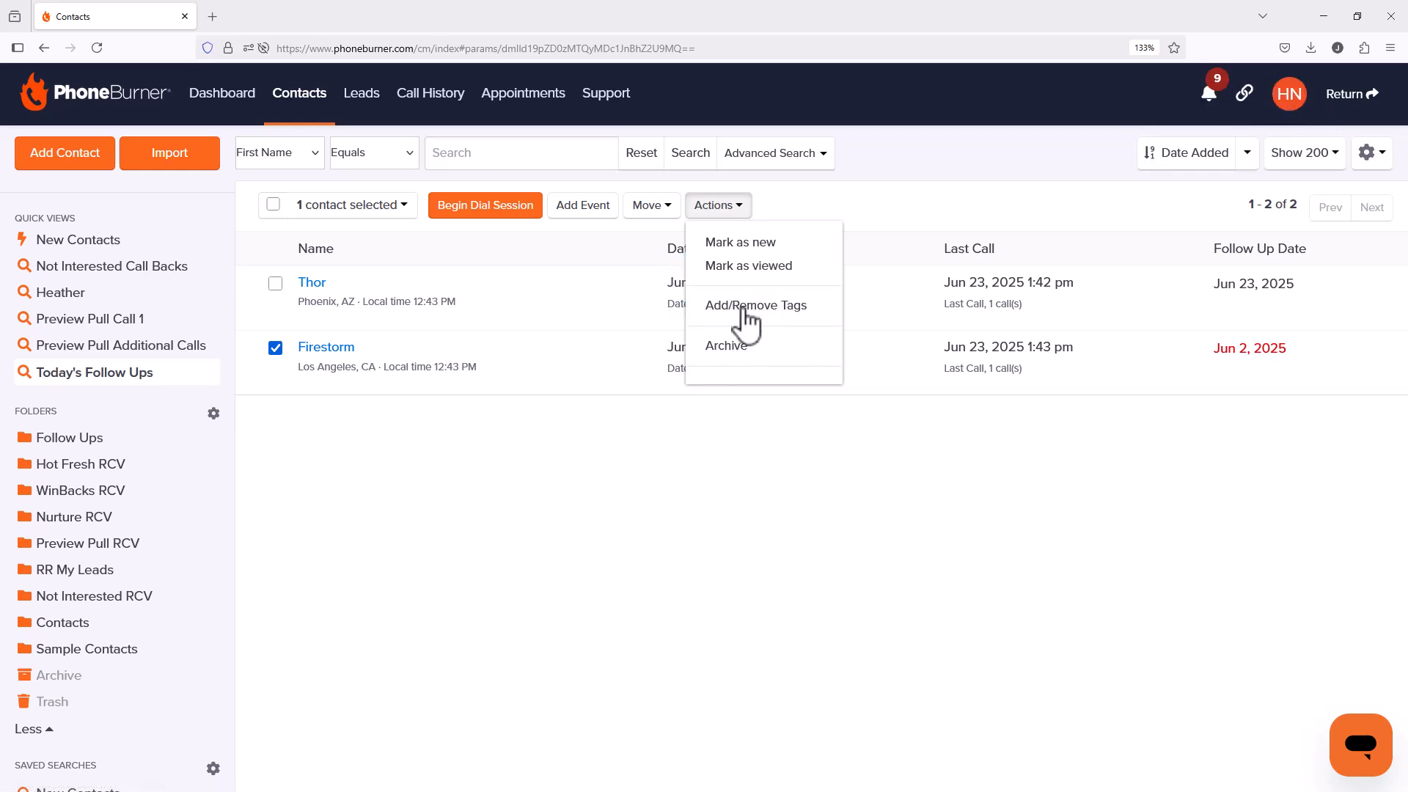
# Return to the admin account and set the same team member's Transfer Contacts permission to Yes
pyautogui.click(1346, 95)
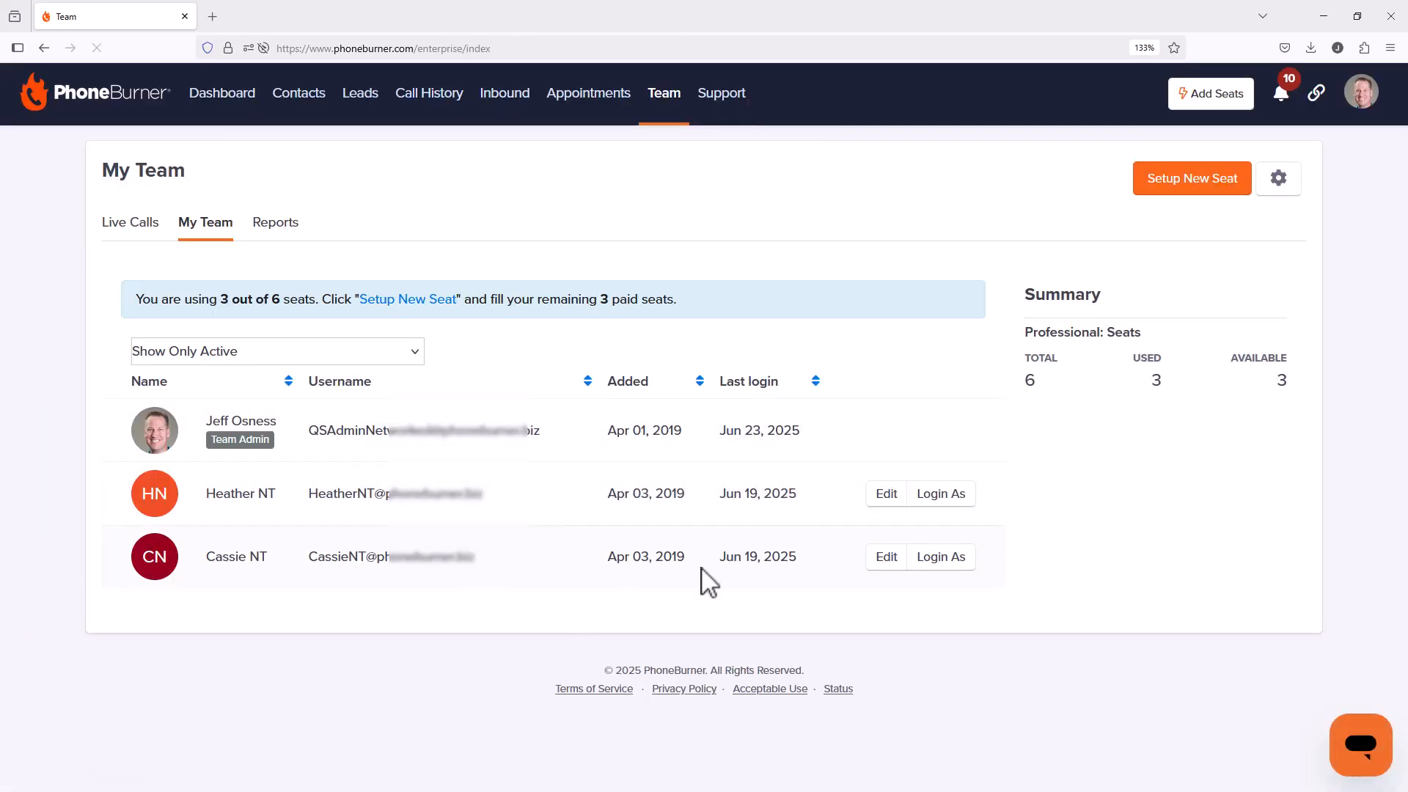
pyautogui.click(896, 505)
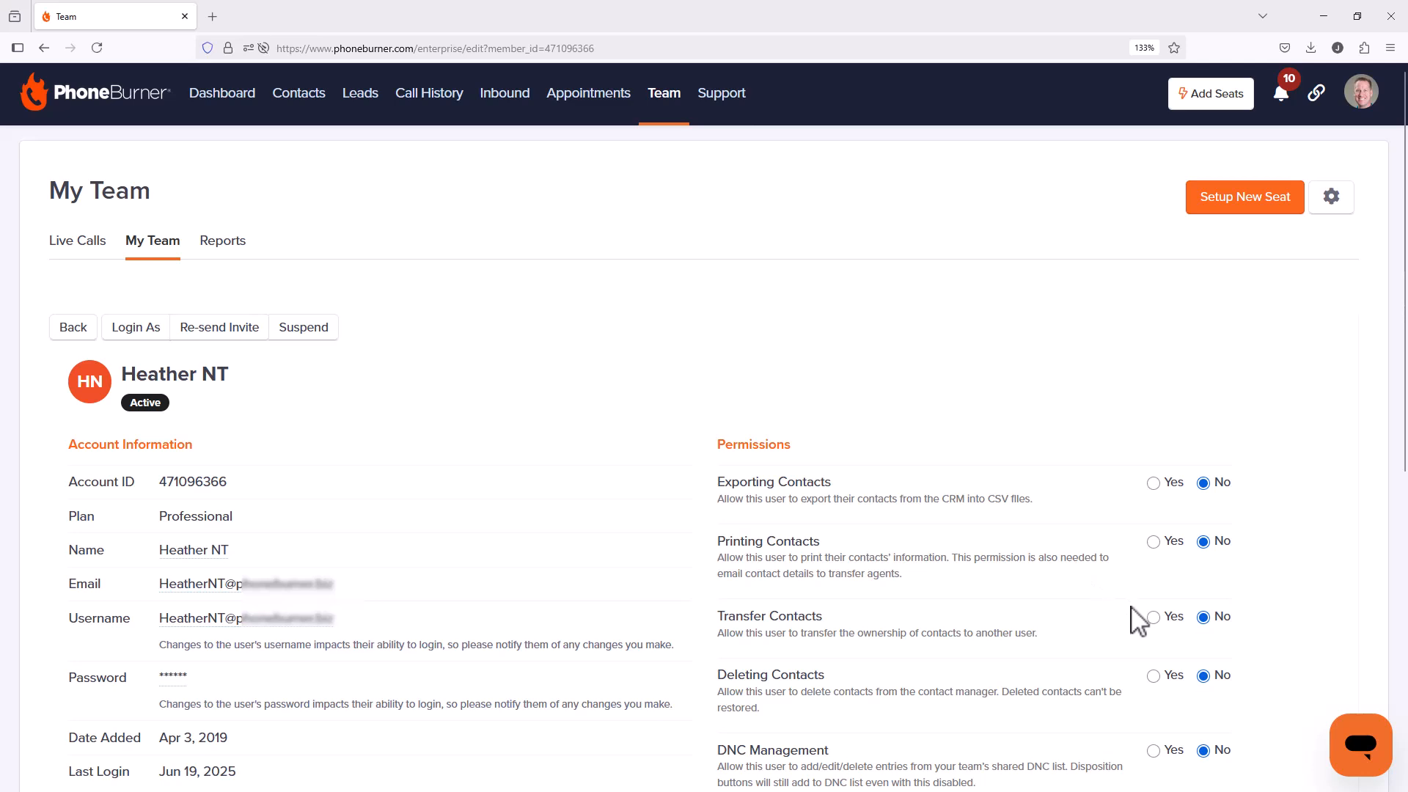
pyautogui.click(1153, 617)
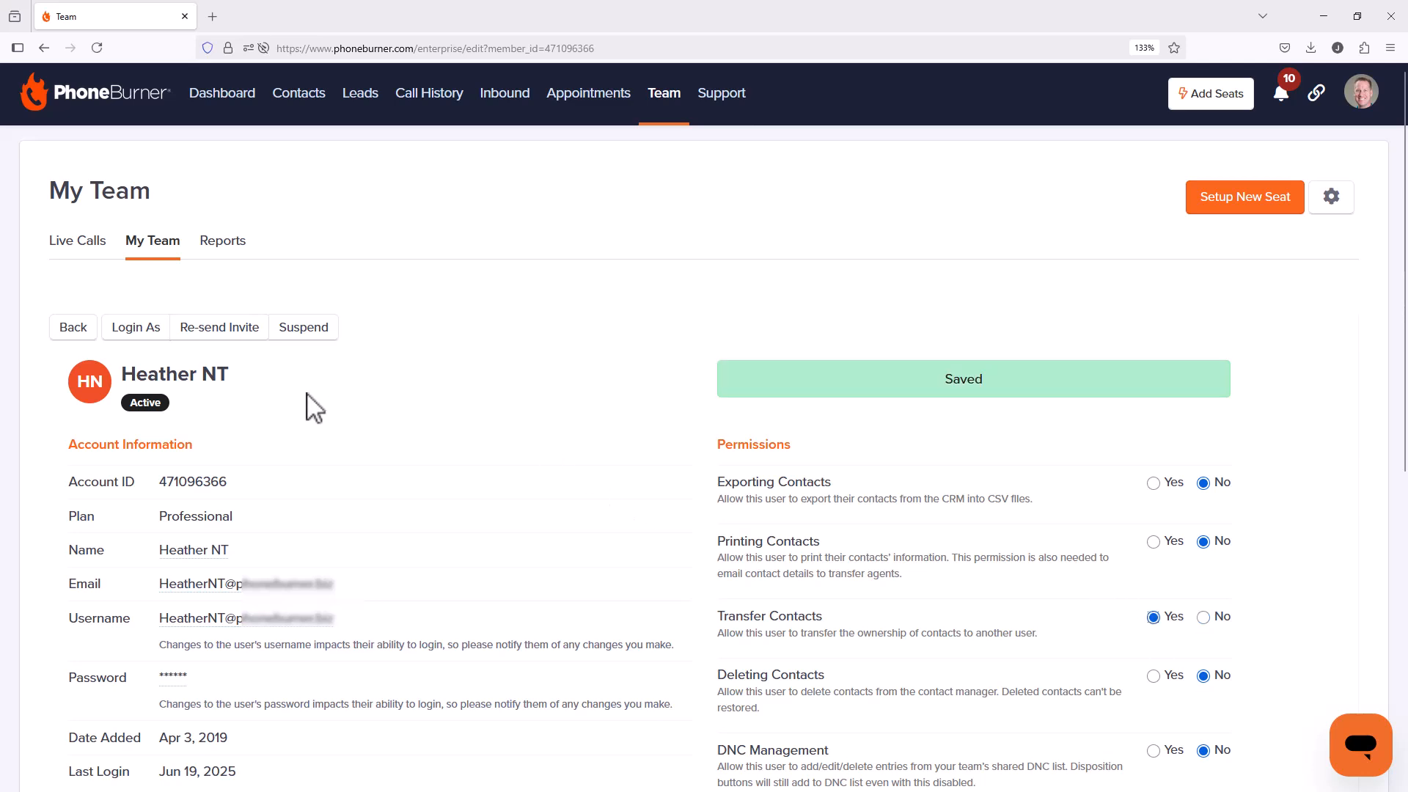
# Log in as the team member again and start a transfer of the overdue Los Angeles contact from Today's Follow Ups
pyautogui.click(154, 330)
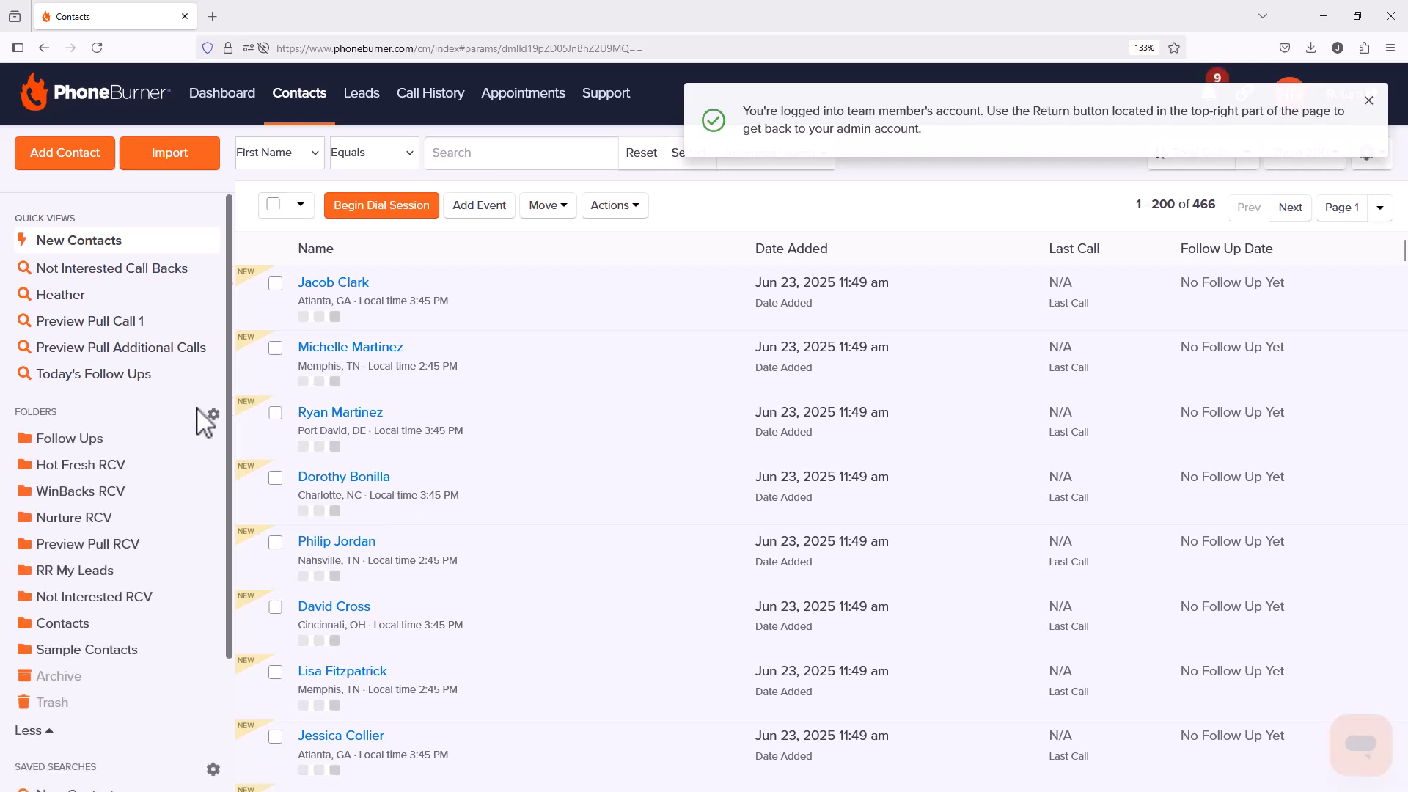
pyautogui.click(110, 374)
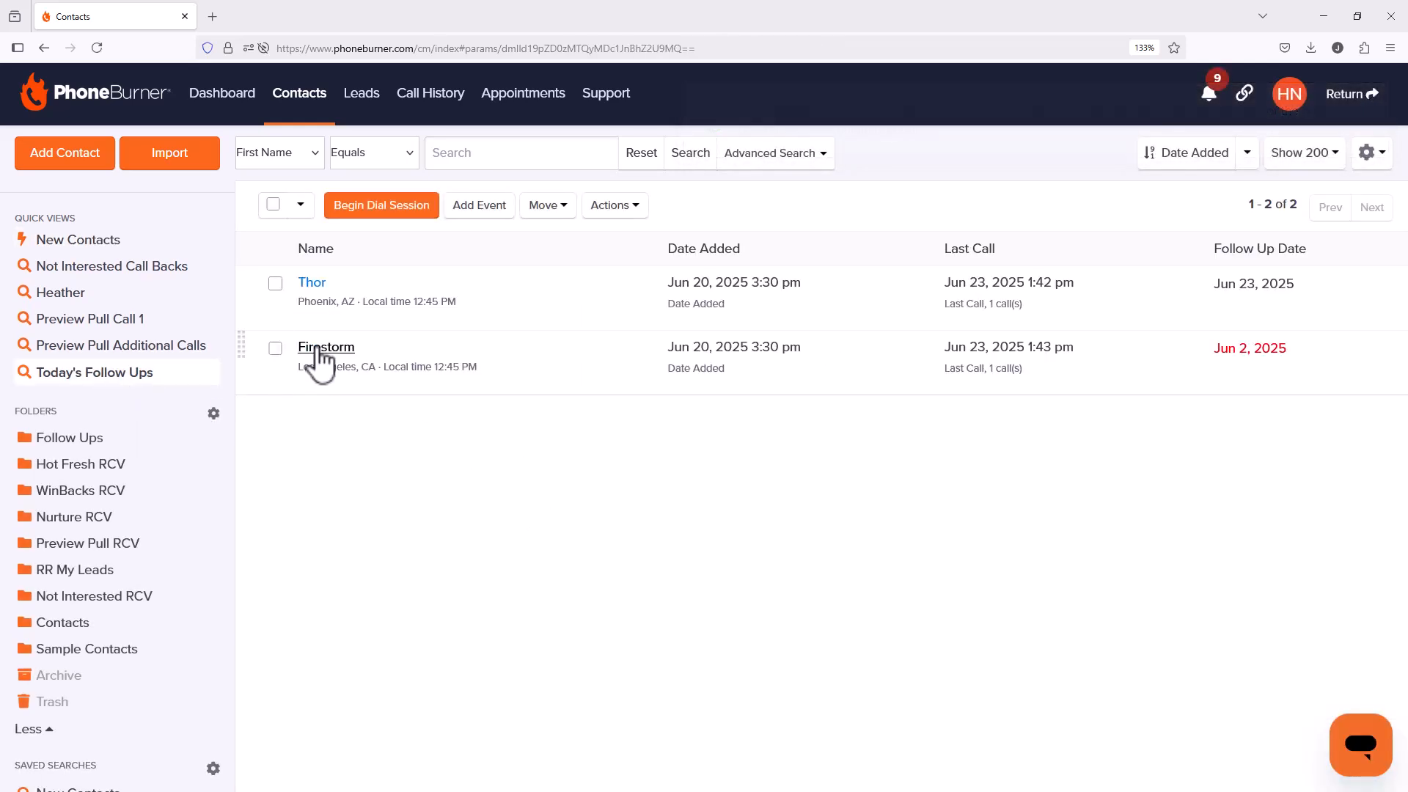
pyautogui.click(275, 348)
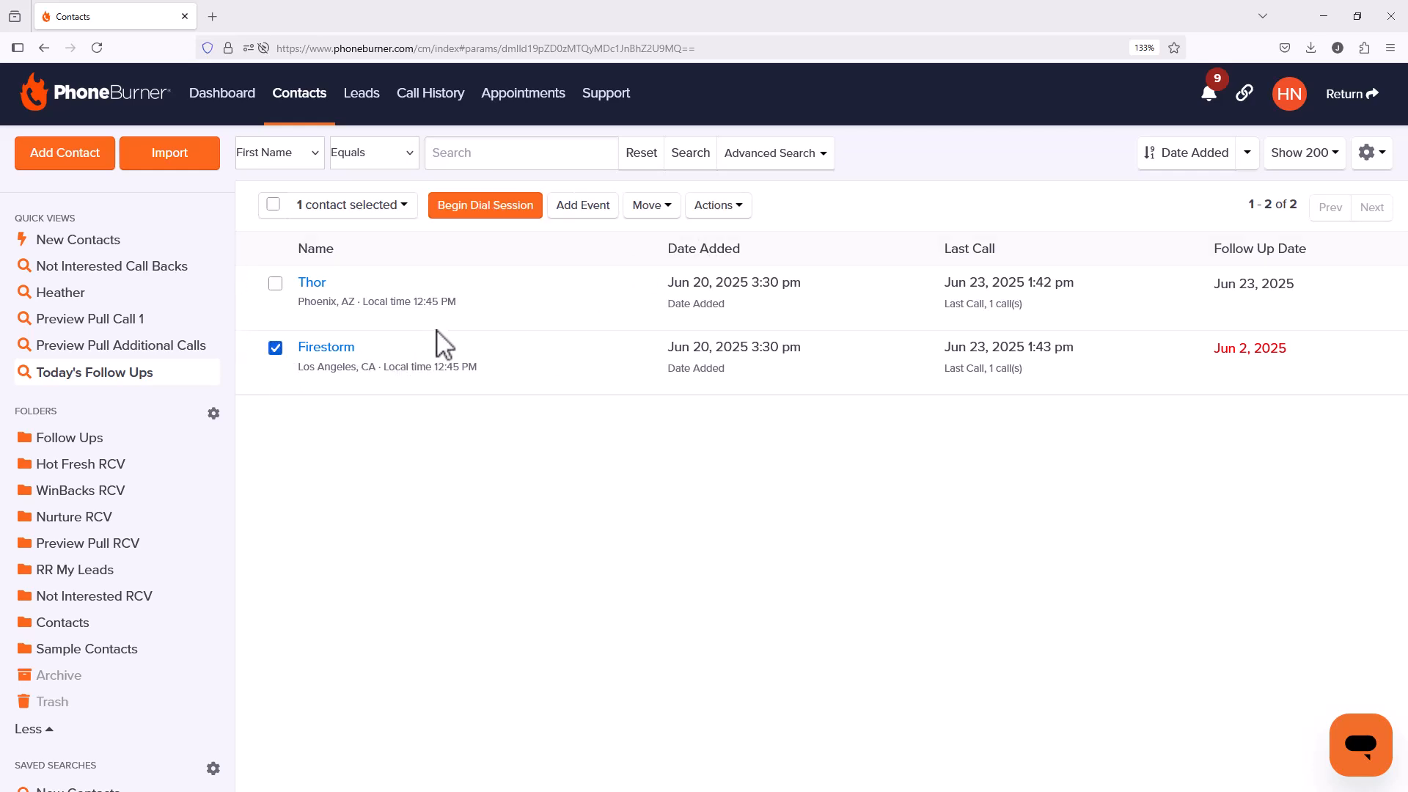
pyautogui.click(736, 212)
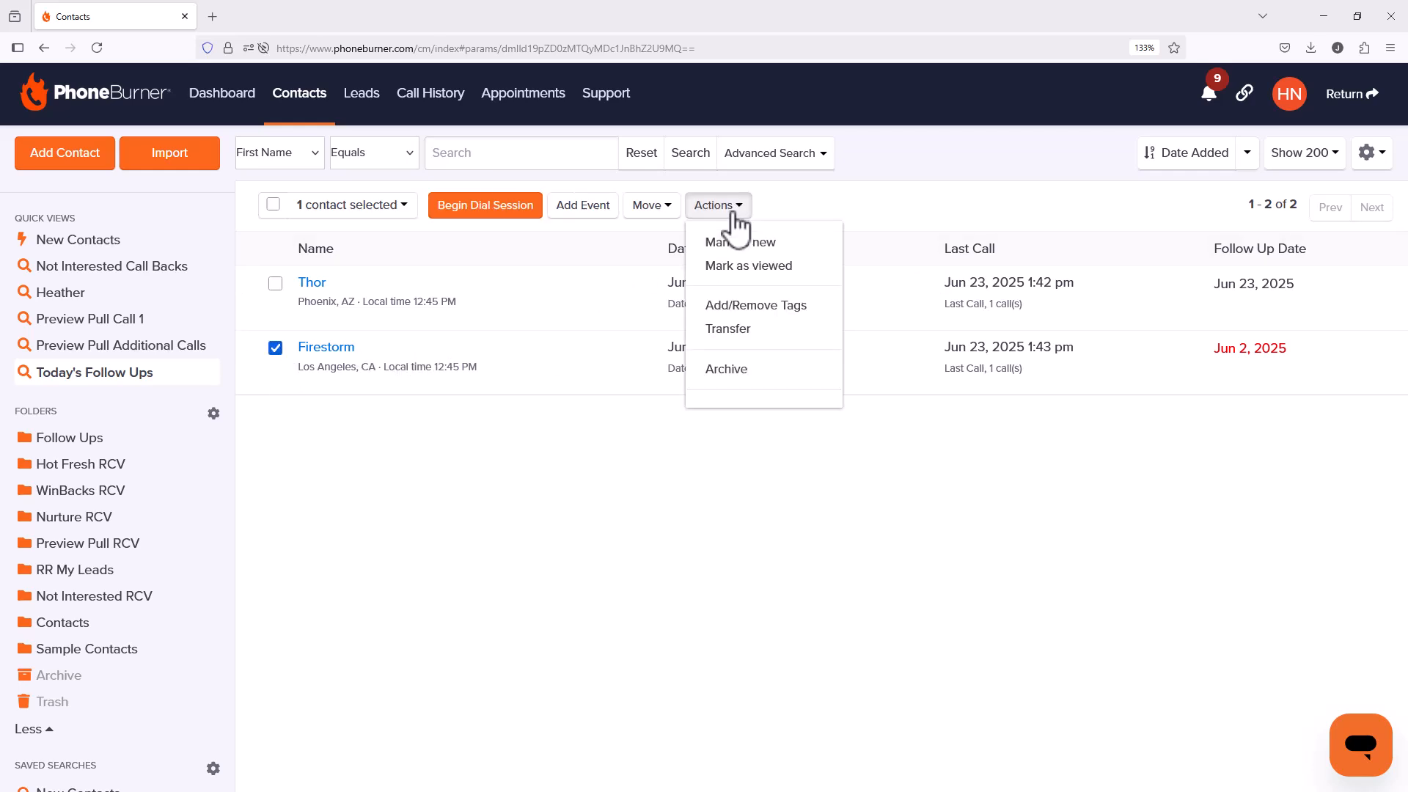
pyautogui.click(726, 331)
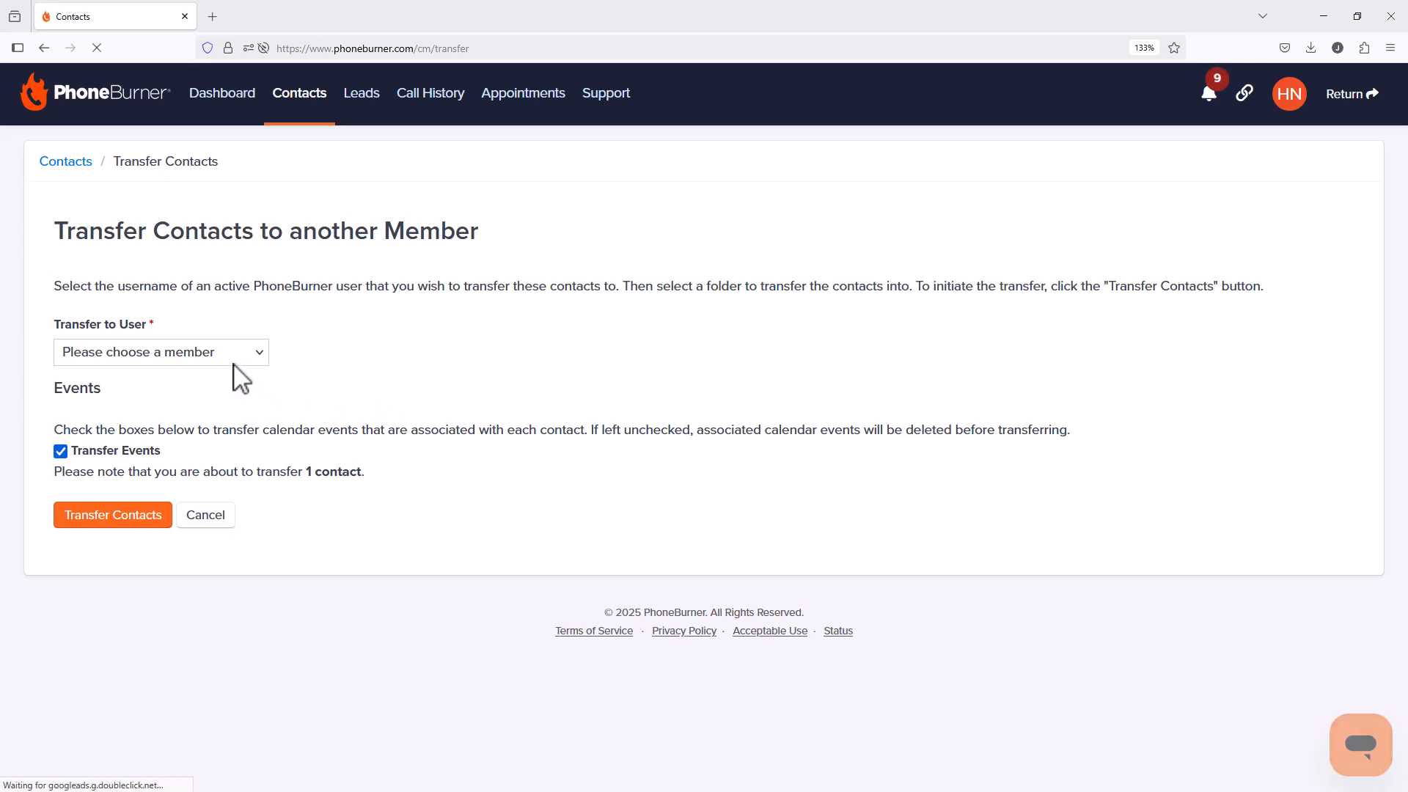
# Choose the team admin as recipient and Transfer to Admin as the folder, and continue to the transfer confirmation page
pyautogui.click(231, 355)
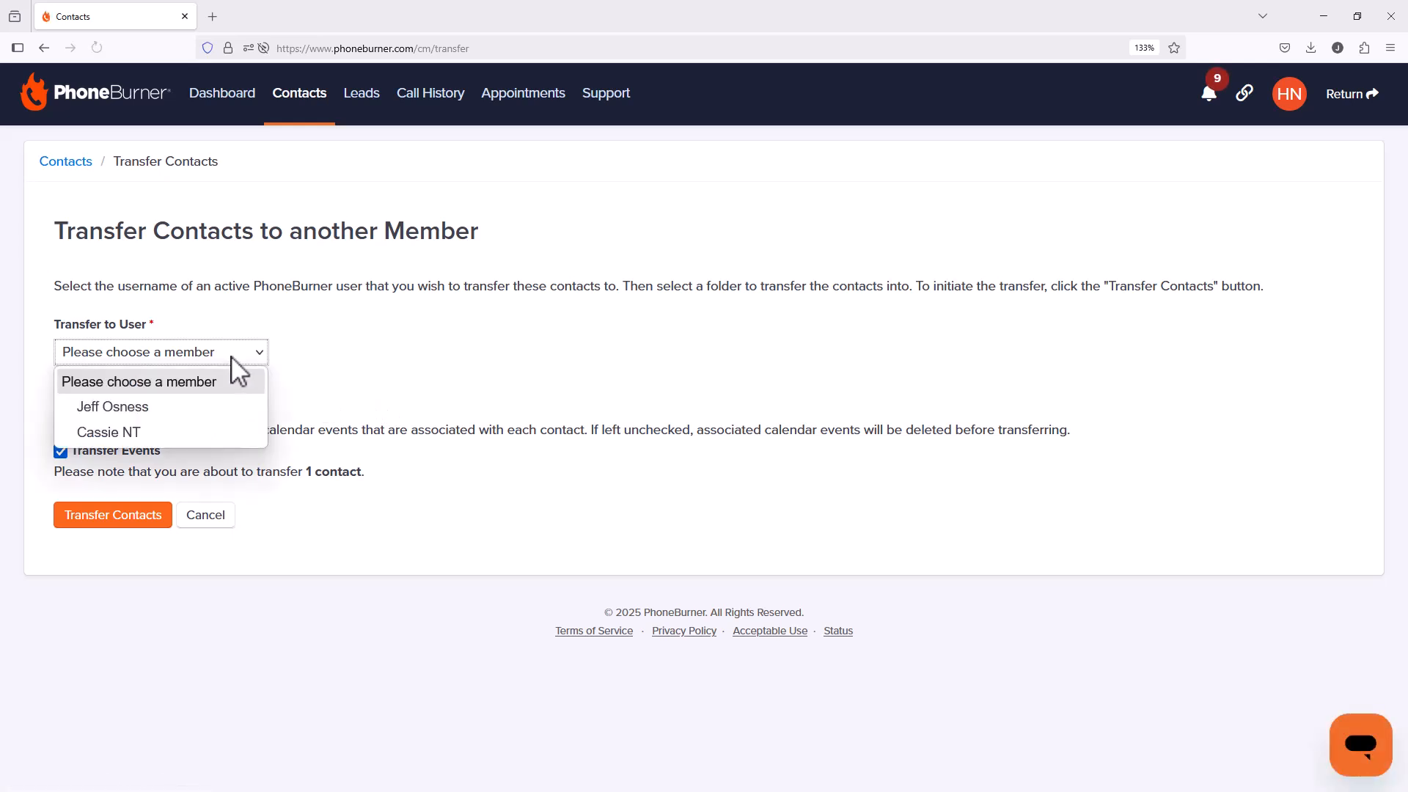
pyautogui.click(209, 407)
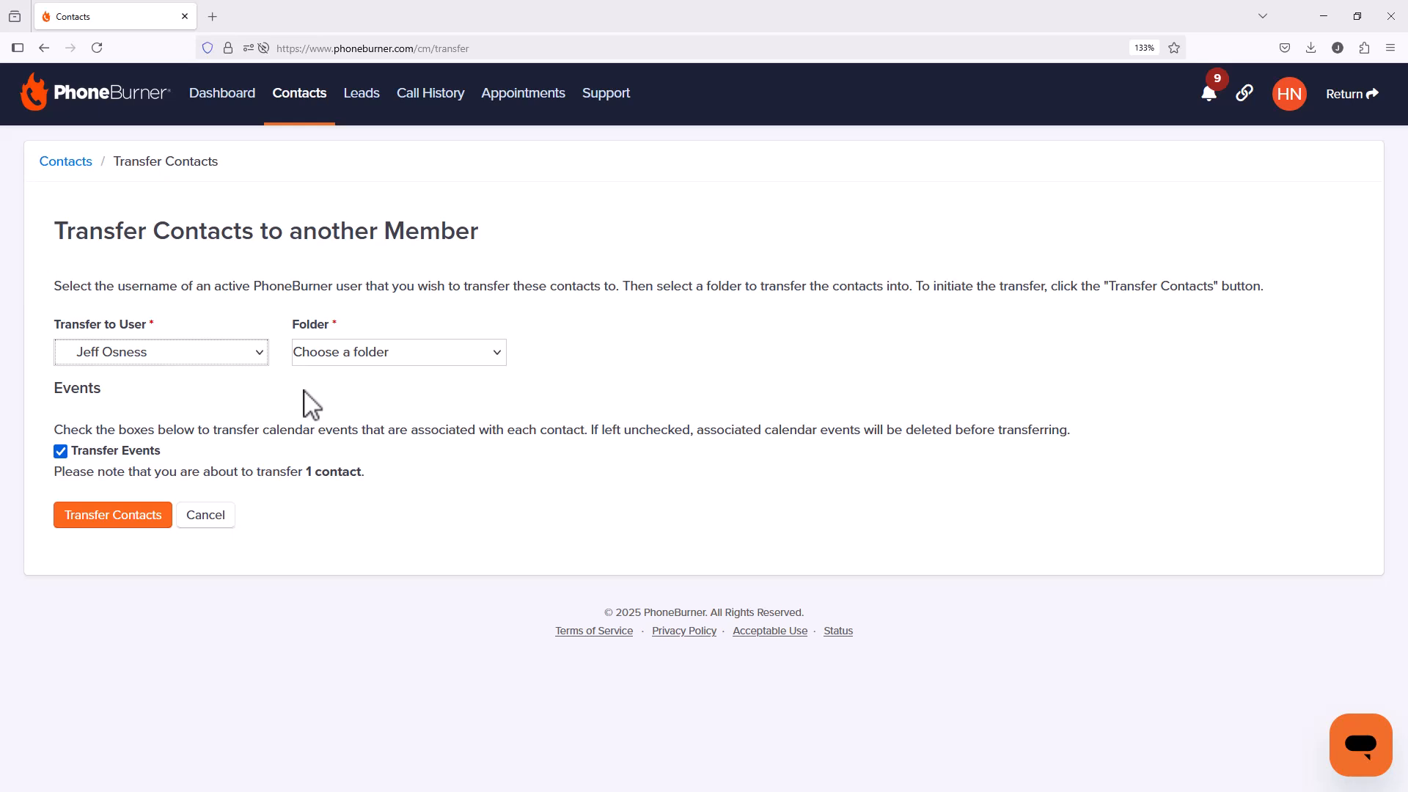
pyautogui.click(337, 355)
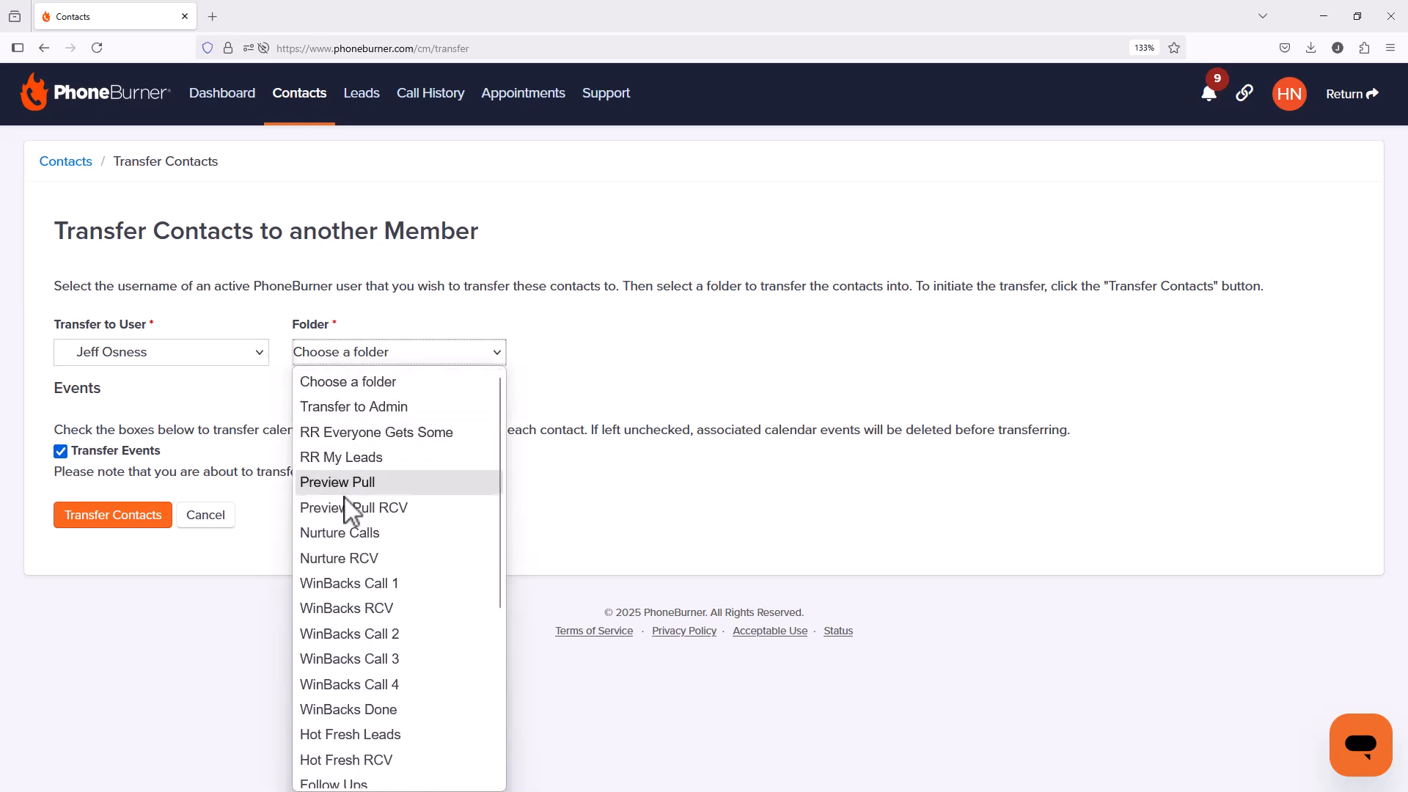
pyautogui.click(365, 411)
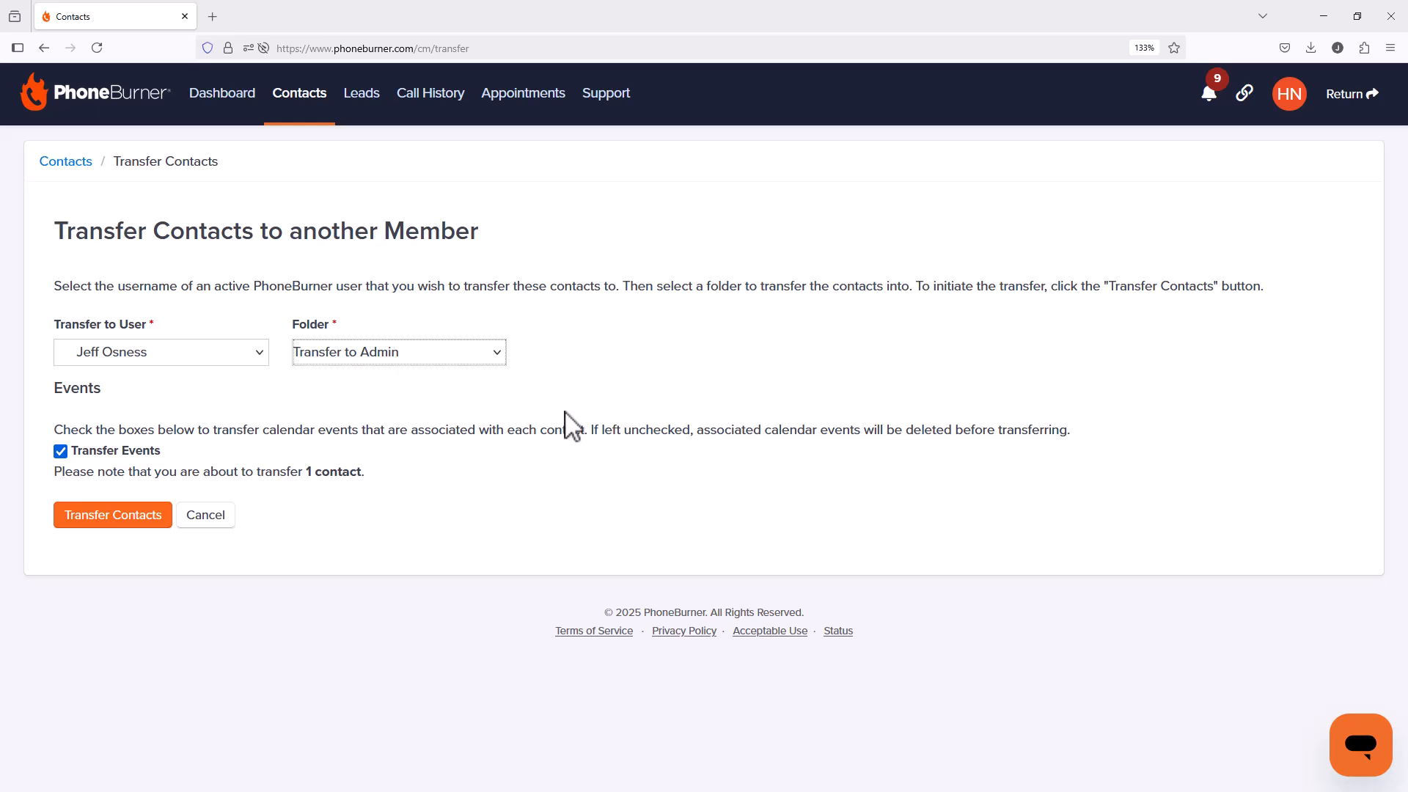
pyautogui.click(578, 365)
pyautogui.click(82, 522)
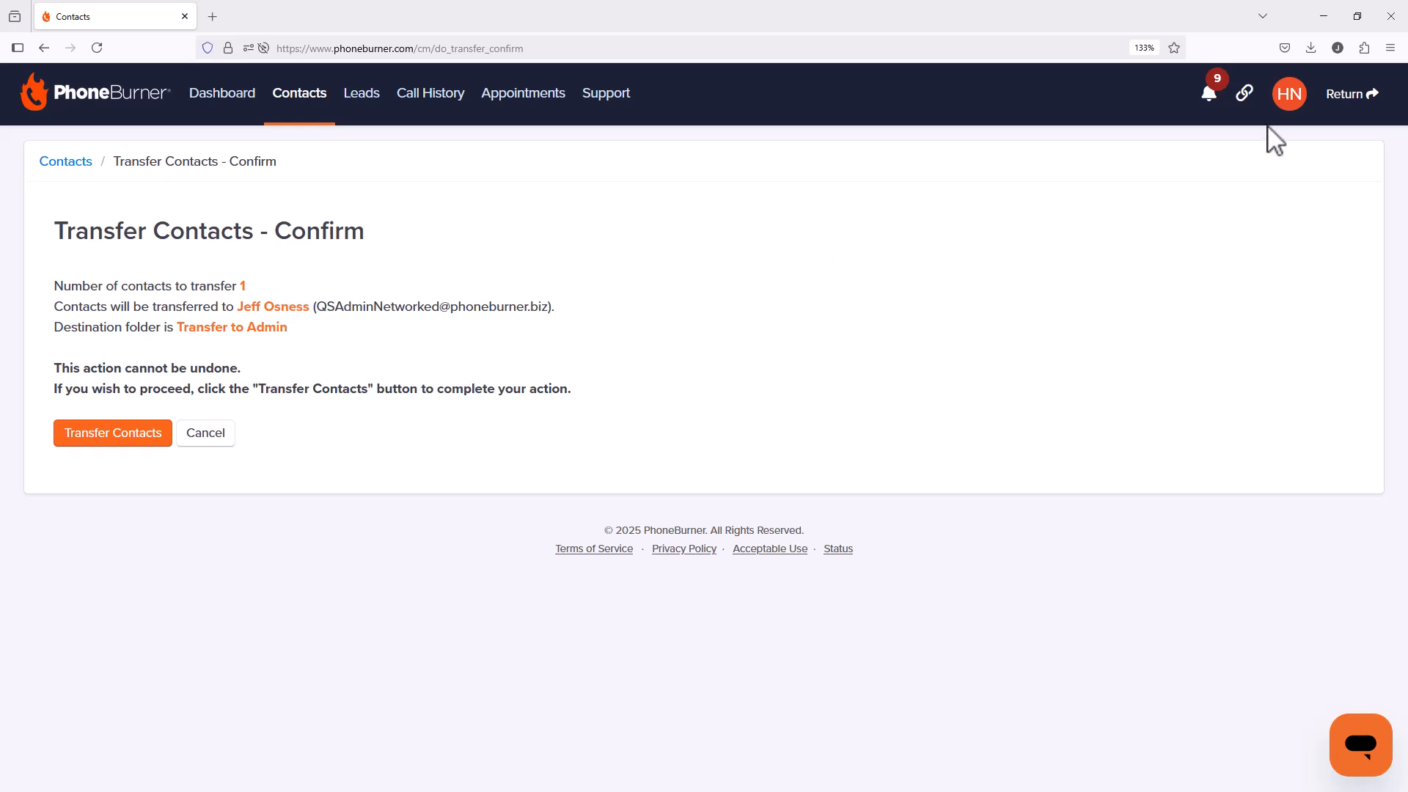
# Leave the transfer unconfirmed, return to the admin account and set the team member's Transfer Contacts permission back to No
pyautogui.click(1326, 98)
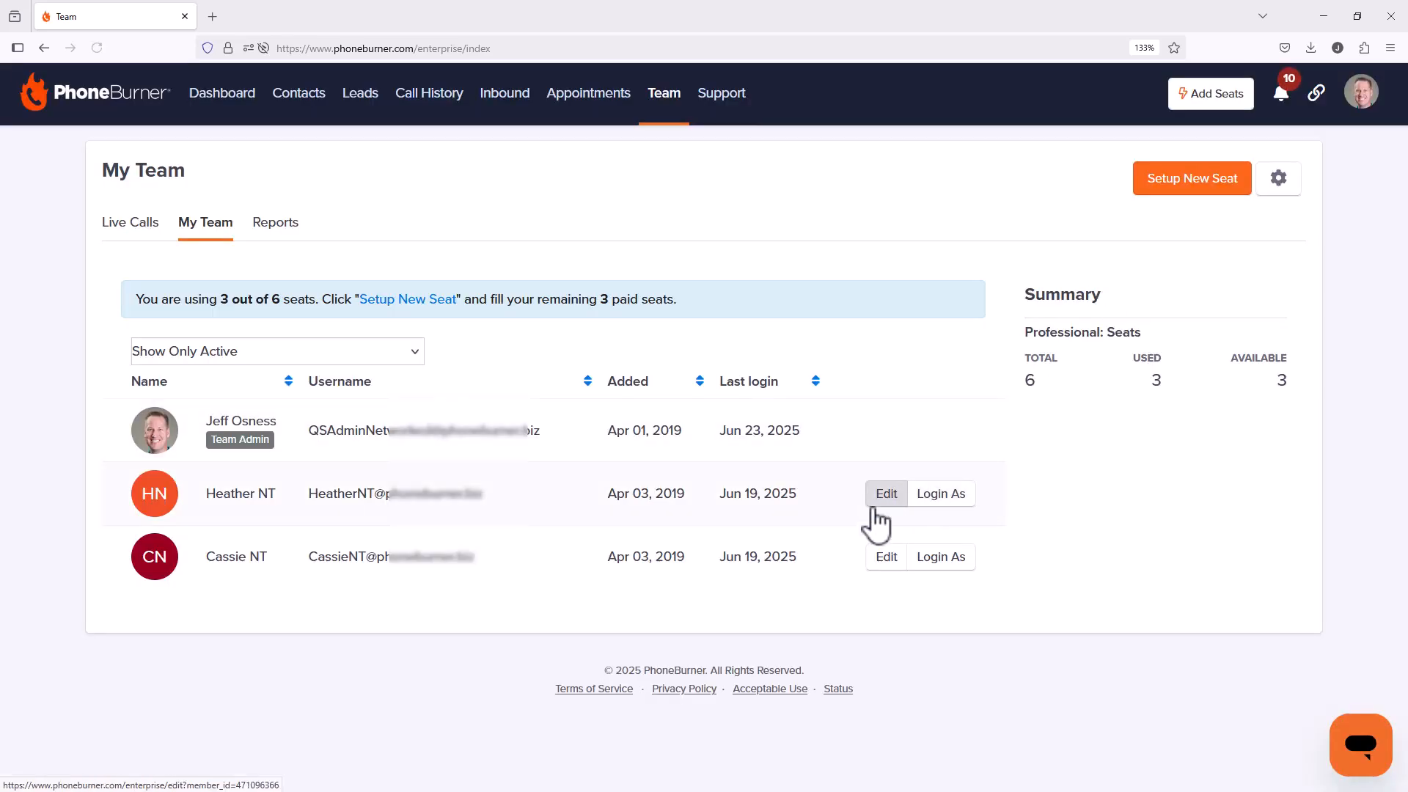
pyautogui.click(877, 503)
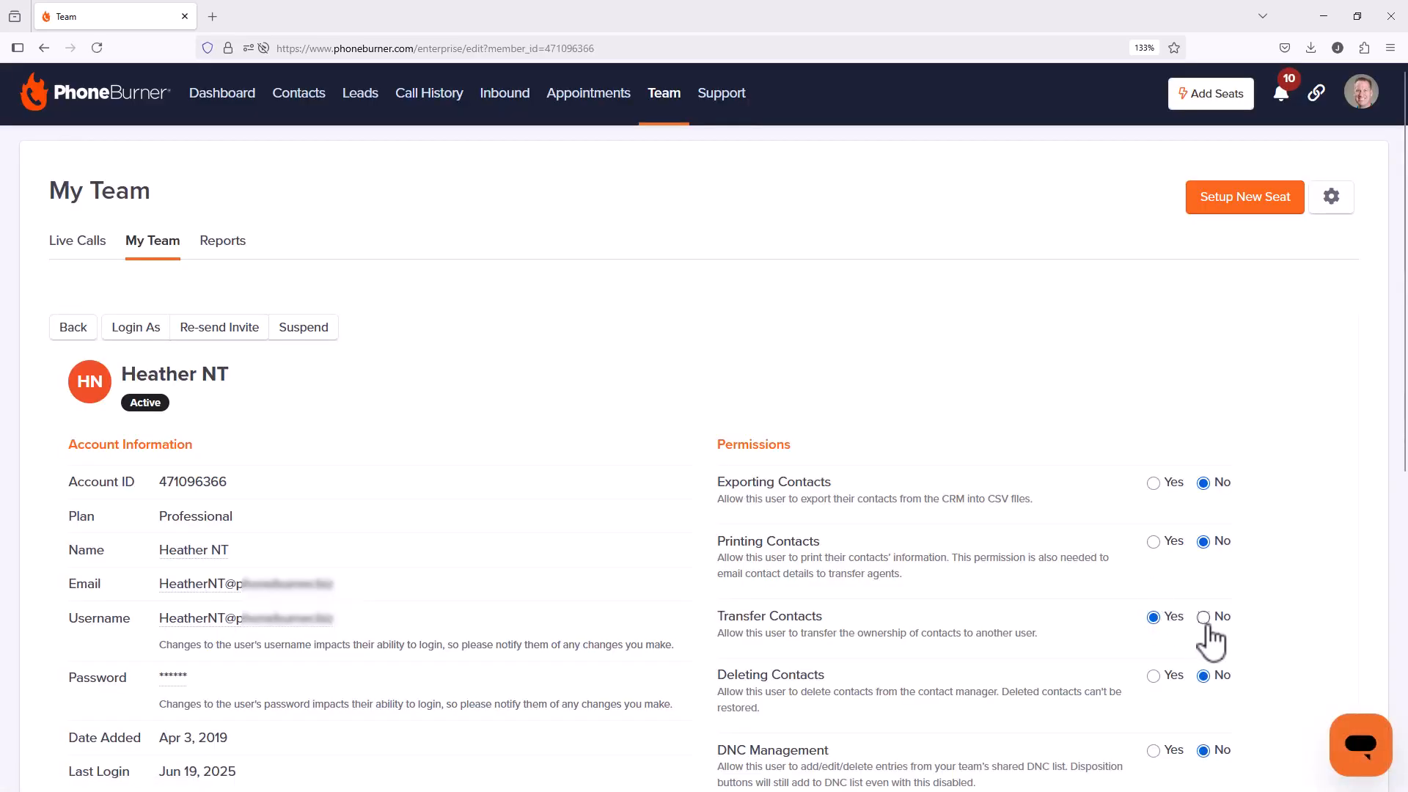
pyautogui.click(1203, 616)
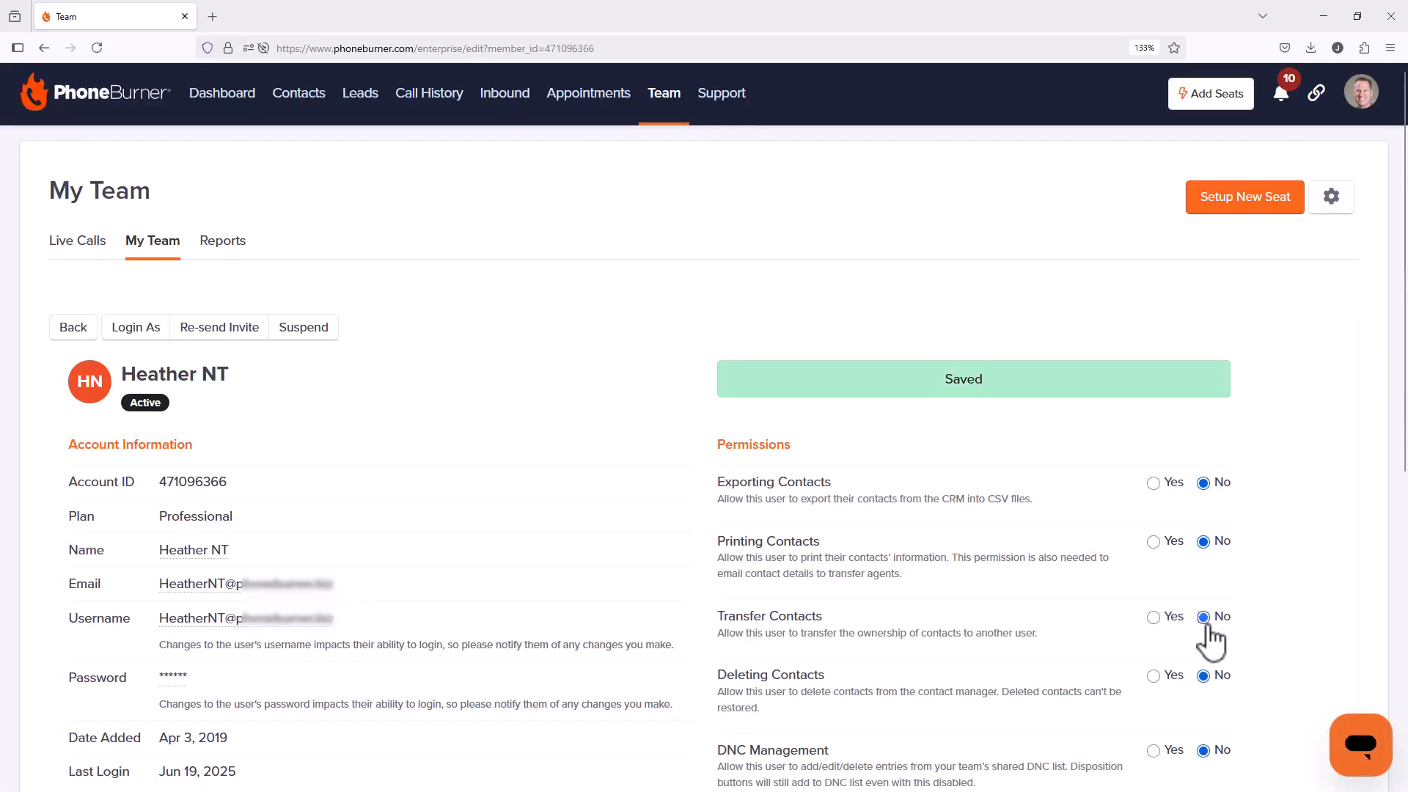
# Start an advanced search in the admin's contacts and set the Follow Up Date filter to before 7 days ago
pyautogui.click(285, 103)
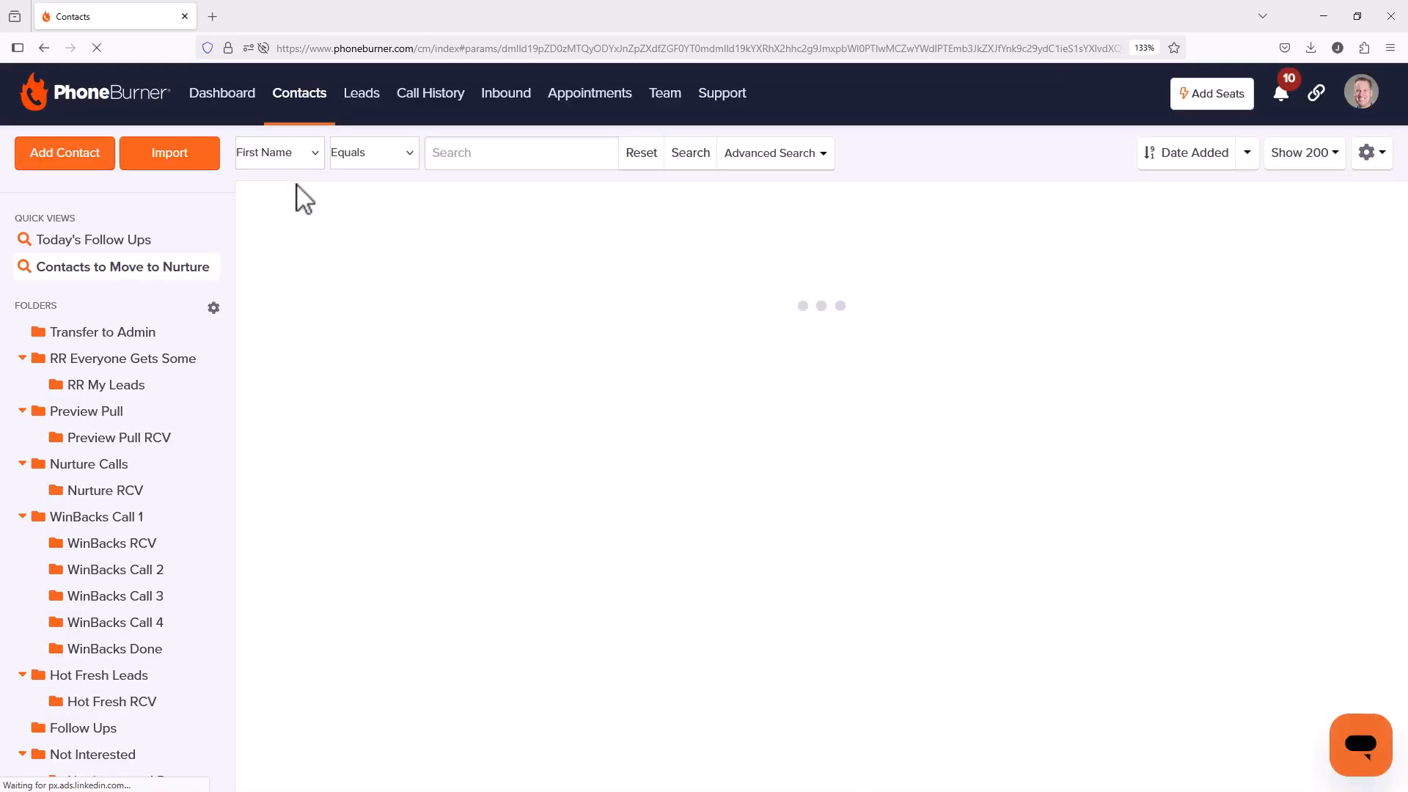
pyautogui.click(780, 174)
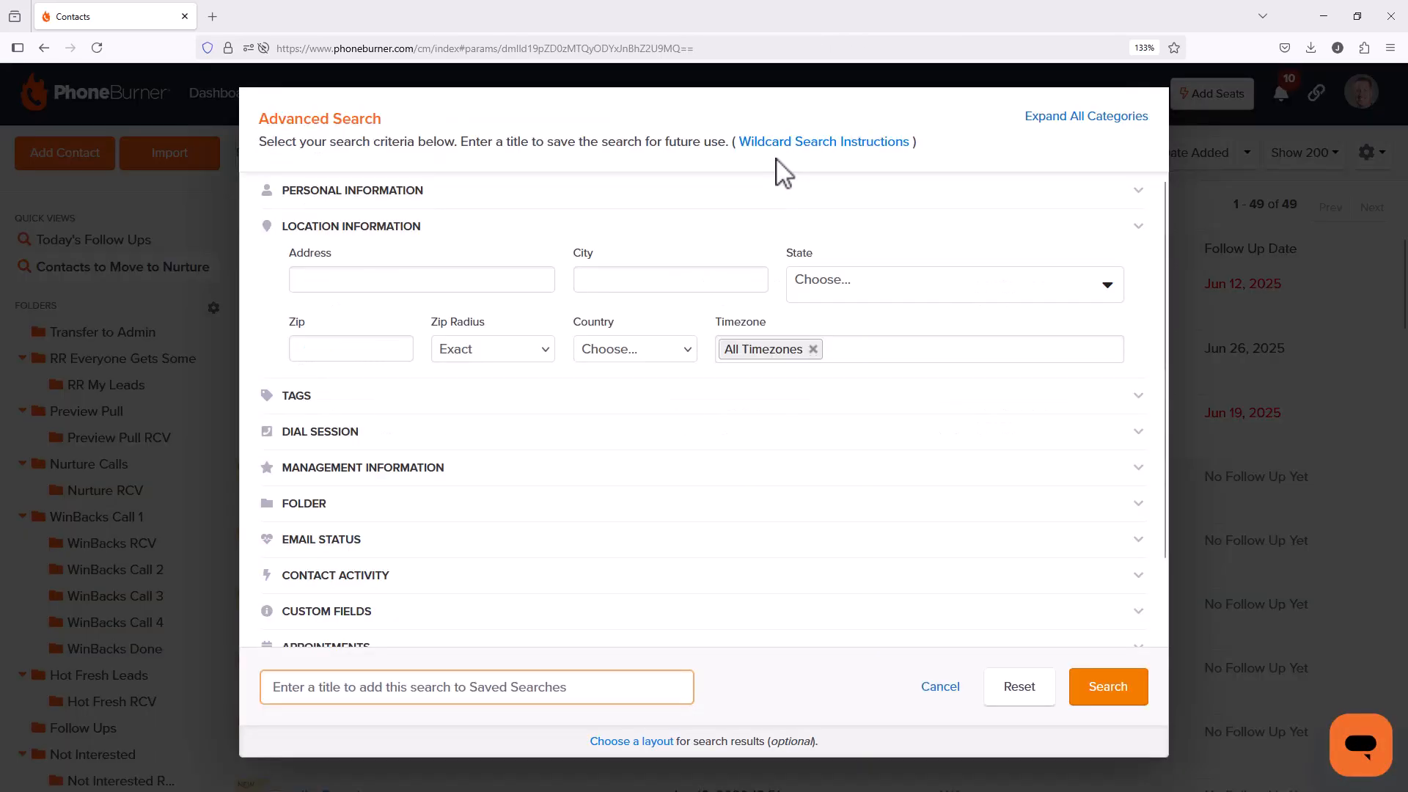
pyautogui.click(439, 196)
pyautogui.click(427, 231)
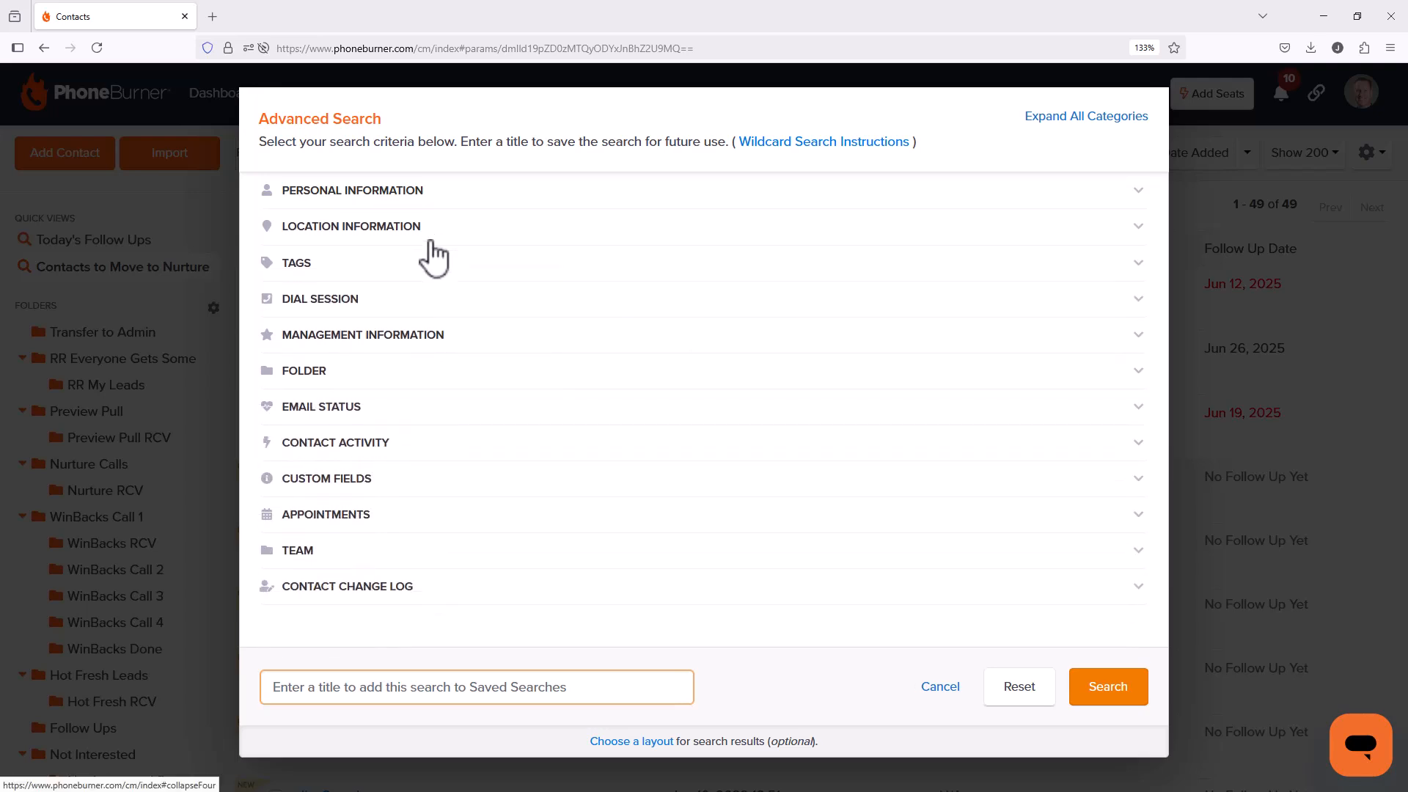
pyautogui.click(420, 334)
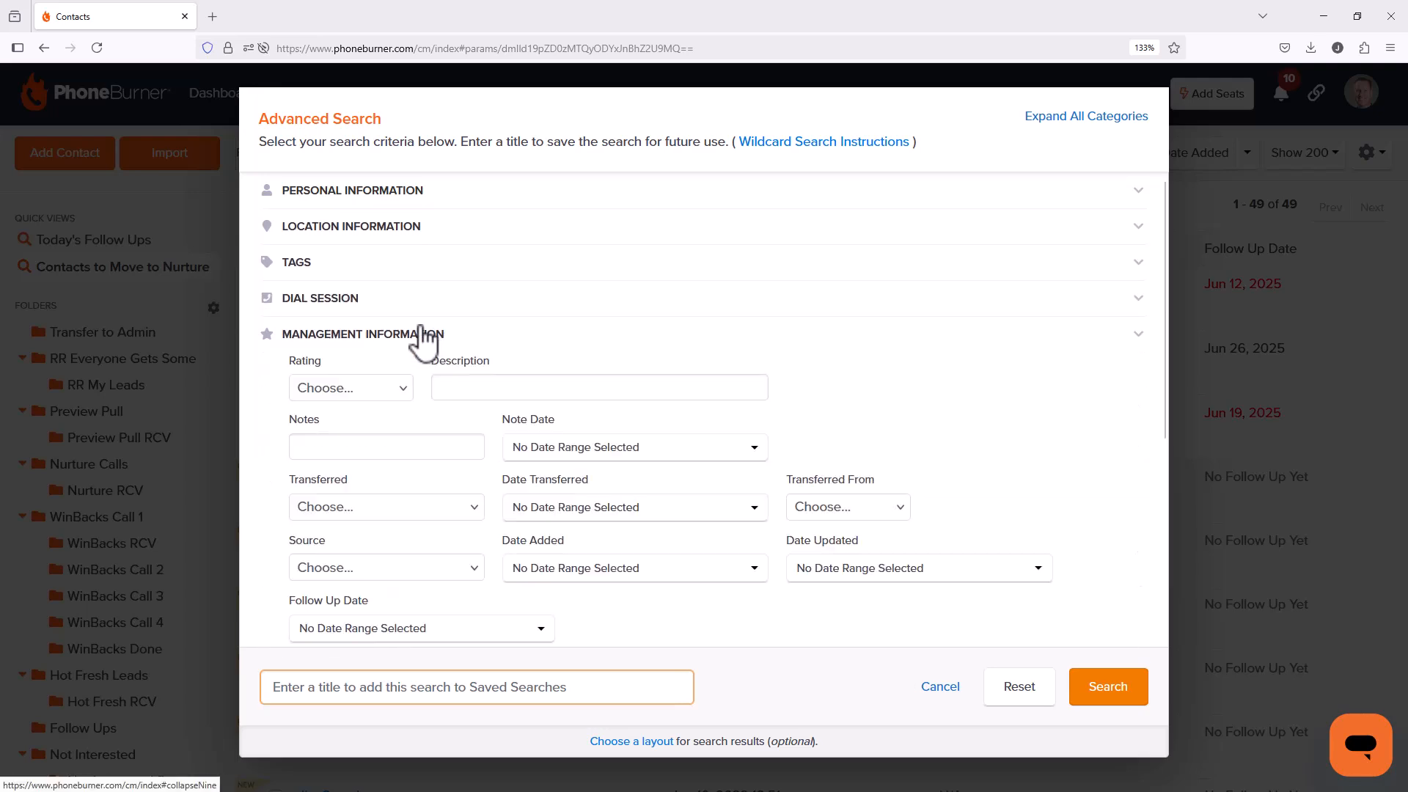
pyautogui.scroll(-3, 447, 334)
pyautogui.click(409, 341)
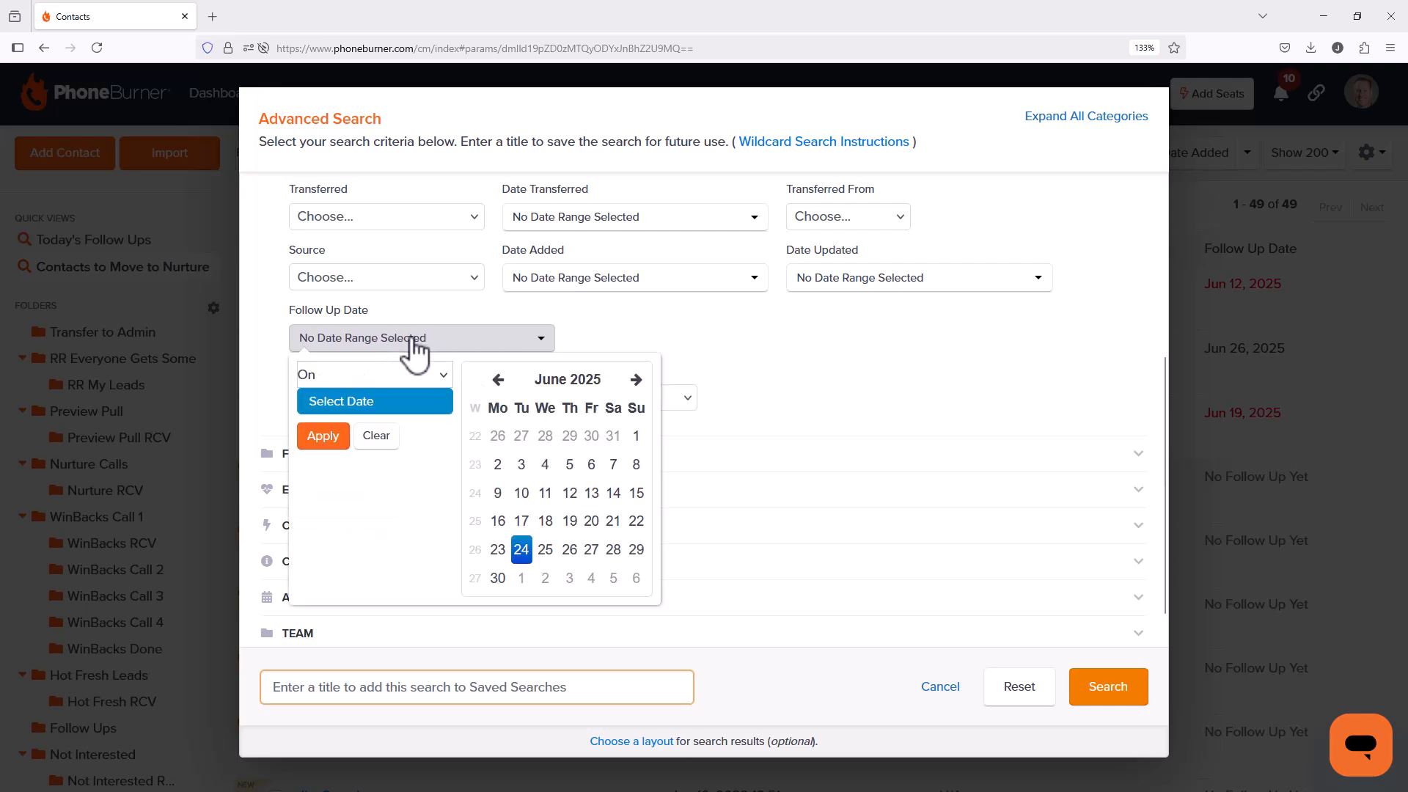
pyautogui.click(438, 377)
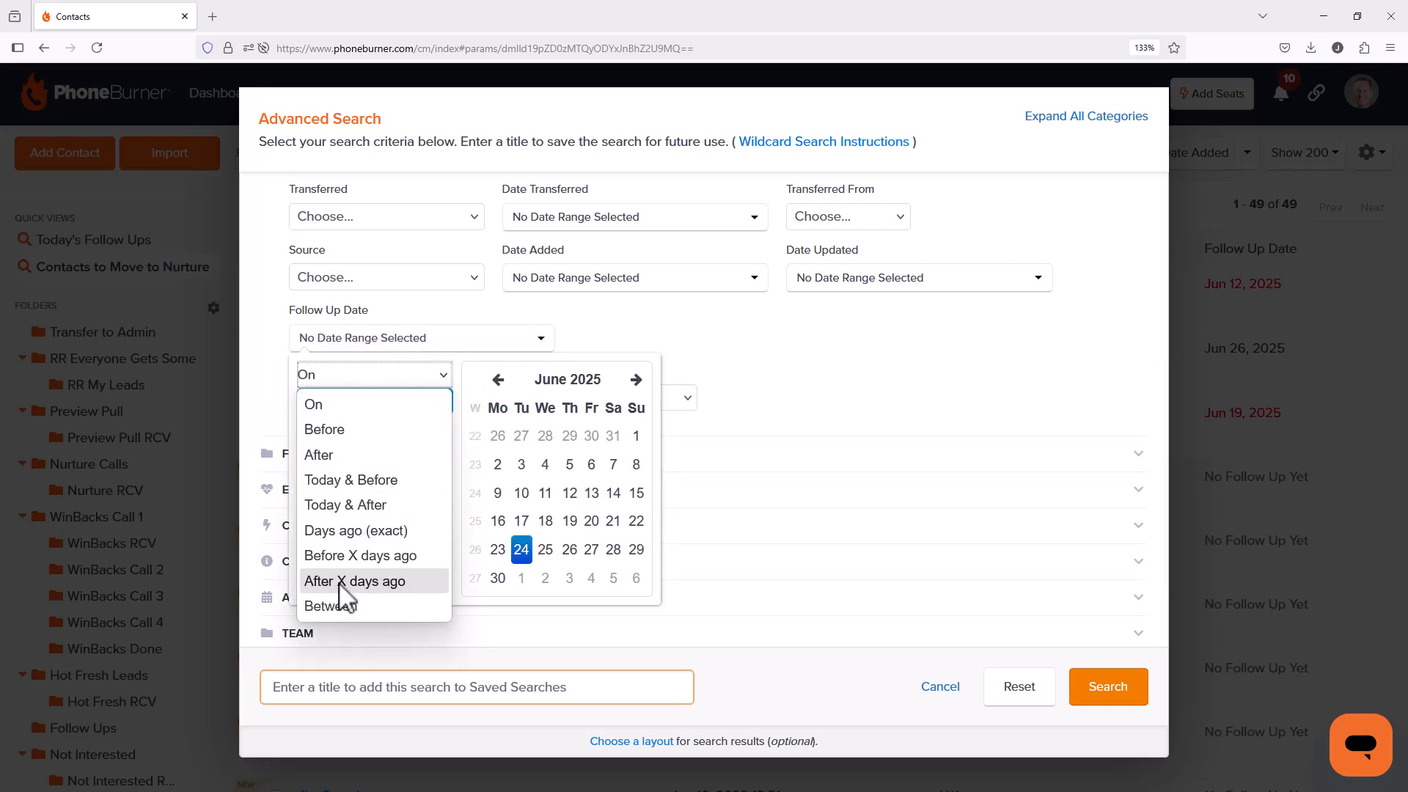
pyautogui.click(345, 562)
pyautogui.click(309, 410)
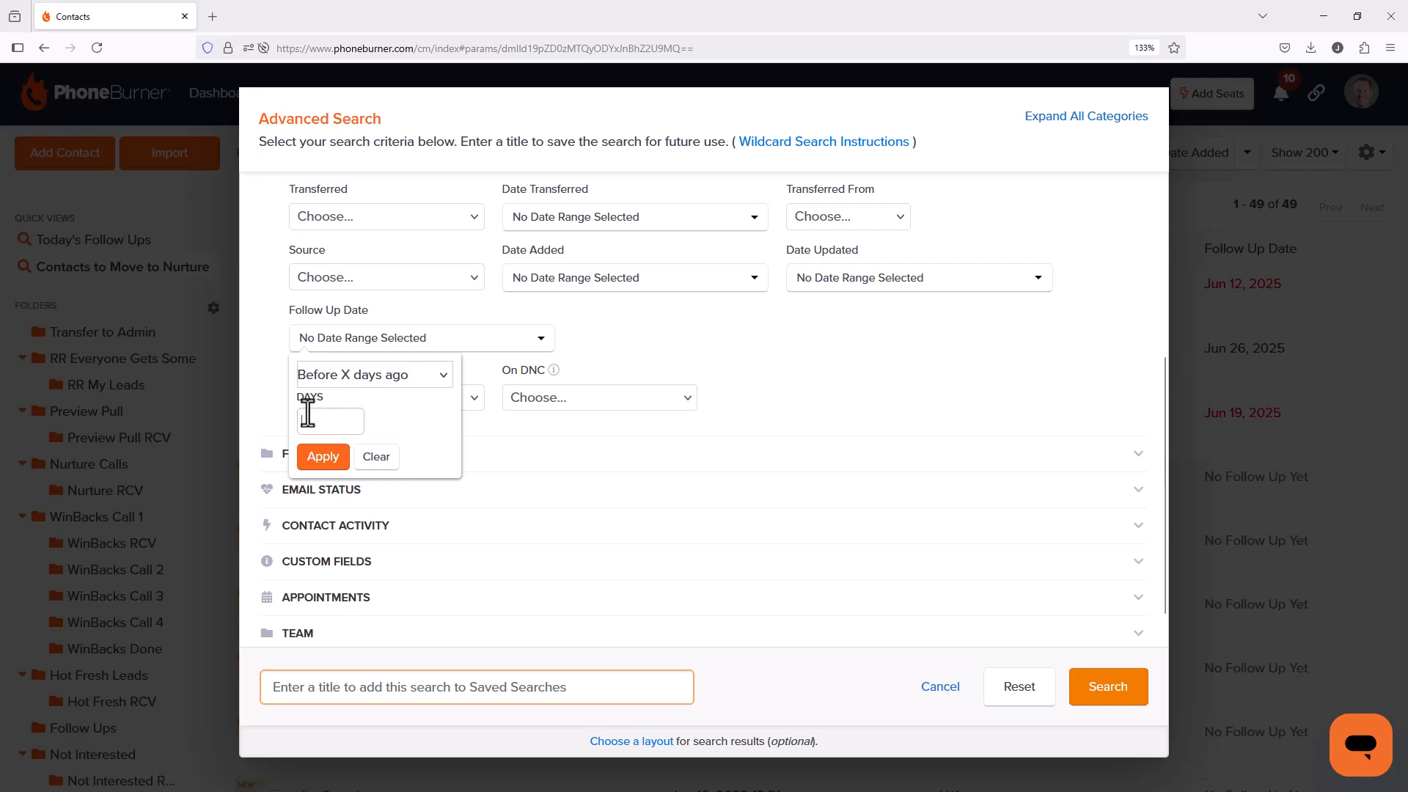
pyautogui.write('7')
pyautogui.click(319, 458)
# Limit the advanced search to the first non-admin team member's contacts and run it
pyautogui.scroll(-1, 320, 540)
pyautogui.click(295, 593)
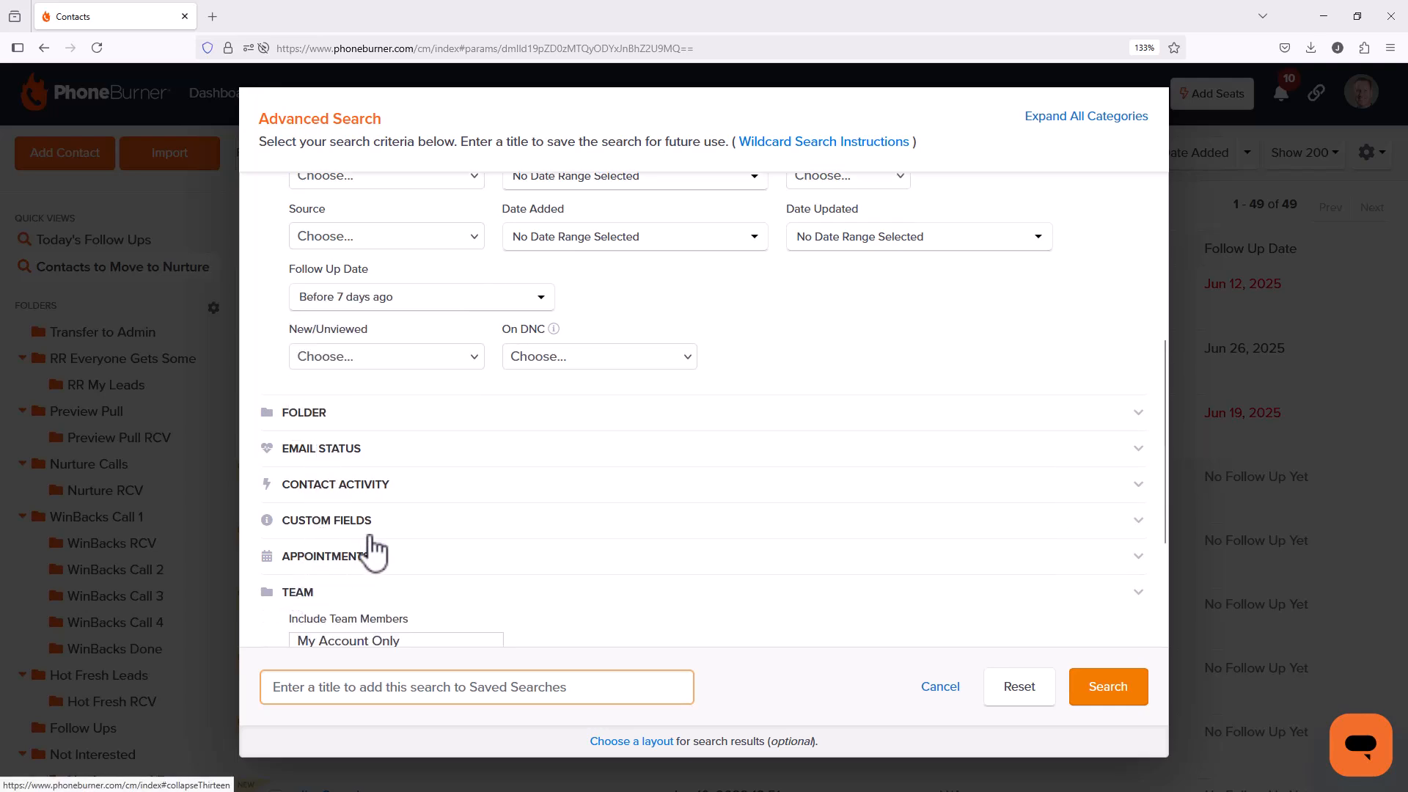
pyautogui.click(344, 489)
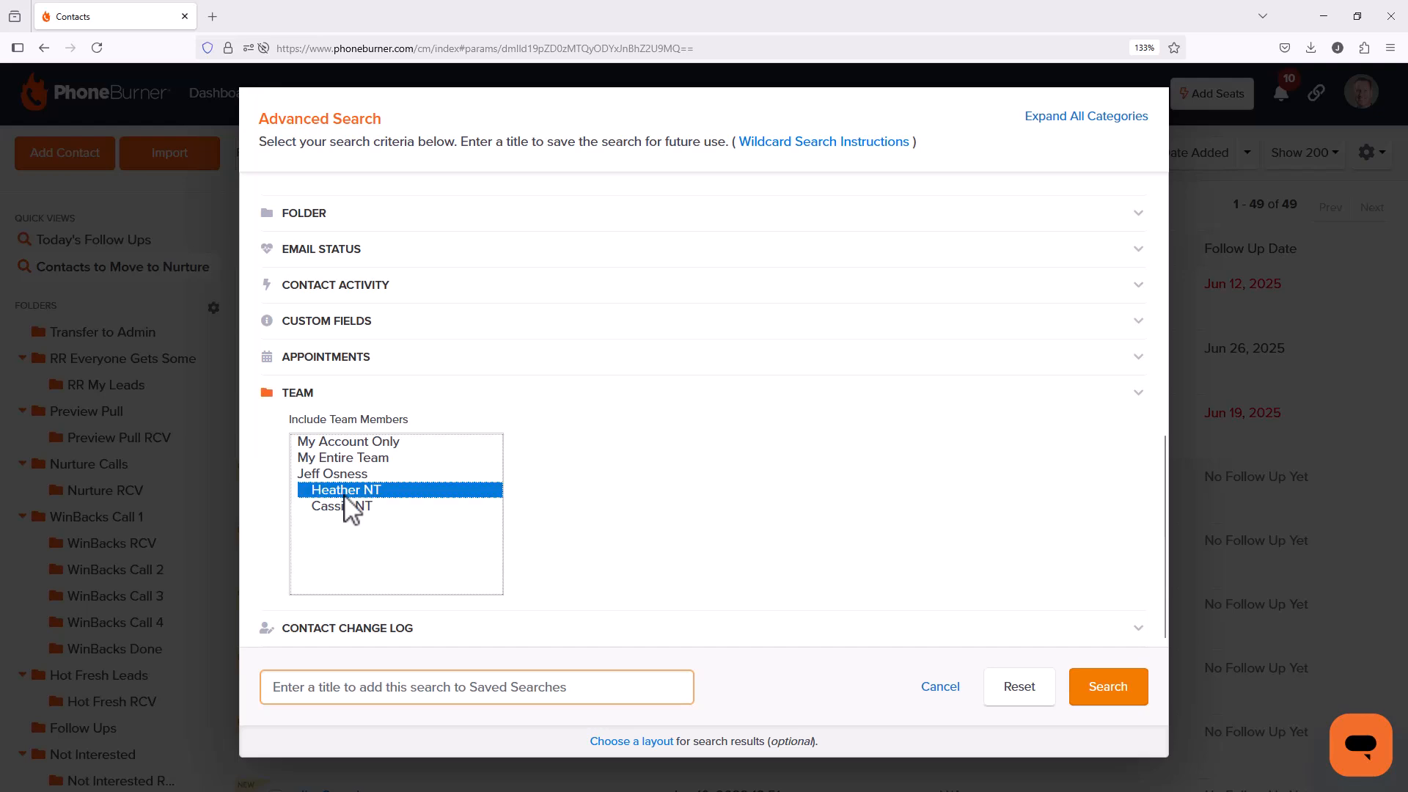
pyautogui.click(1098, 693)
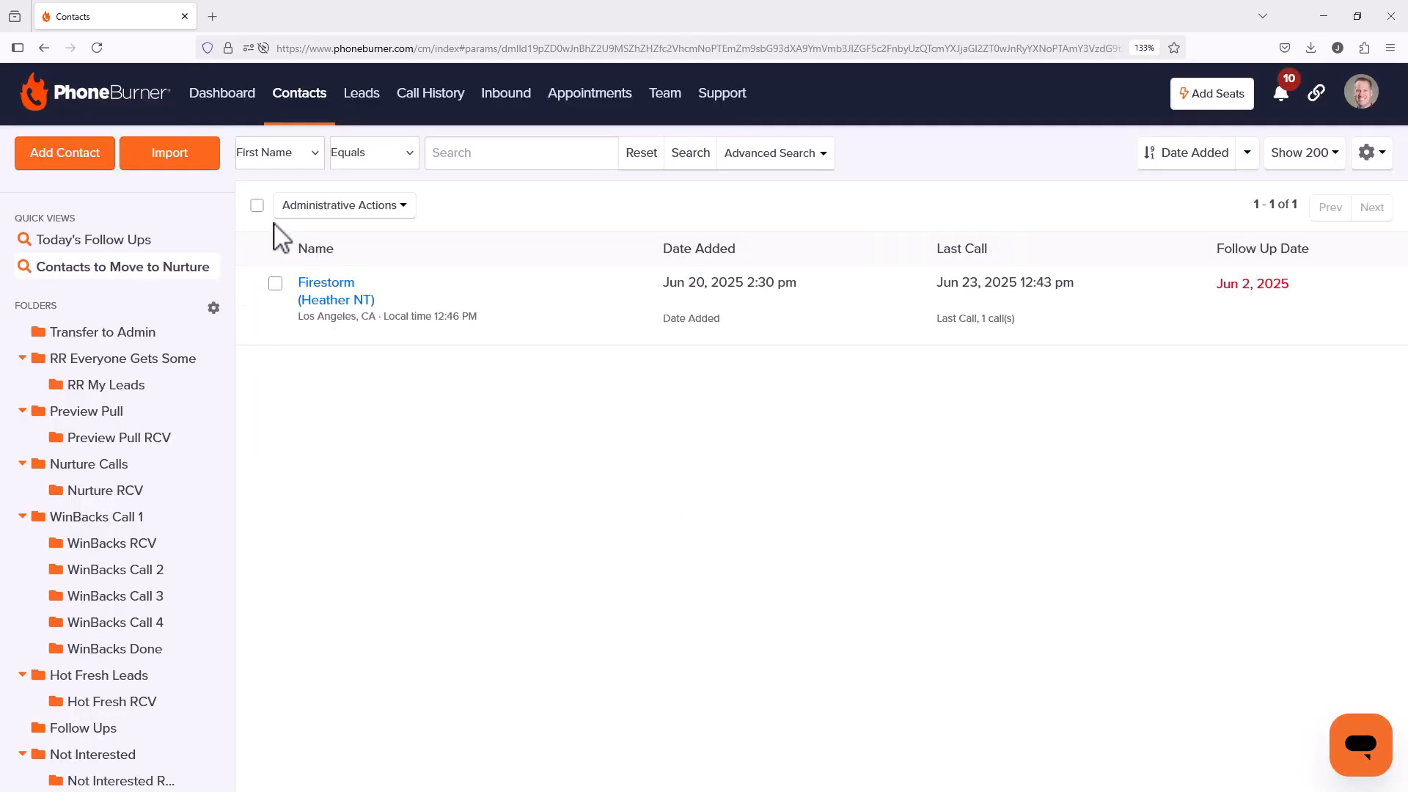
# Select all contacts in the search results and bring up the administrative actions for moving or transferring them
pyautogui.click(257, 205)
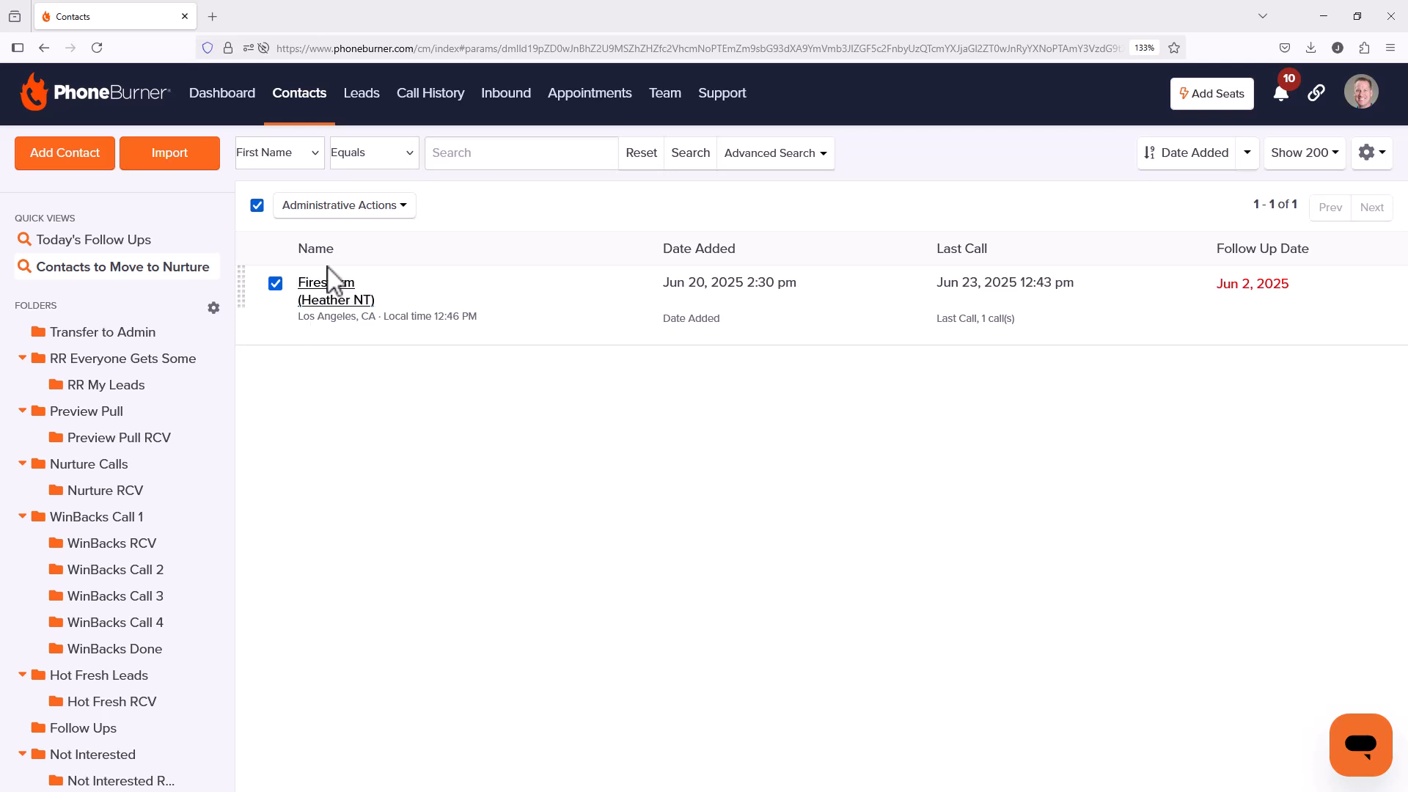
pyautogui.click(336, 213)
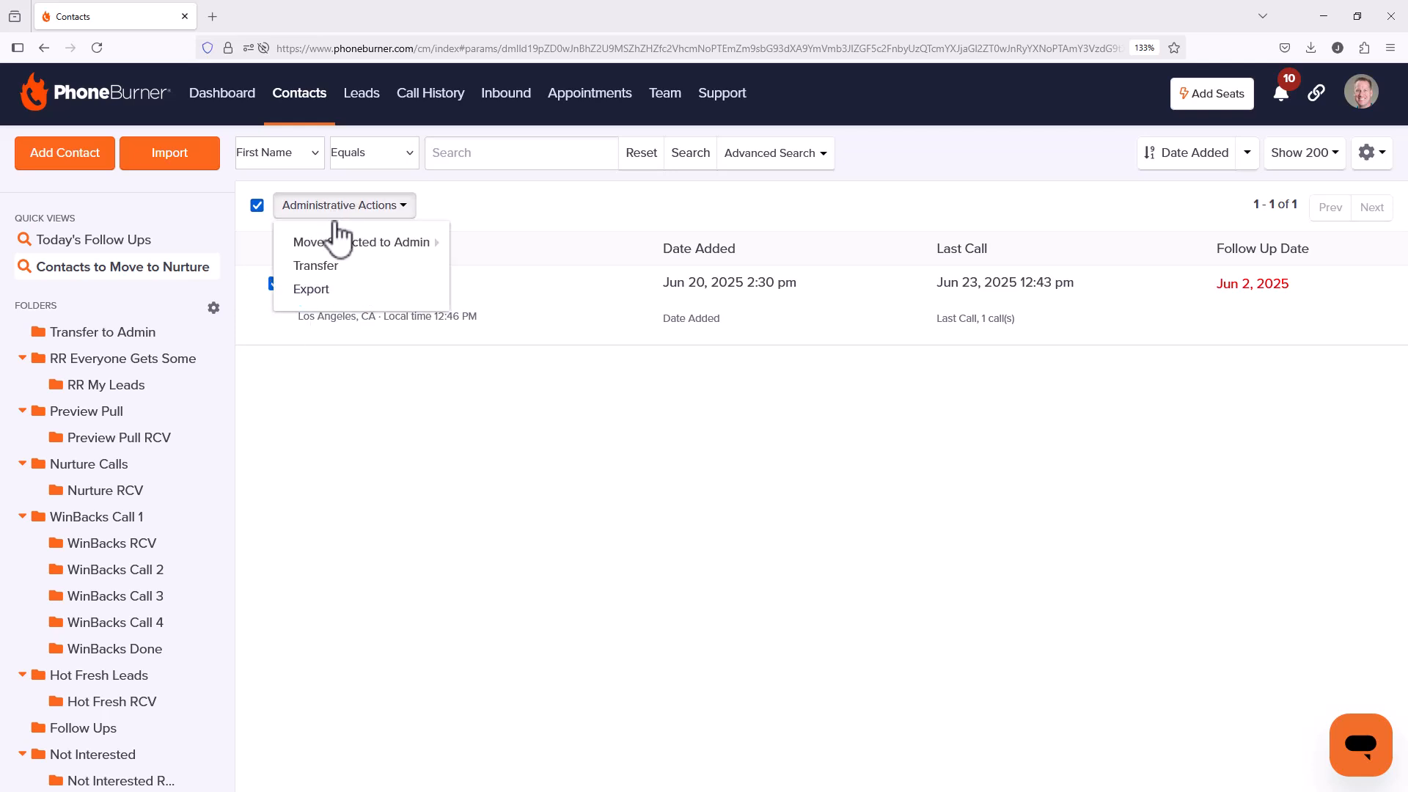
pyautogui.moveTo(332, 242)
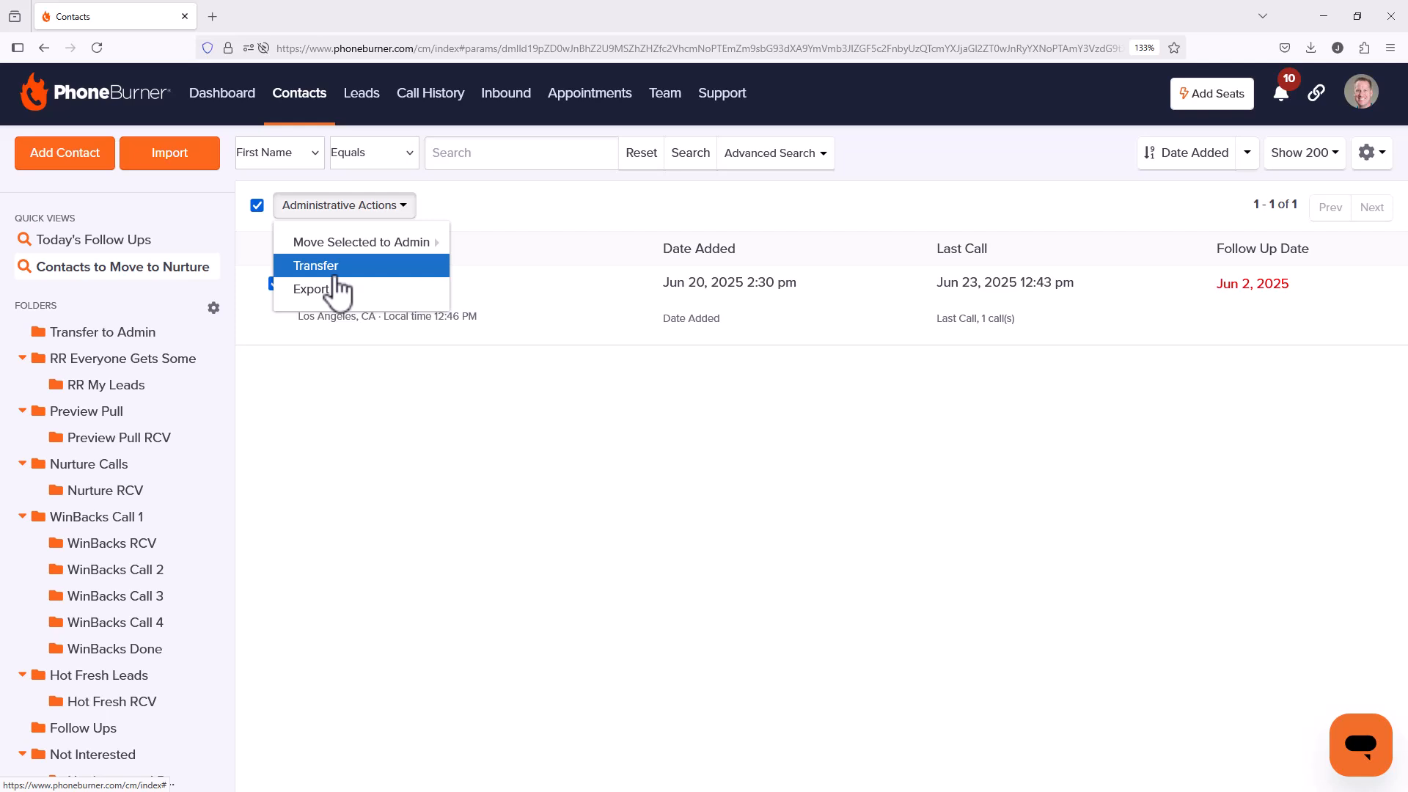
# Dismiss the administrative actions for the selected contacts and open the LeadStream settings, looking over the quick links there
pyautogui.click(555, 219)
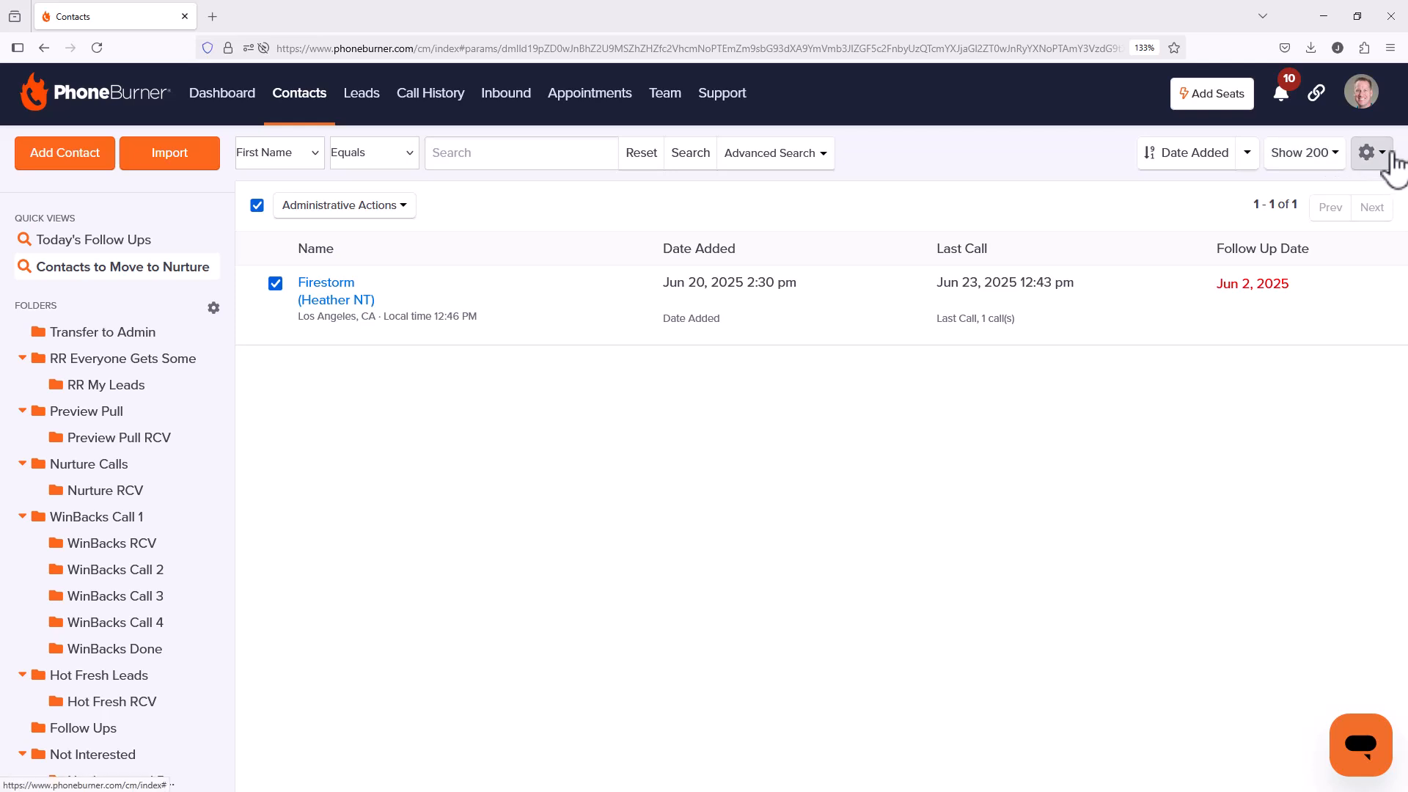
pyautogui.click(1368, 154)
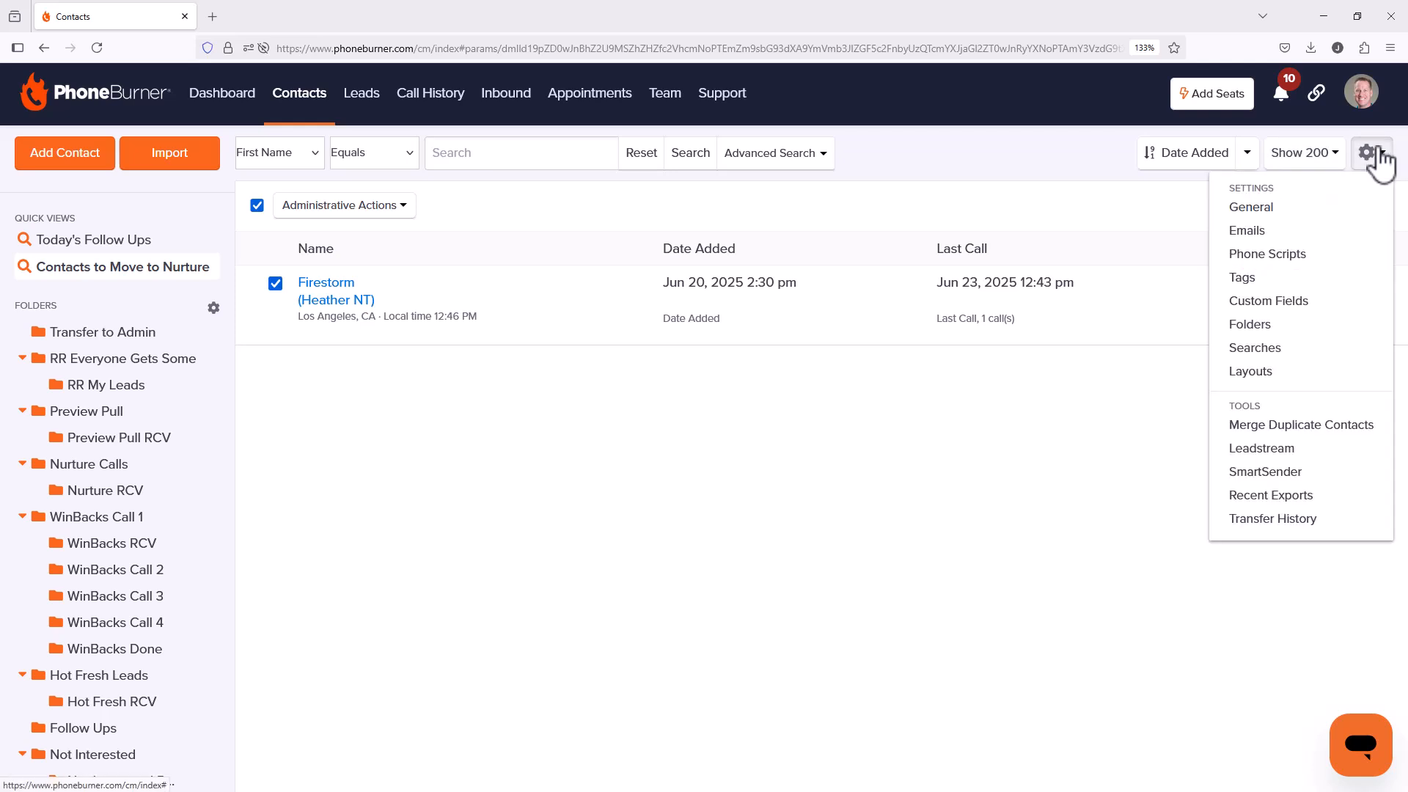
pyautogui.click(1313, 453)
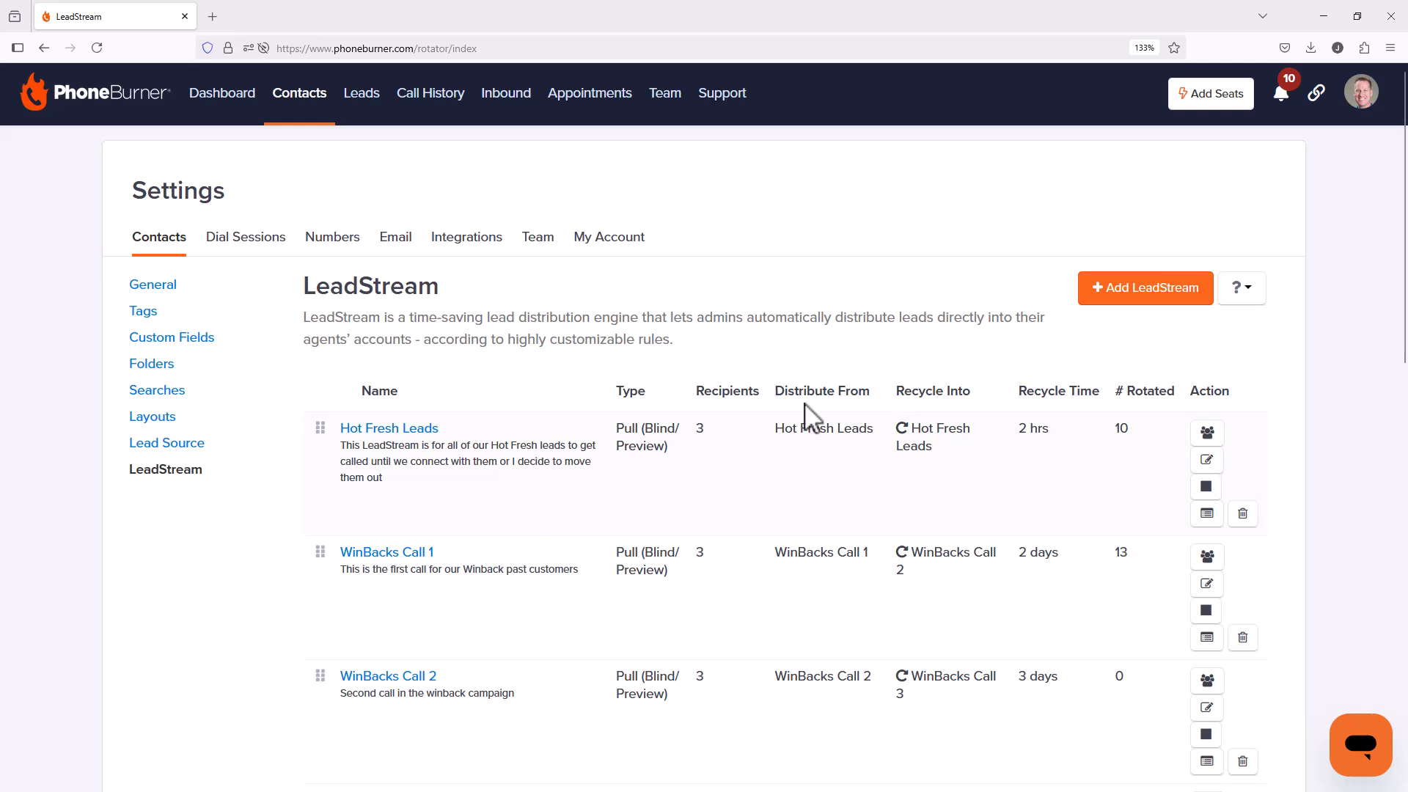
pyautogui.click(1316, 92)
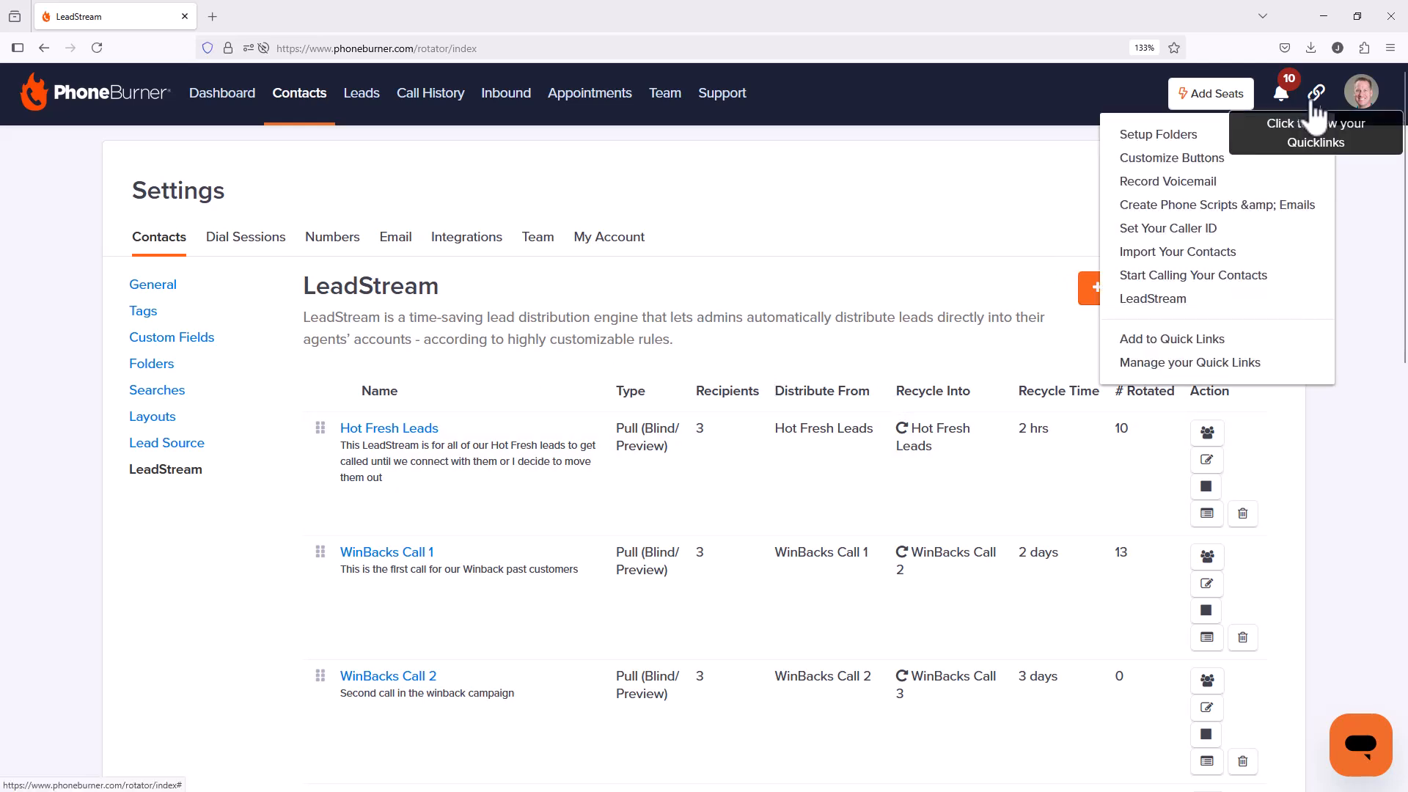
pyautogui.click(925, 174)
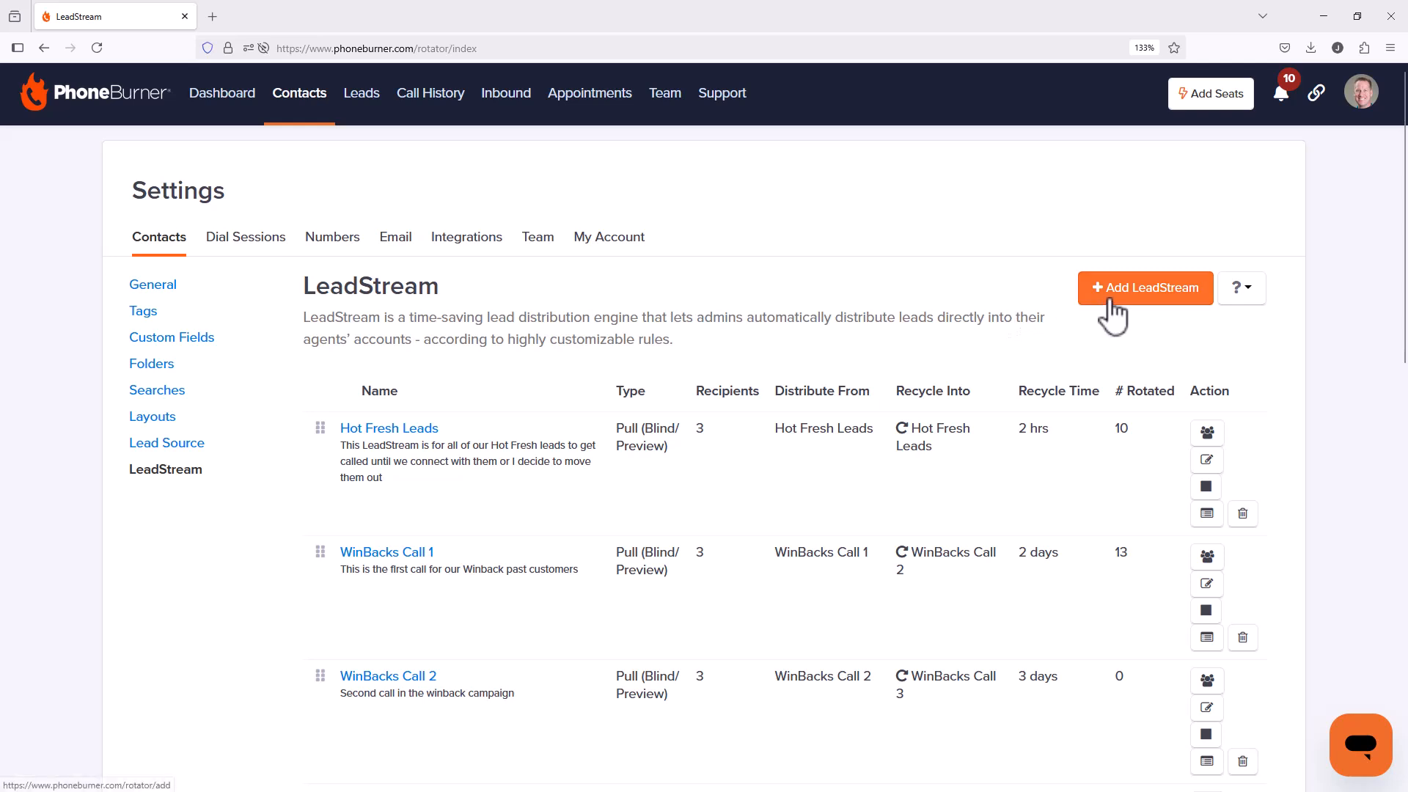
# Start a new LeadStream with its status Enabled and the name "Transfer To Admin"
pyautogui.click(1146, 304)
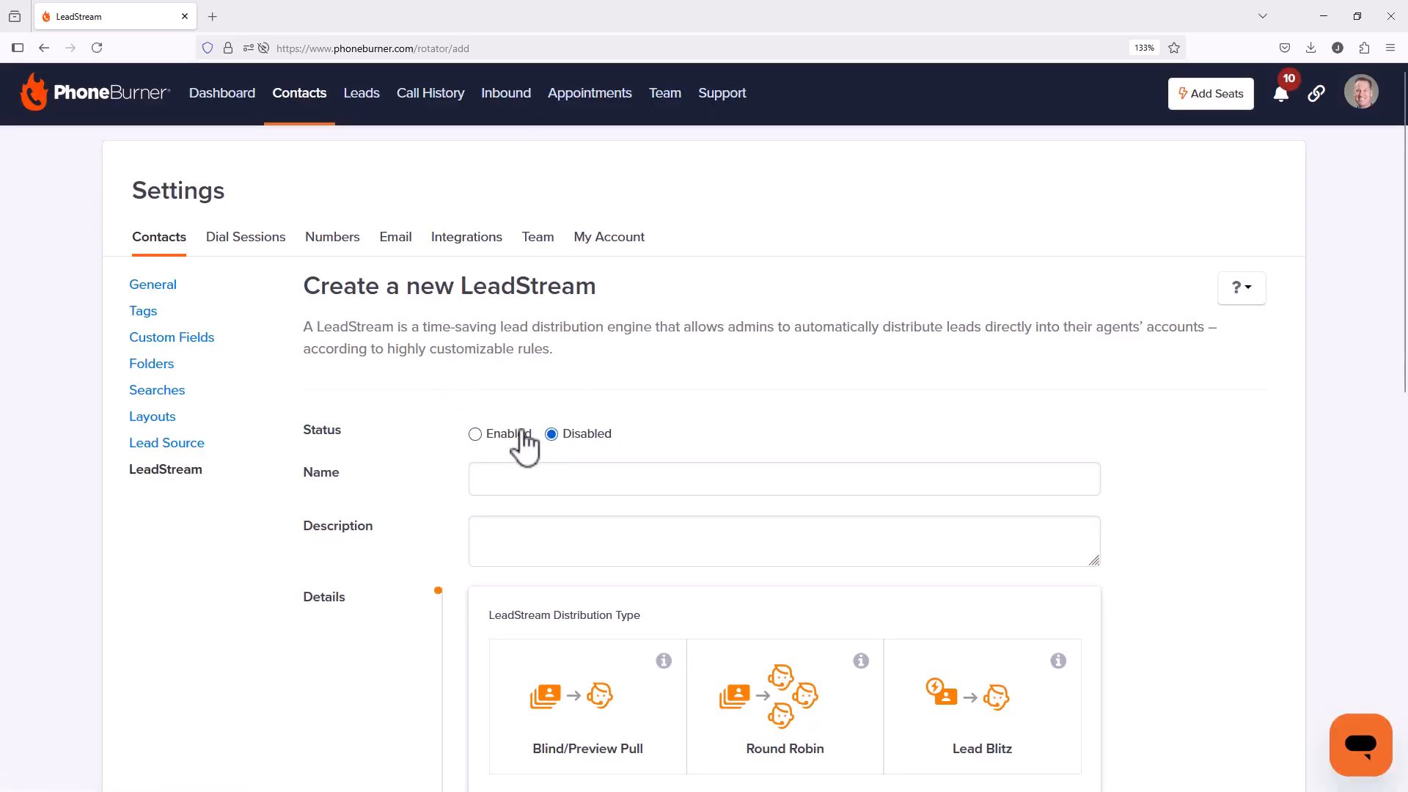
pyautogui.click(522, 434)
pyautogui.click(536, 477)
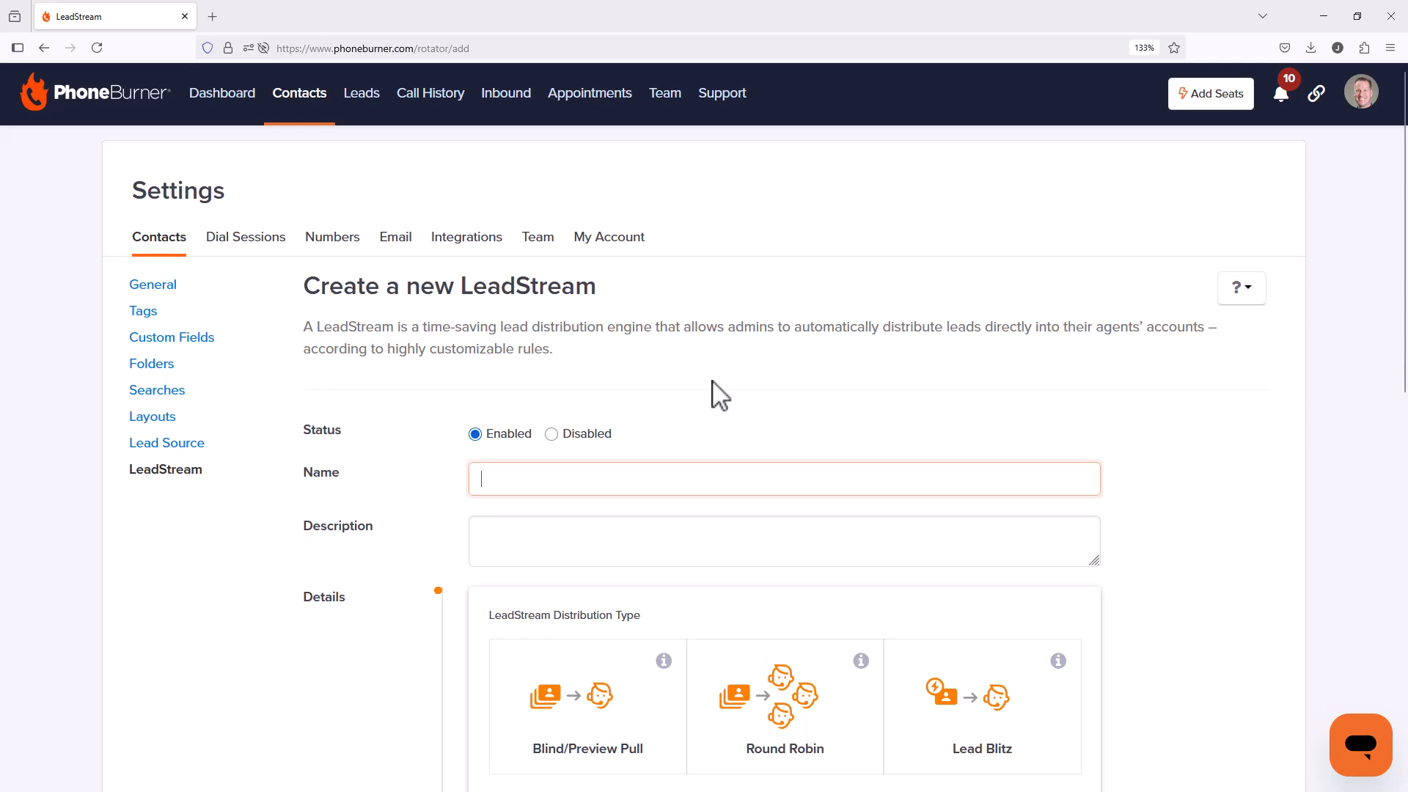
pyautogui.write('Trans')
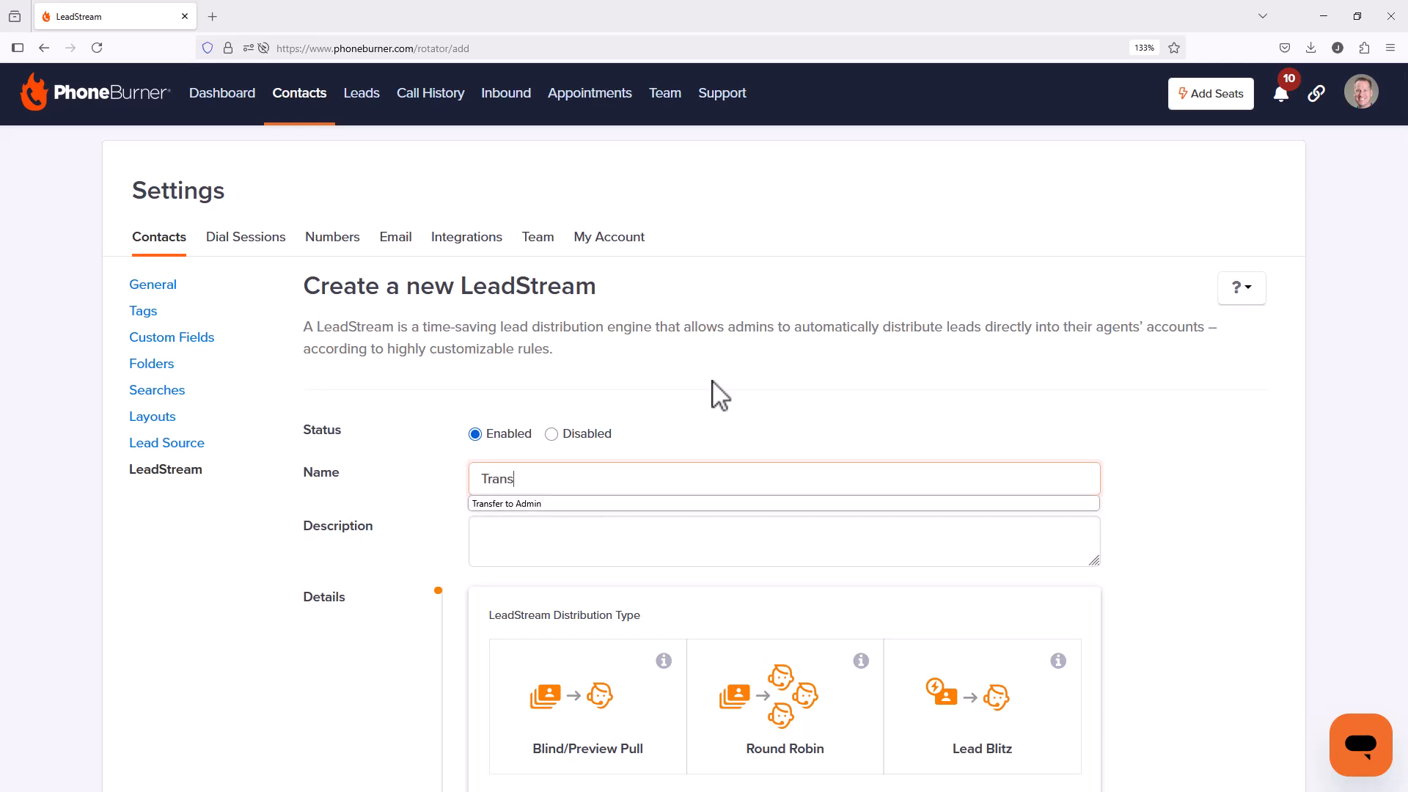
pyautogui.write('fer To Admin')
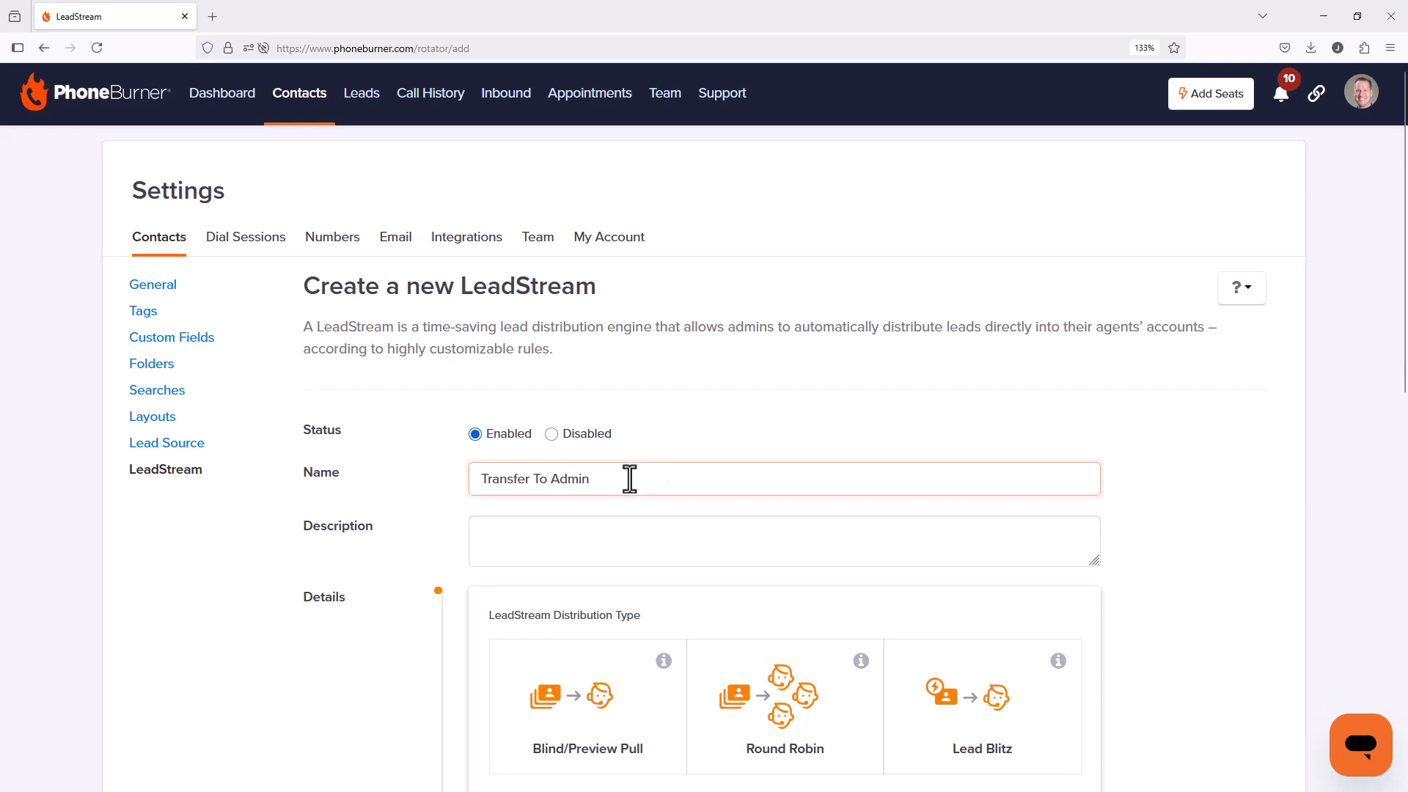
# Copy the name and enter the description "This LeadStream is built to allow my team to transfer records from their account and put them into the Nurture LeadStream"
pyautogui.moveTo(628, 477); pyautogui.dragTo(398, 478)
pyautogui.hotkey('ctrl', 'c')
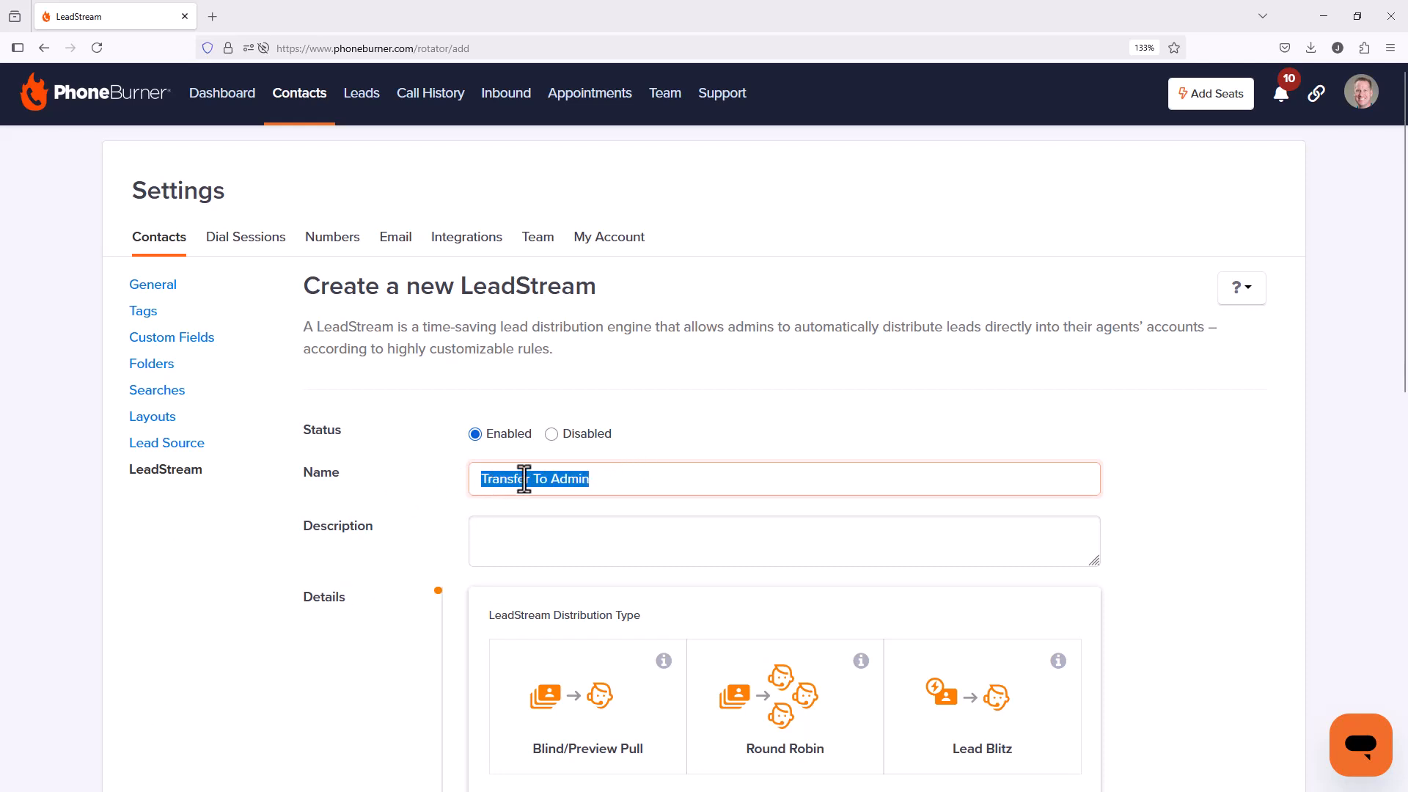
pyautogui.click(528, 540)
pyautogui.write('This LeadStream is built to allo')
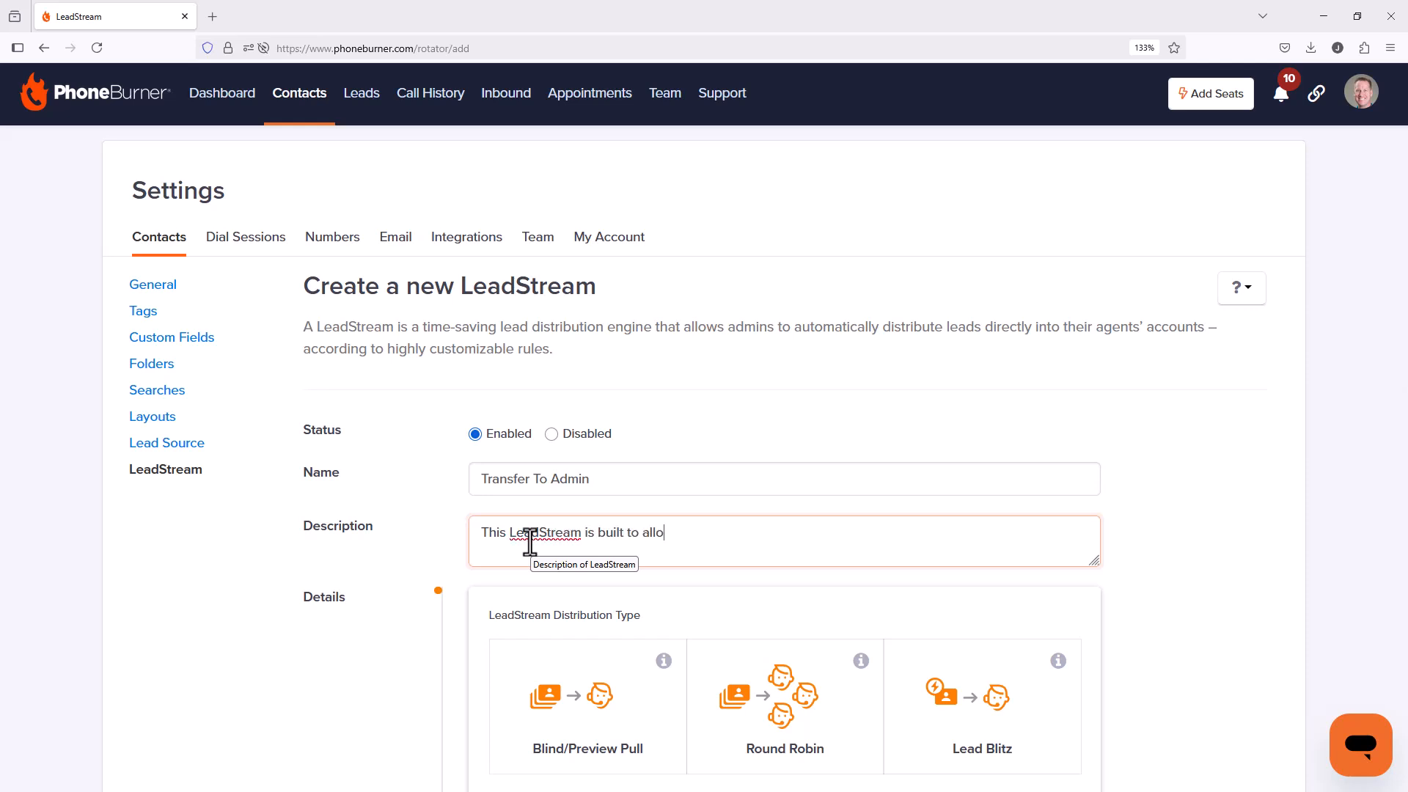
pyautogui.write('w my team to transfer records from their account and put them into the Nurture LeadStream')
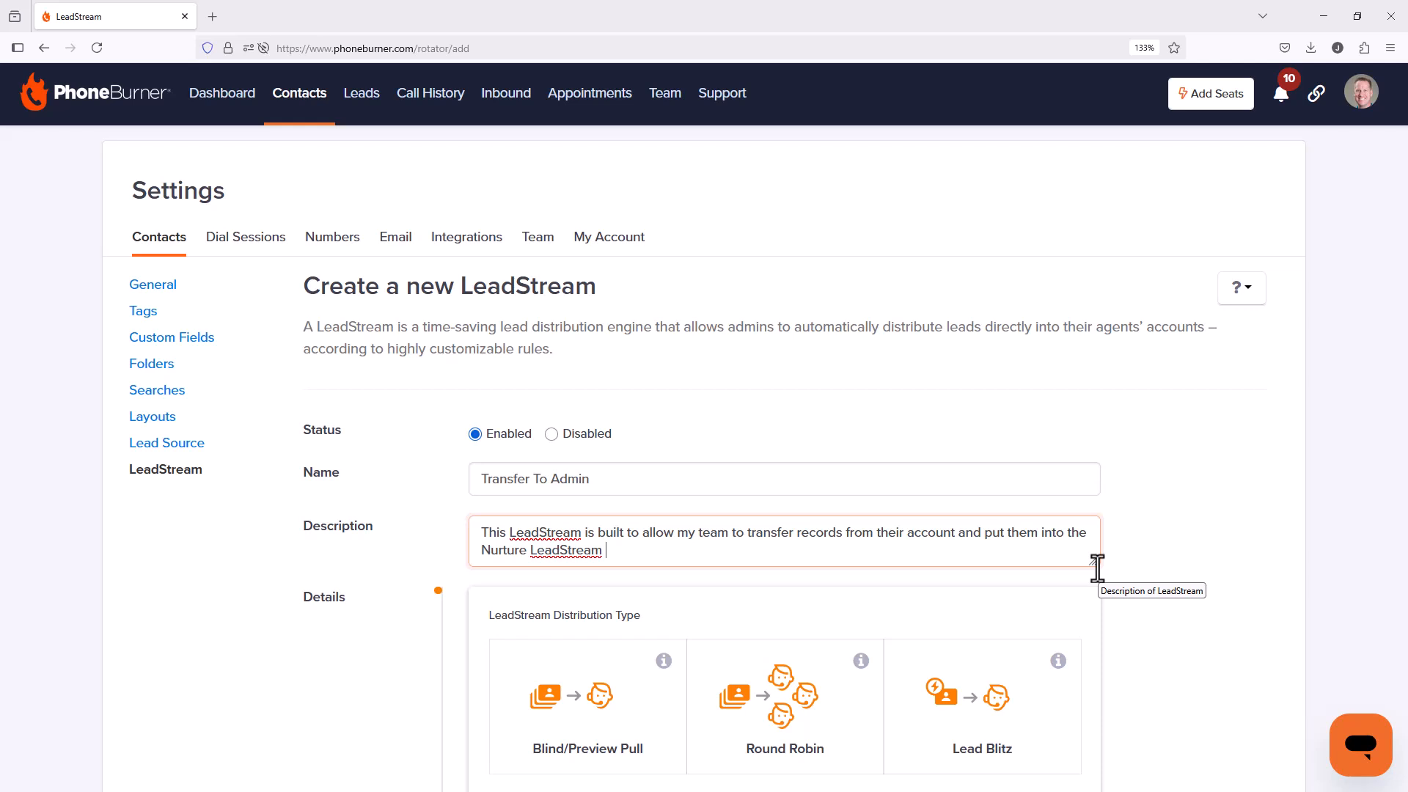
# Choose Round Robin as the new LeadStream's distribution type
pyautogui.scroll(-2, 1144, 541)
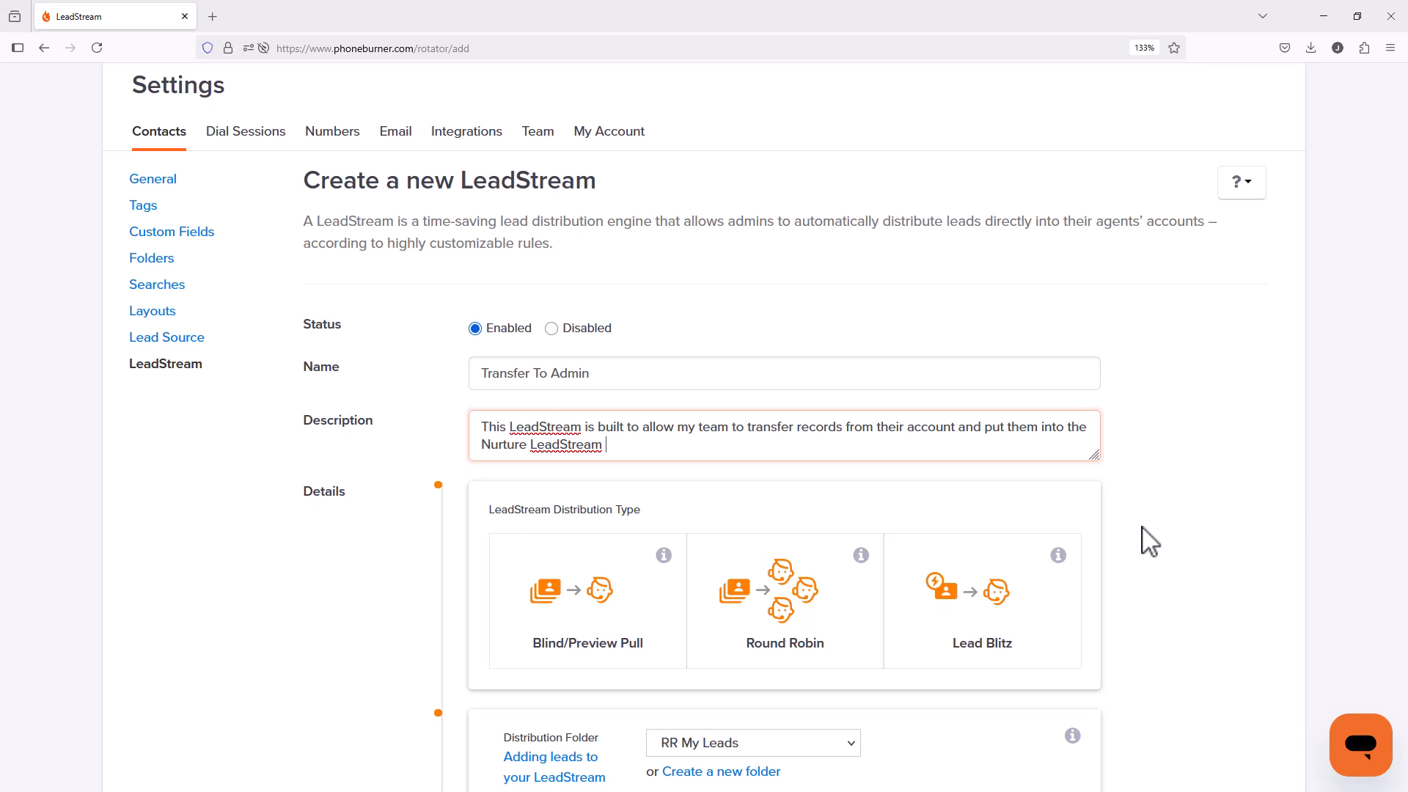
pyautogui.scroll(-3, 1111, 536)
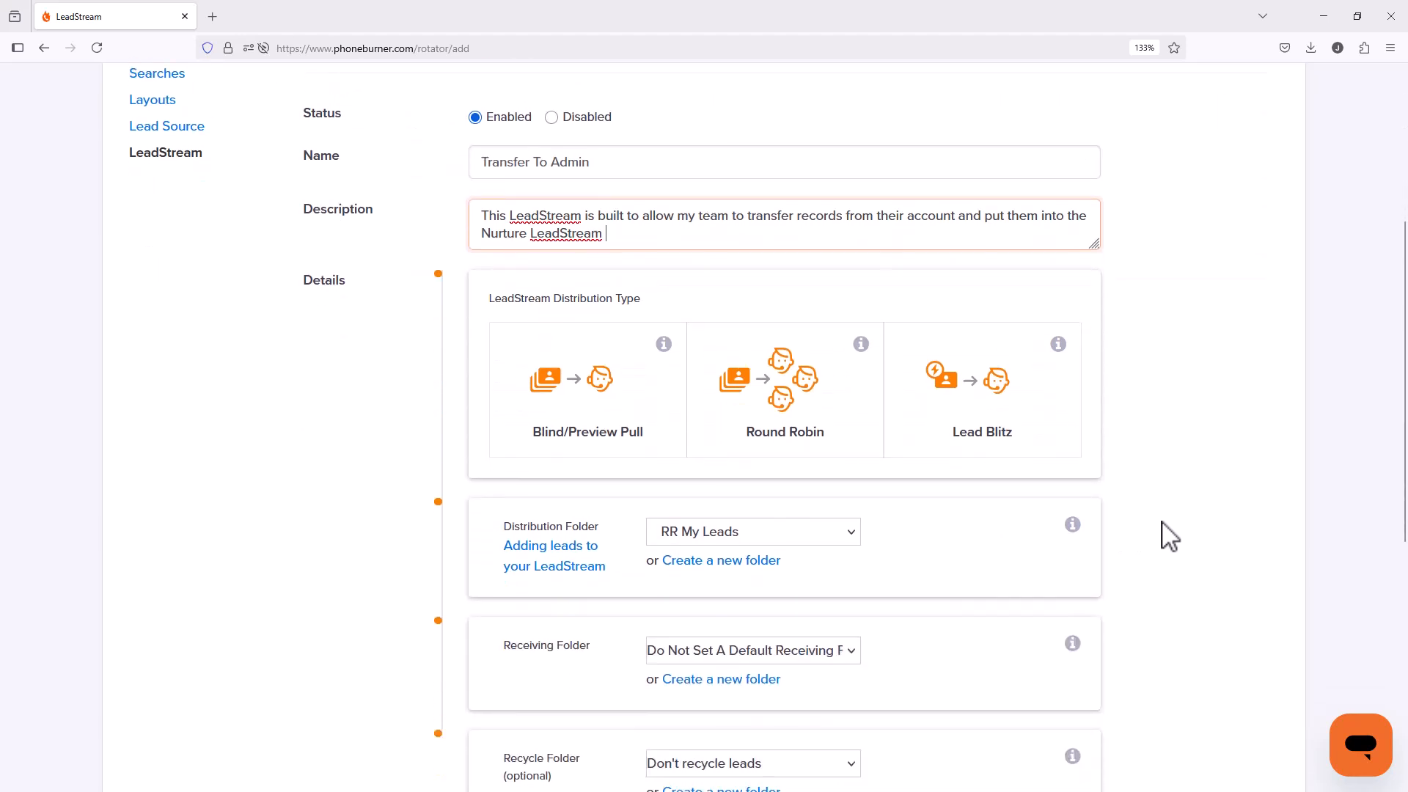
pyautogui.click(791, 423)
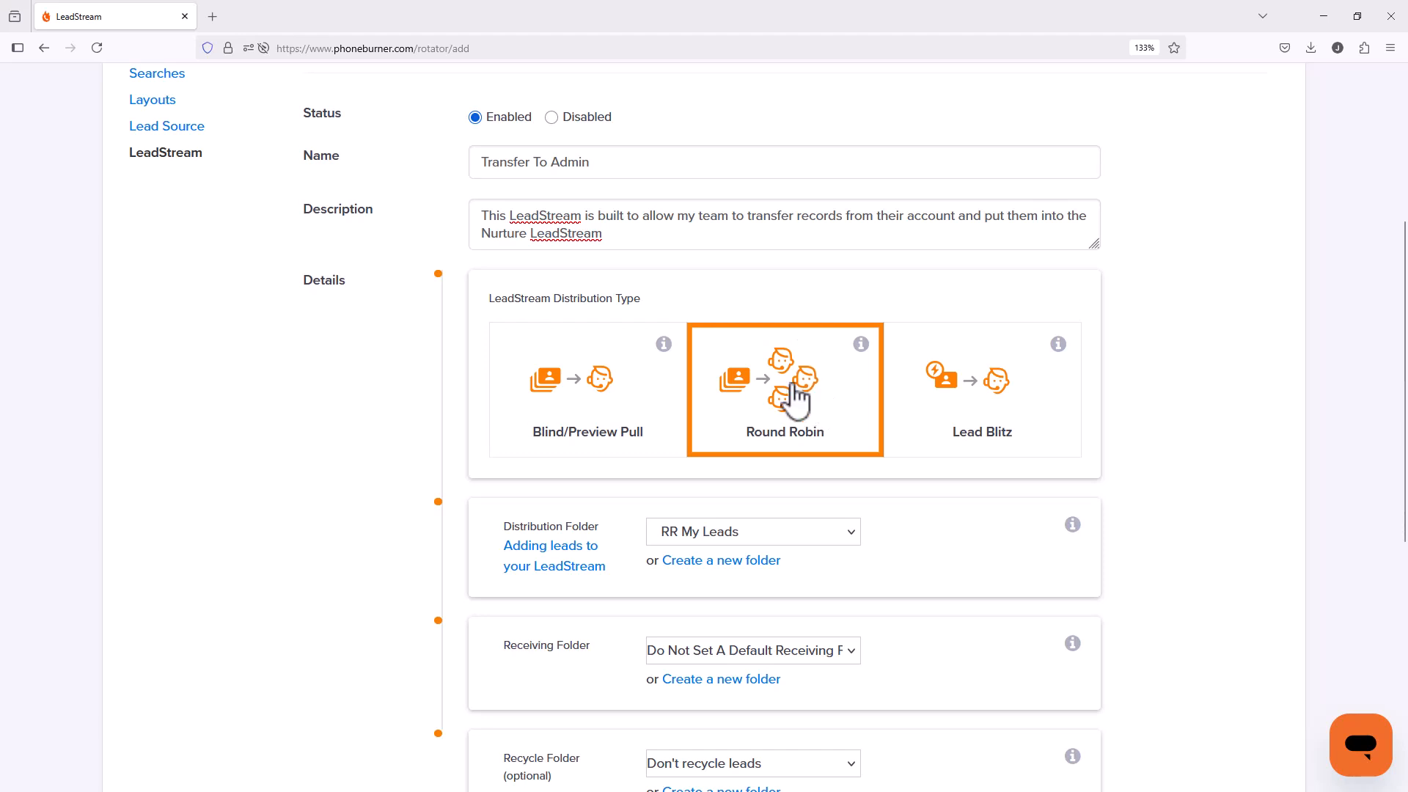
# Create a new folder named "Transfer To Admin" as the LeadStream's distribution folder, without a parent folder
pyautogui.scroll(-5, 839, 432)
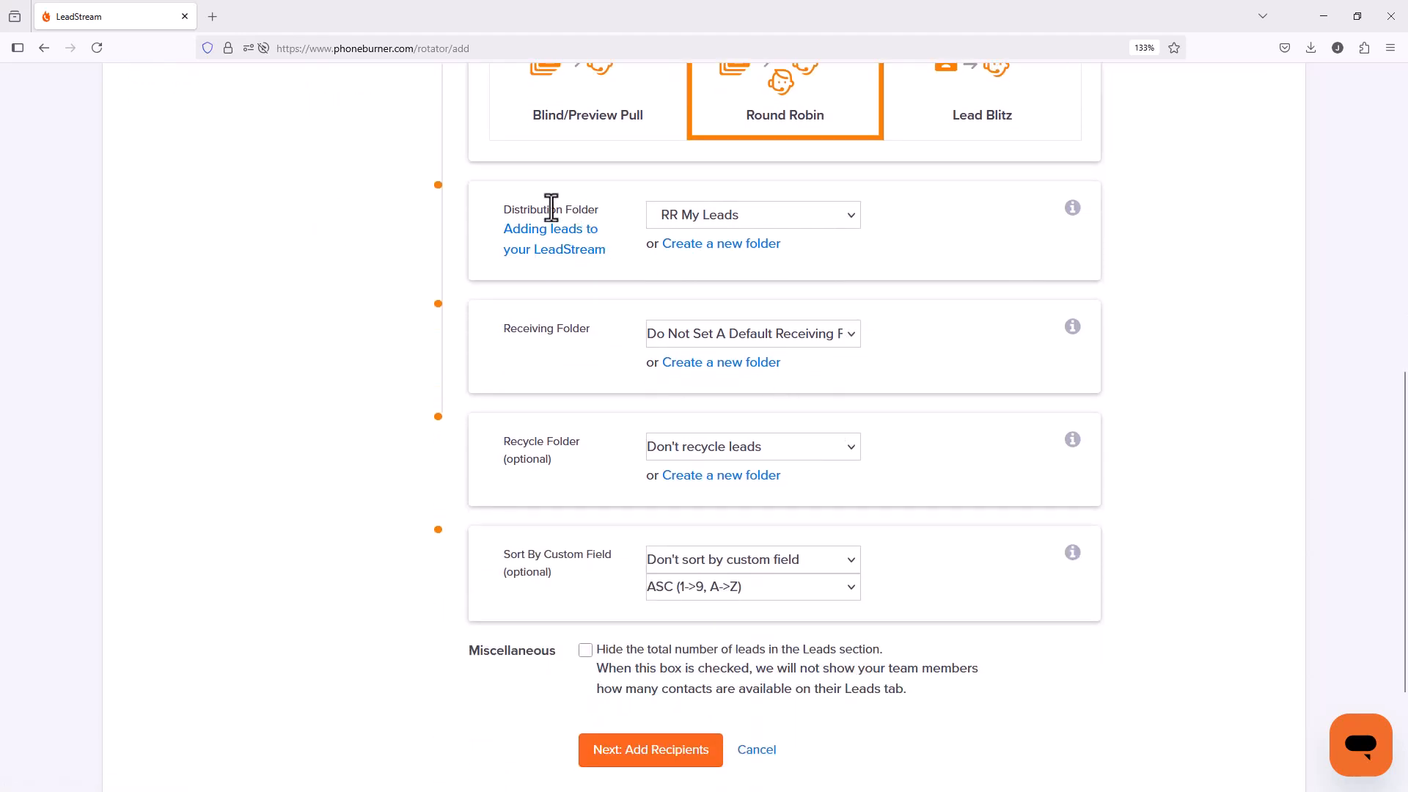
pyautogui.click(689, 245)
pyautogui.click(660, 253)
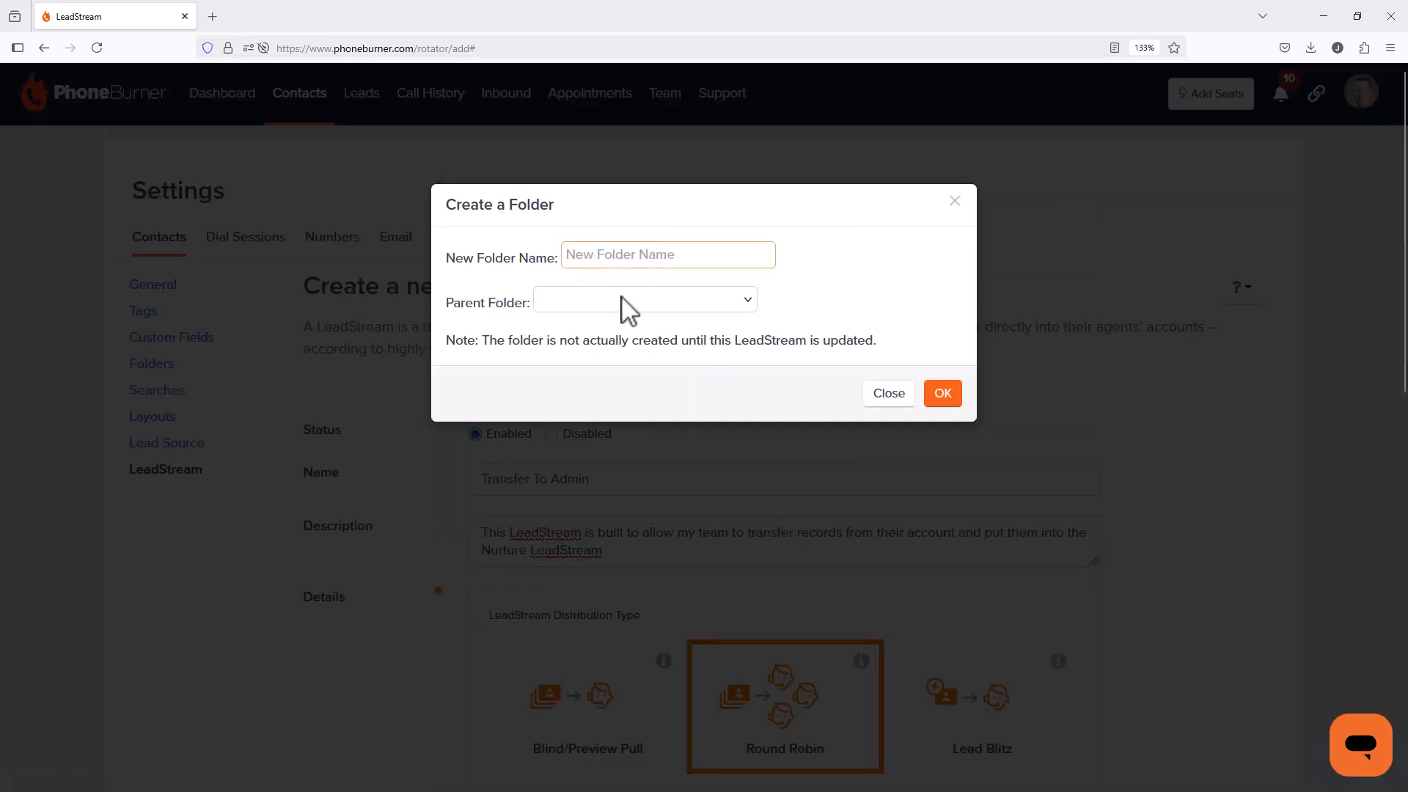
pyautogui.hotkey('ctrl', 'v')
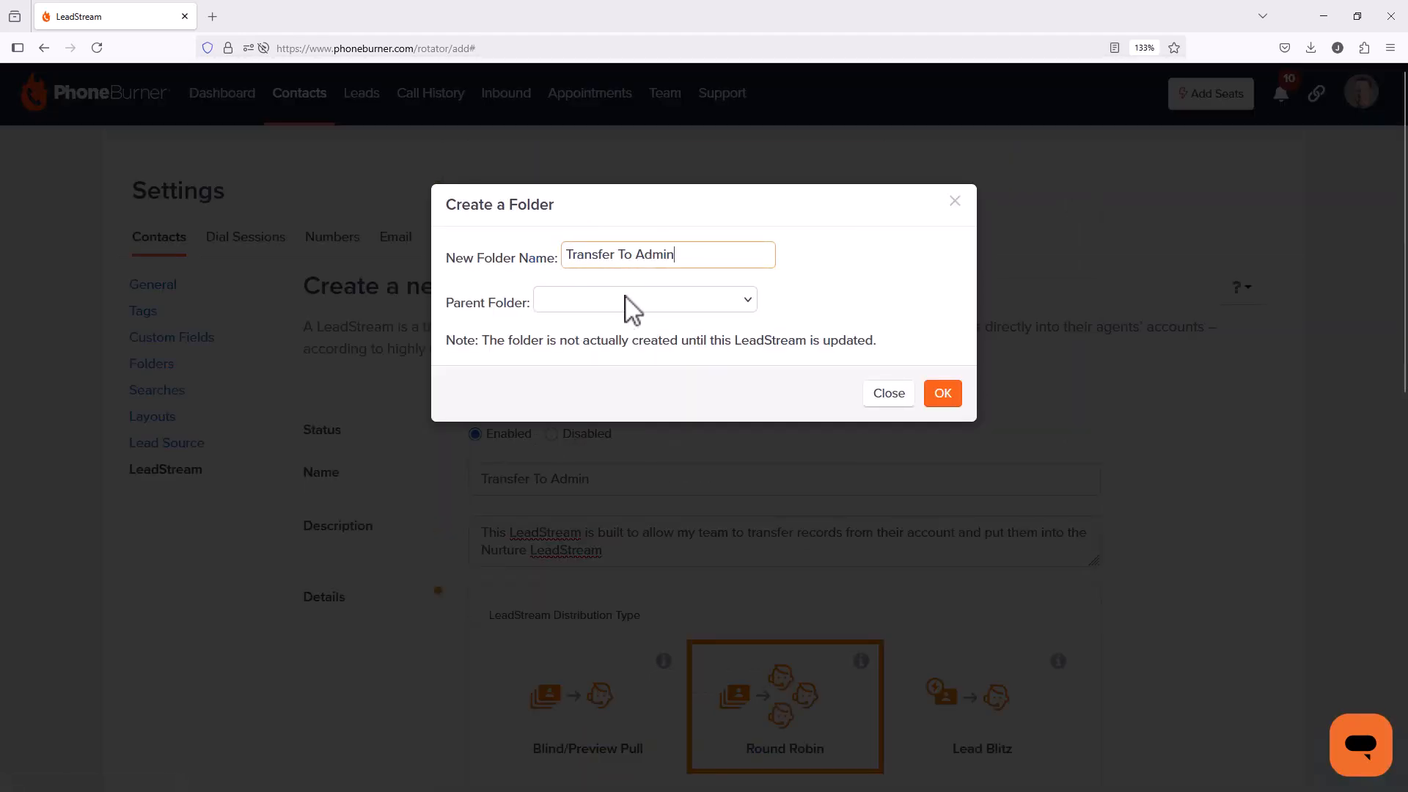
pyautogui.click(942, 393)
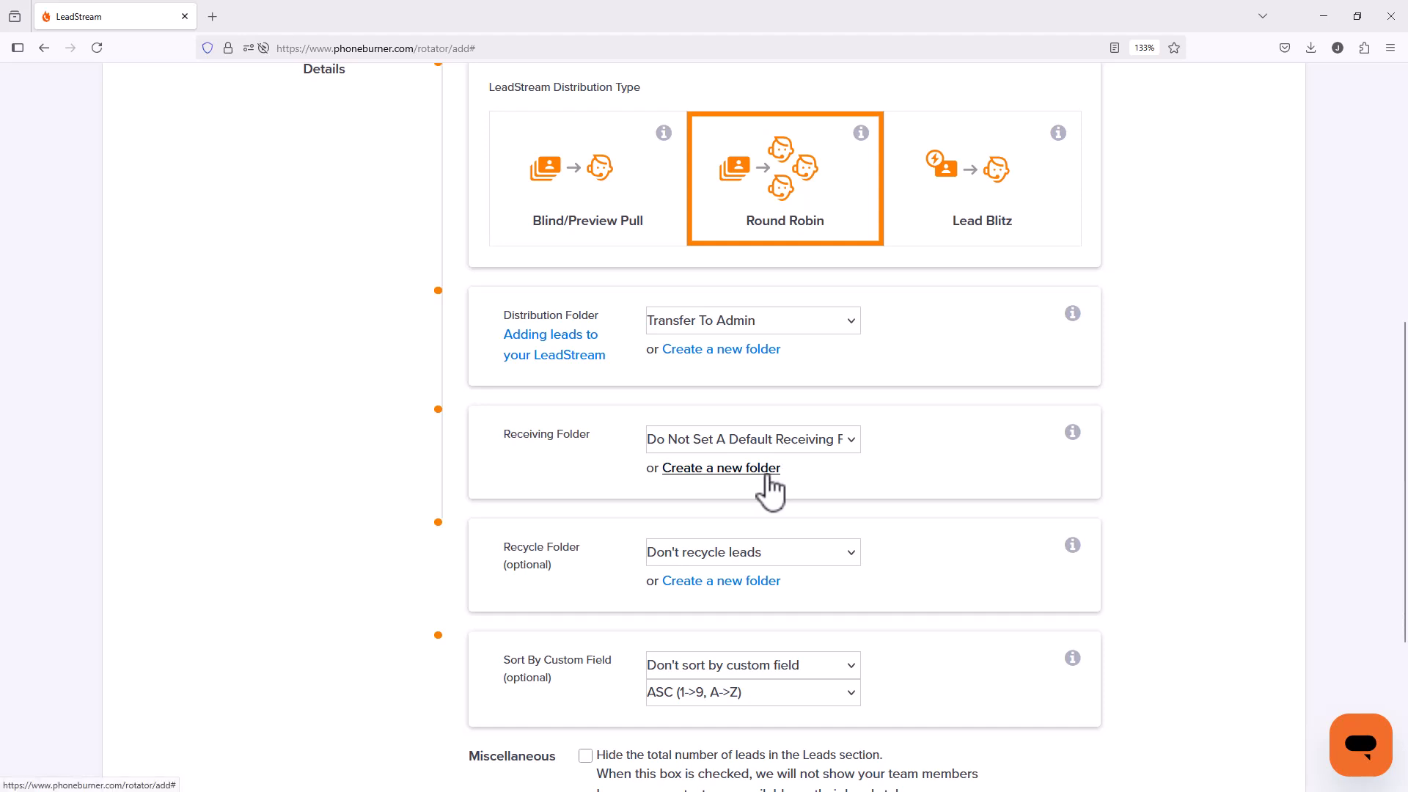
# Create a new folder named "Transfer To Admin RCV" as the LeadStream's receiving folder, without a parent folder
pyautogui.click(721, 467)
pyautogui.click(628, 253)
pyautogui.write('Transfer To Admin')
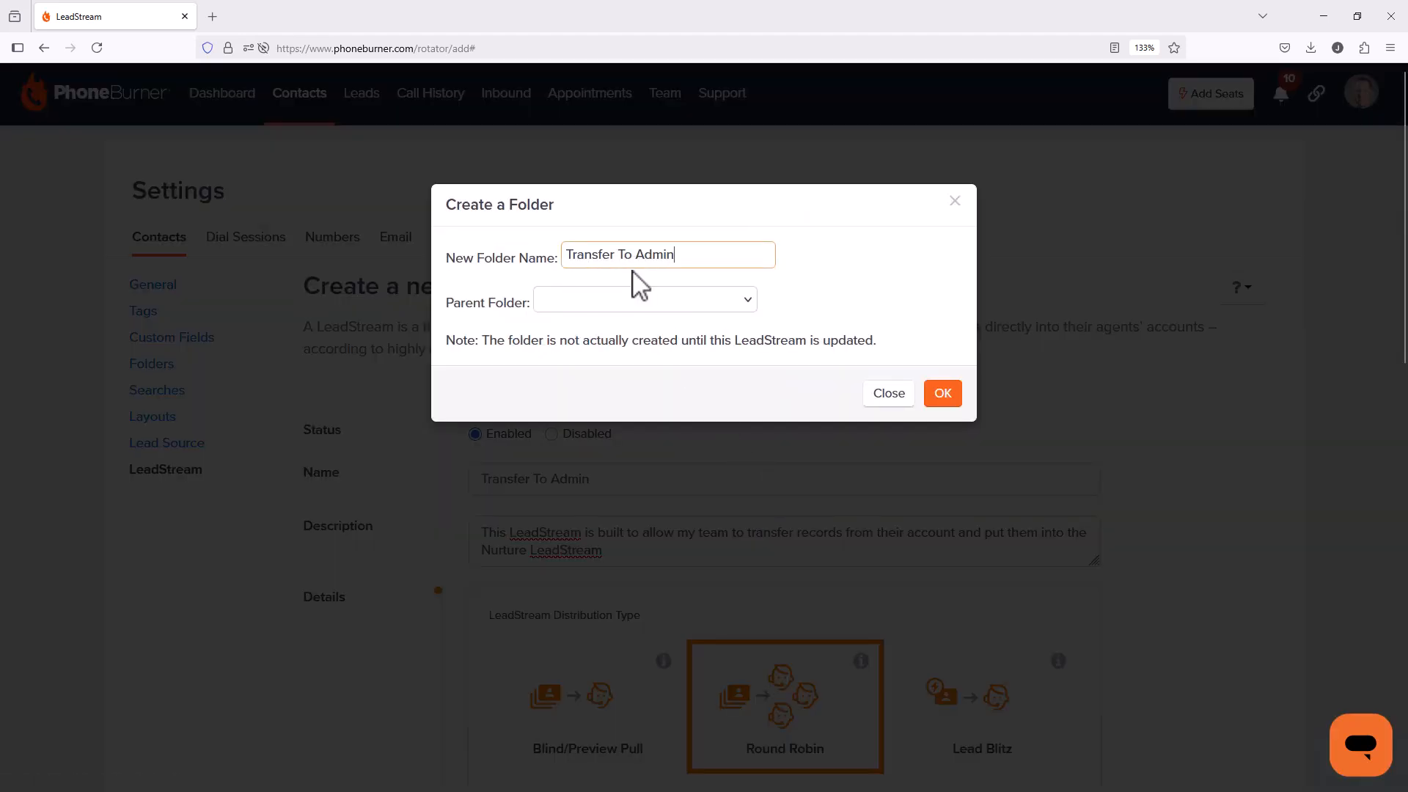
pyautogui.write(' RCV')
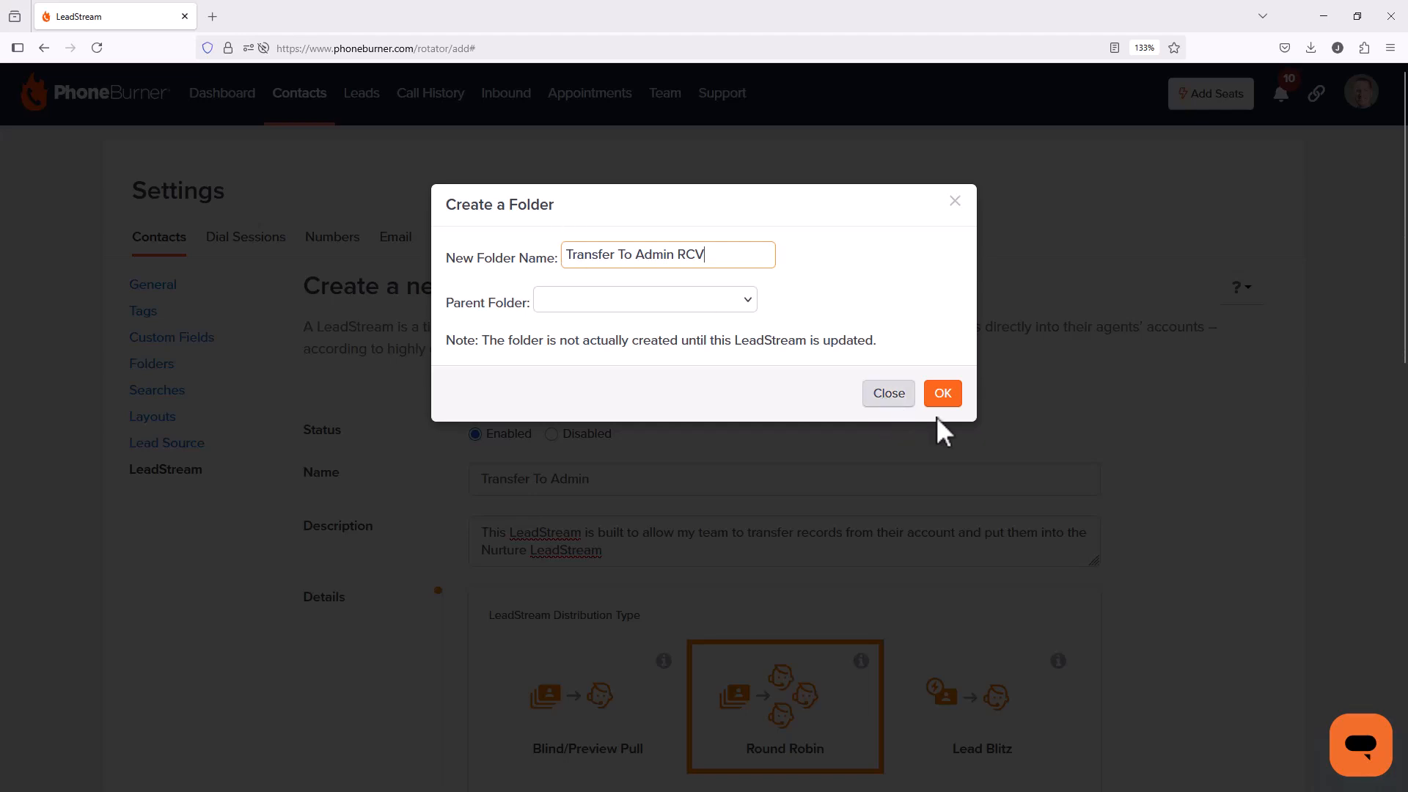
pyautogui.click(942, 396)
# Set Lock Receiving Folder to Yes so team members cannot change their receiving folder
pyautogui.scroll(-5, 937, 402)
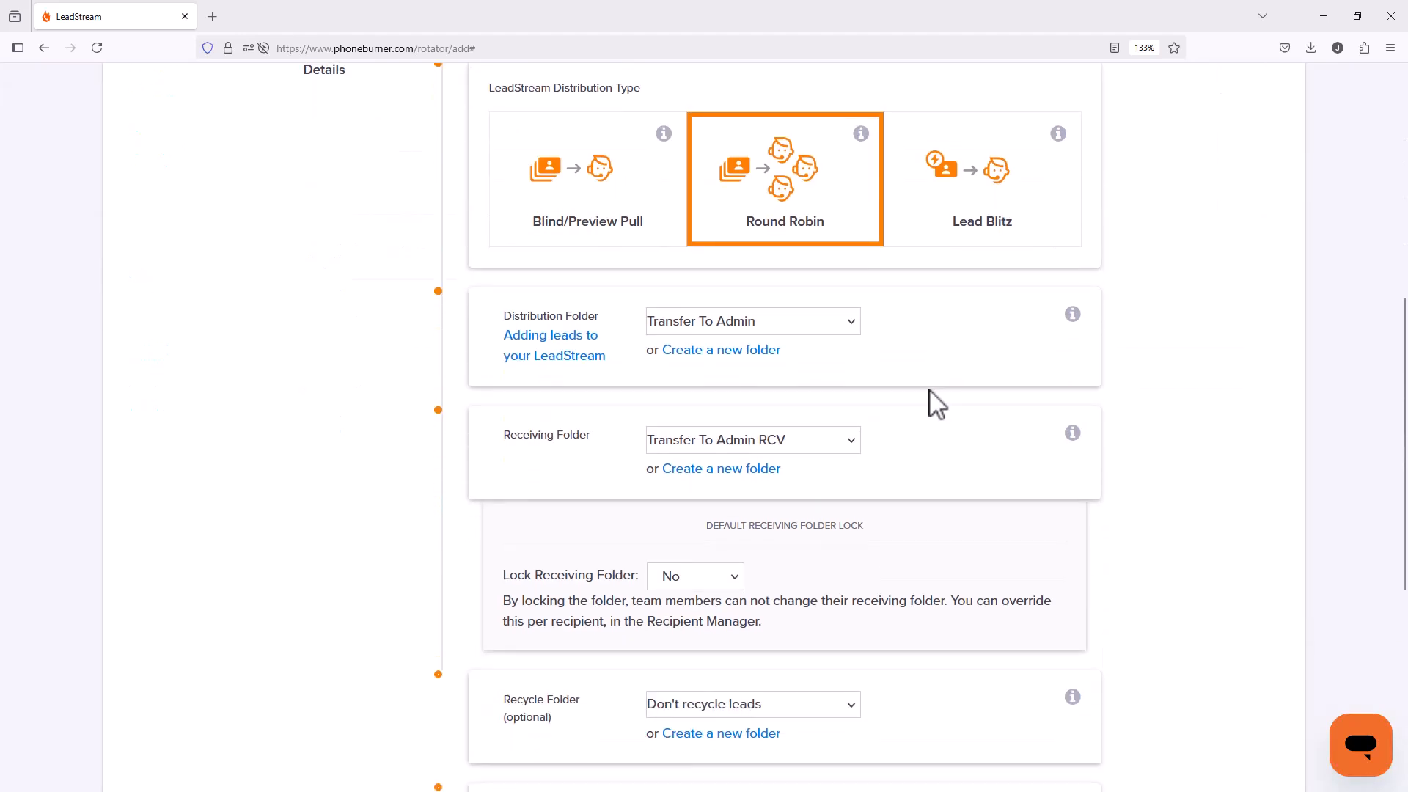
pyautogui.scroll(-4, 937, 402)
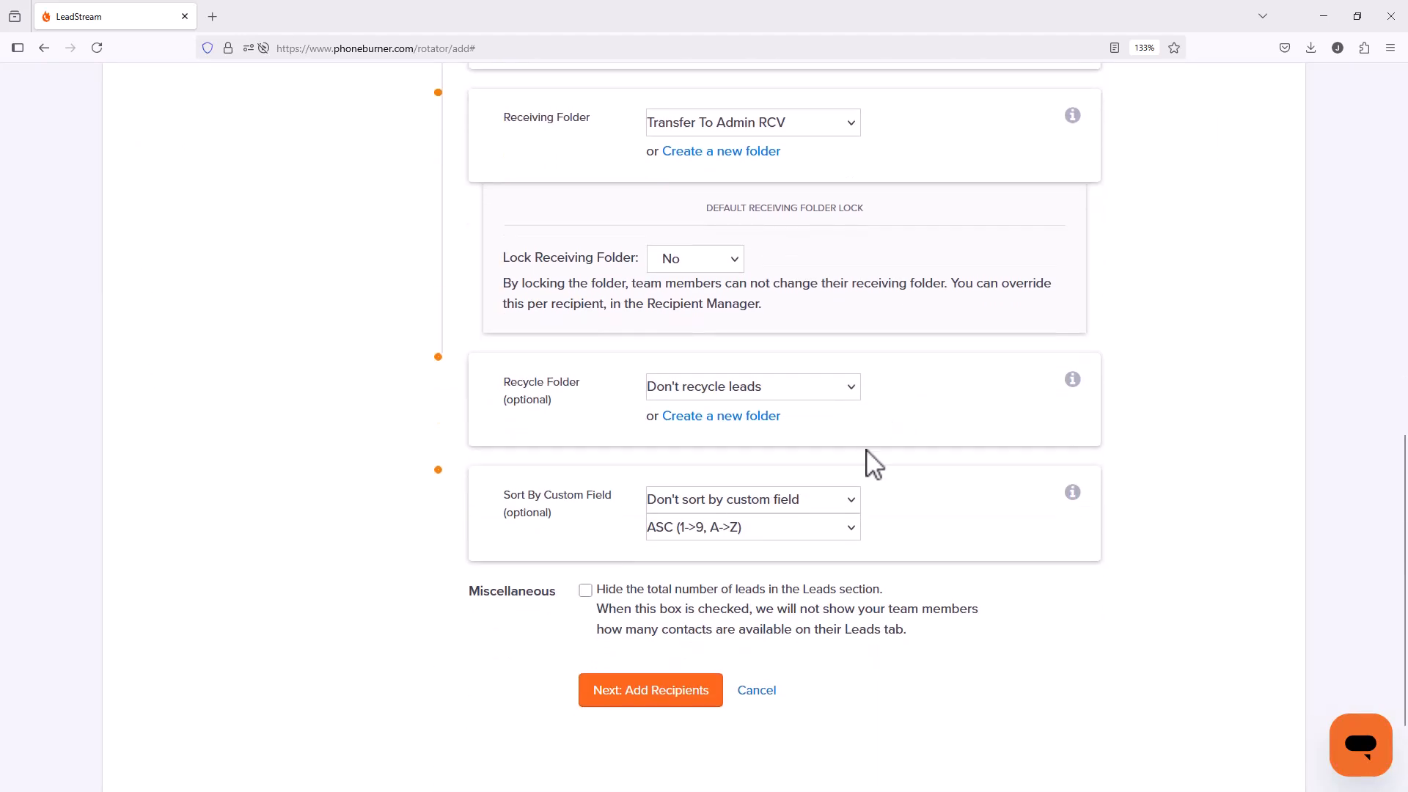
pyautogui.click(739, 264)
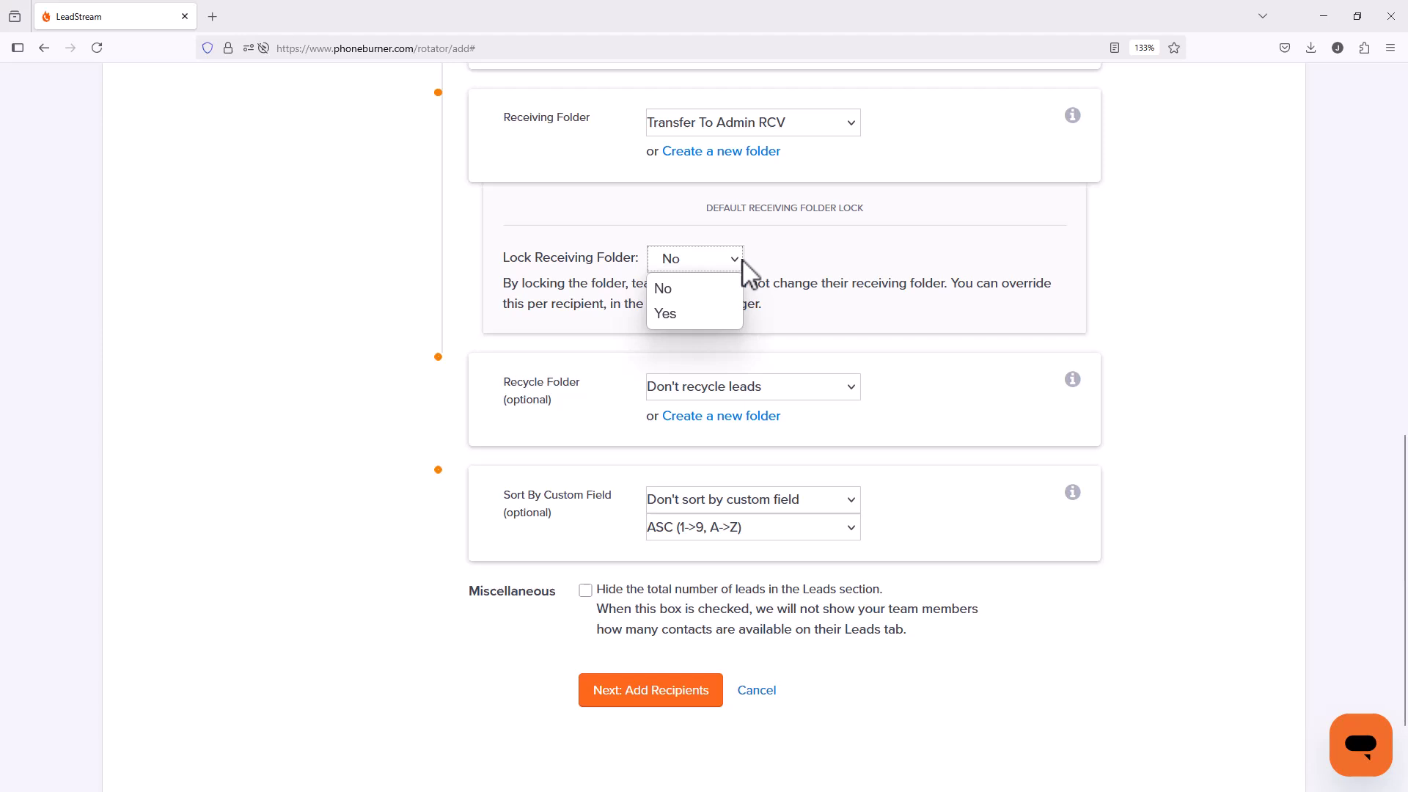
pyautogui.click(674, 310)
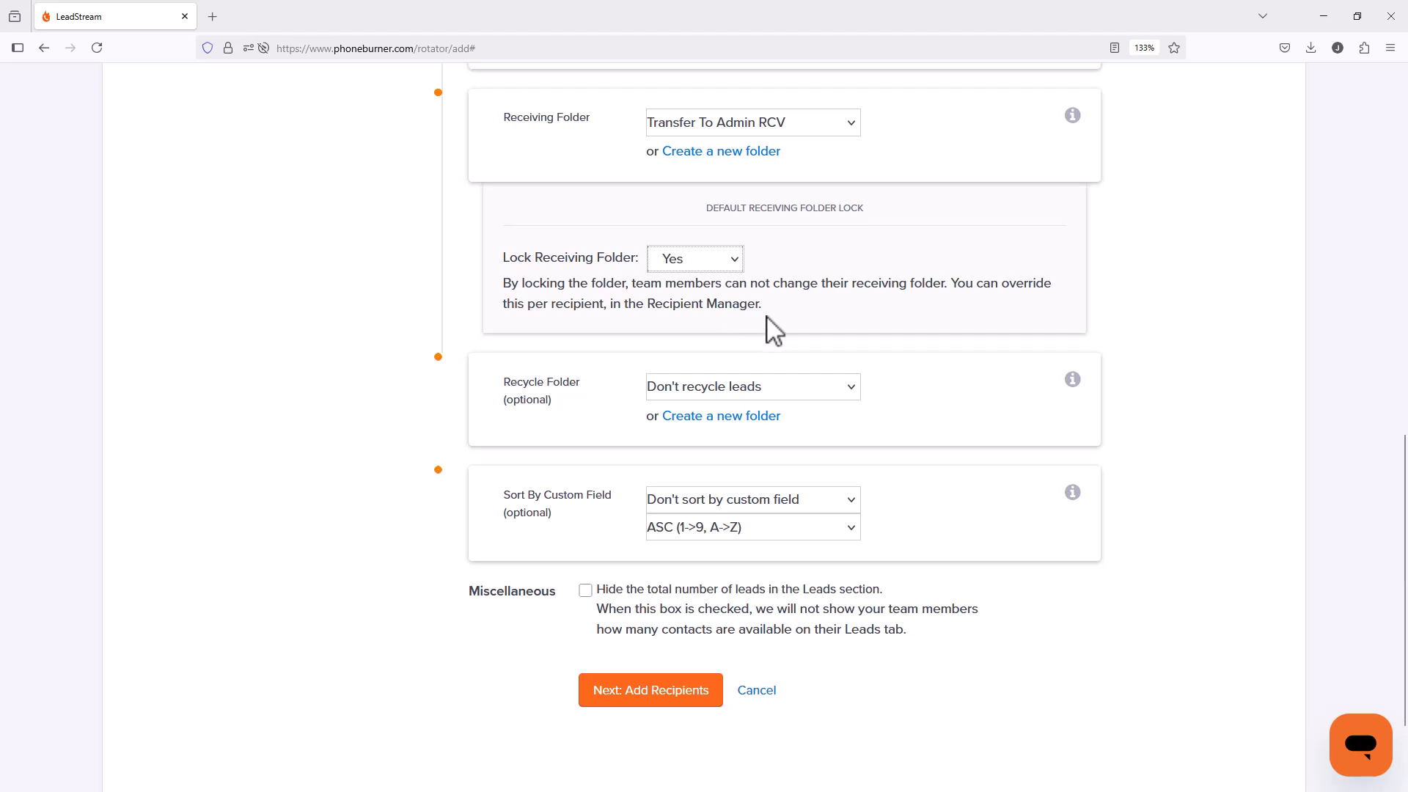
# Set the LeadStream's recycle folder to Nurture Calls
pyautogui.scroll(-3, 803, 325)
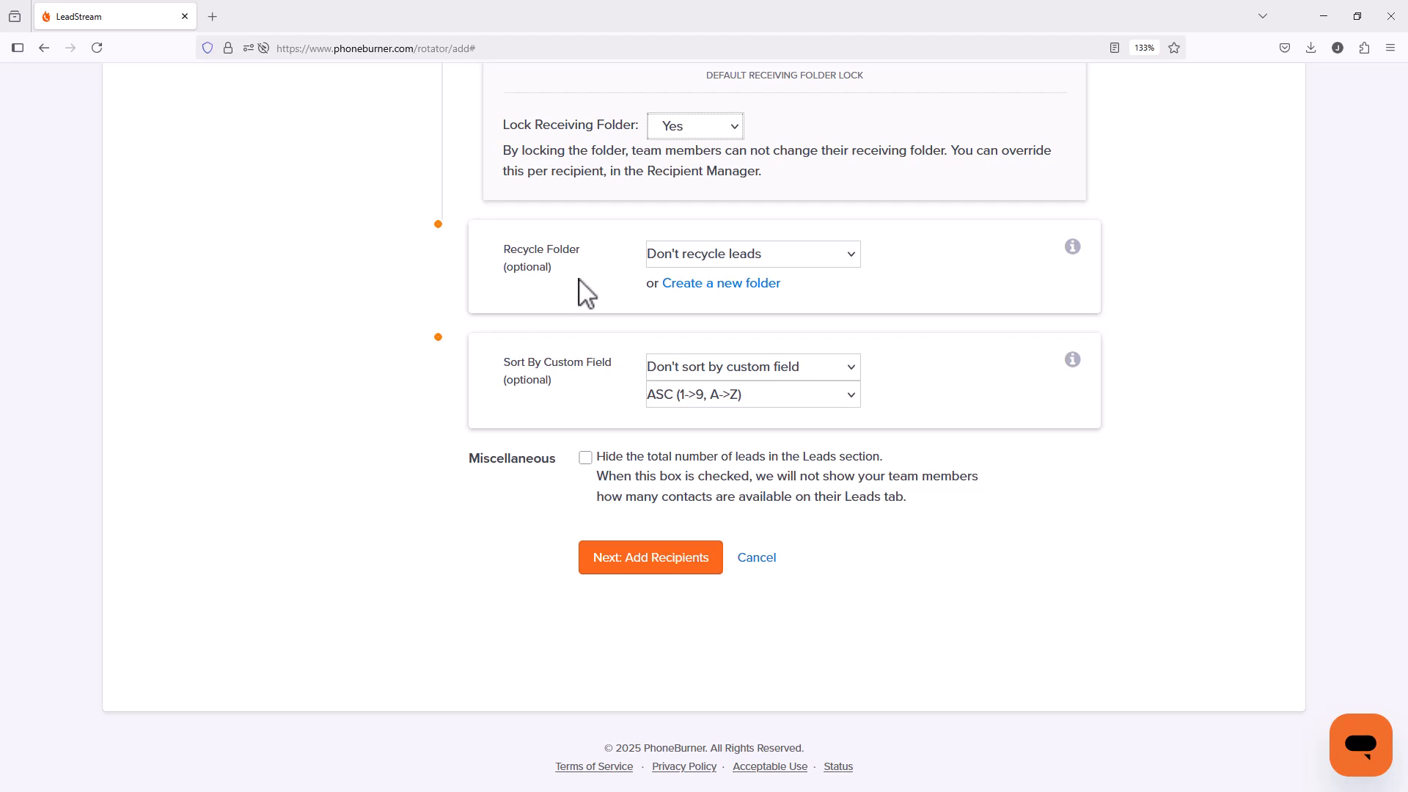
pyautogui.click(711, 253)
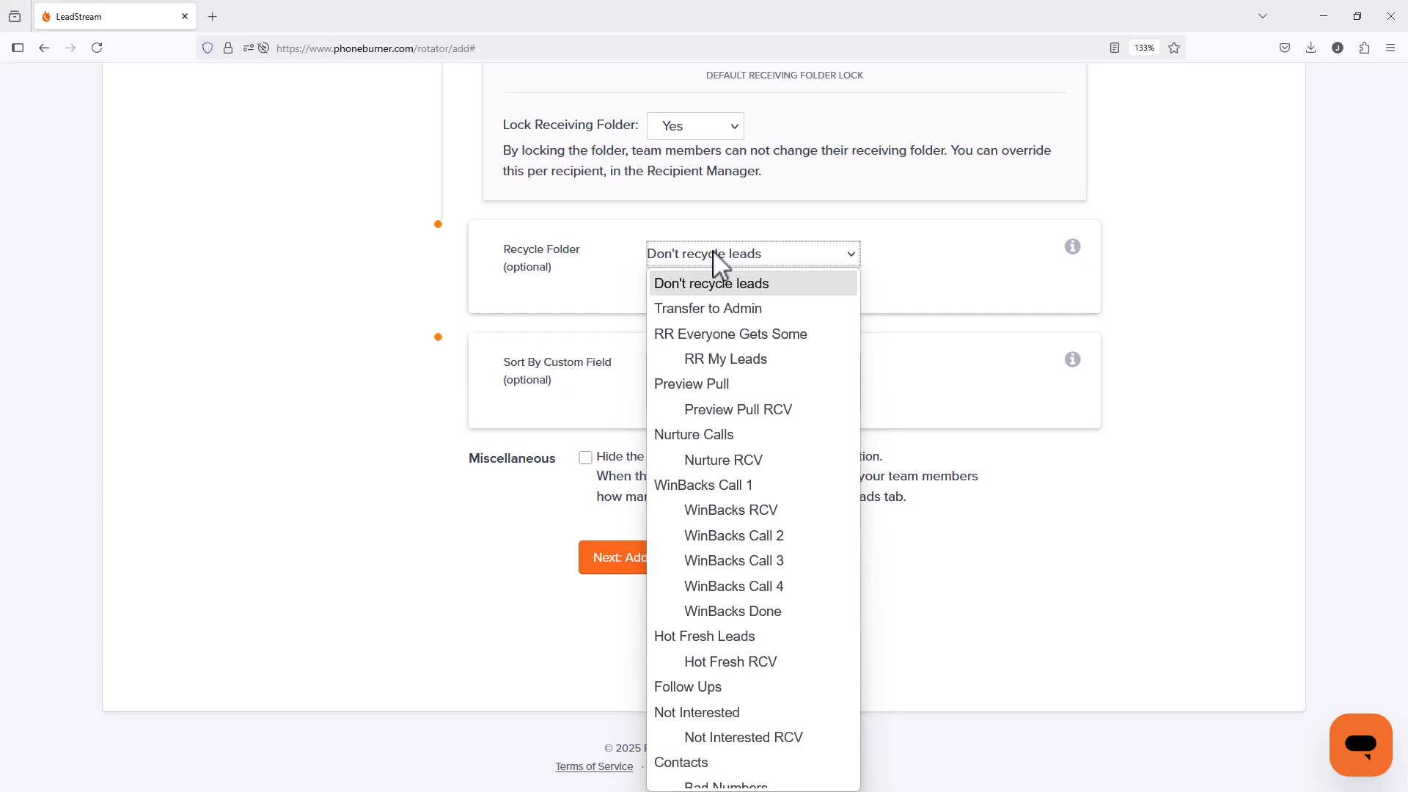
pyautogui.click(716, 447)
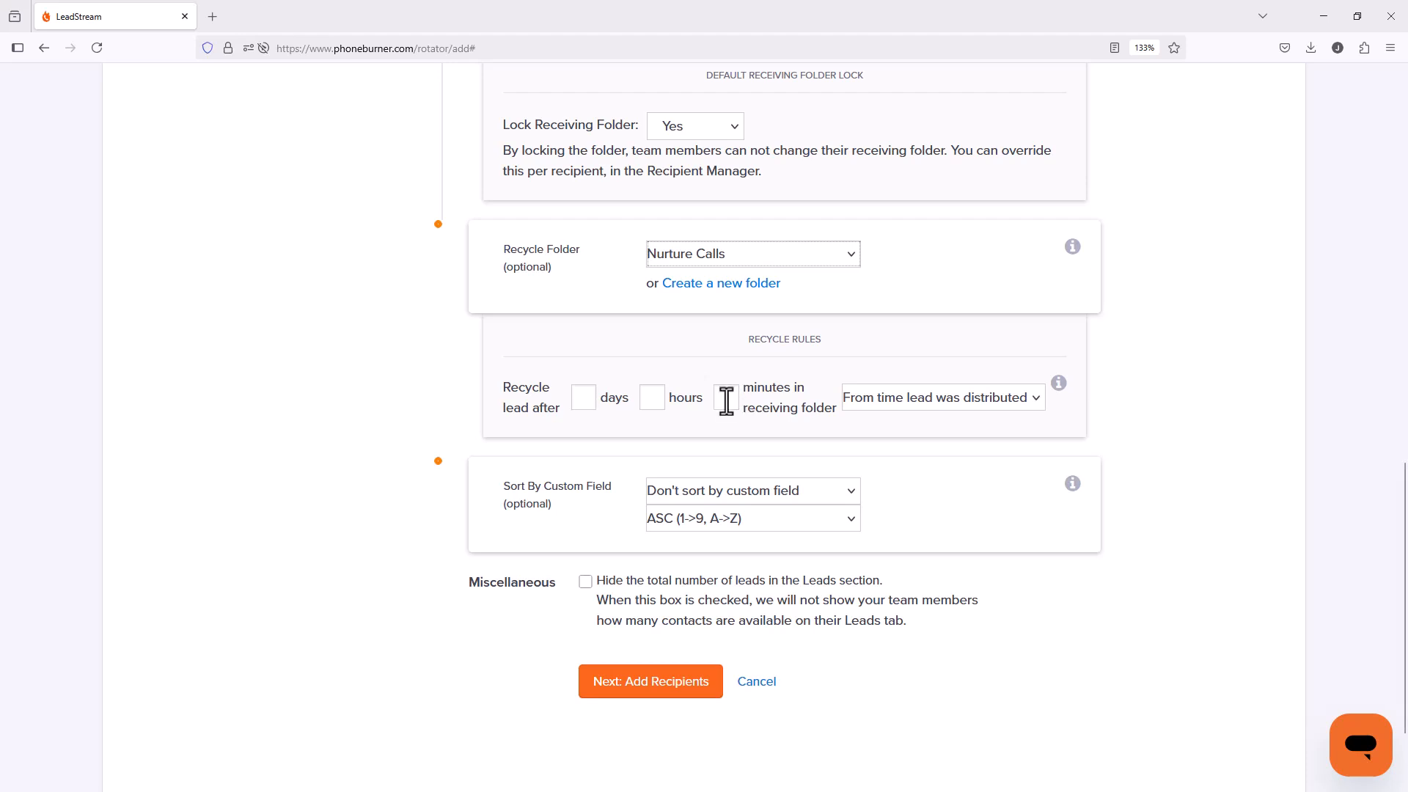
pyautogui.click(650, 398)
pyautogui.write('10')
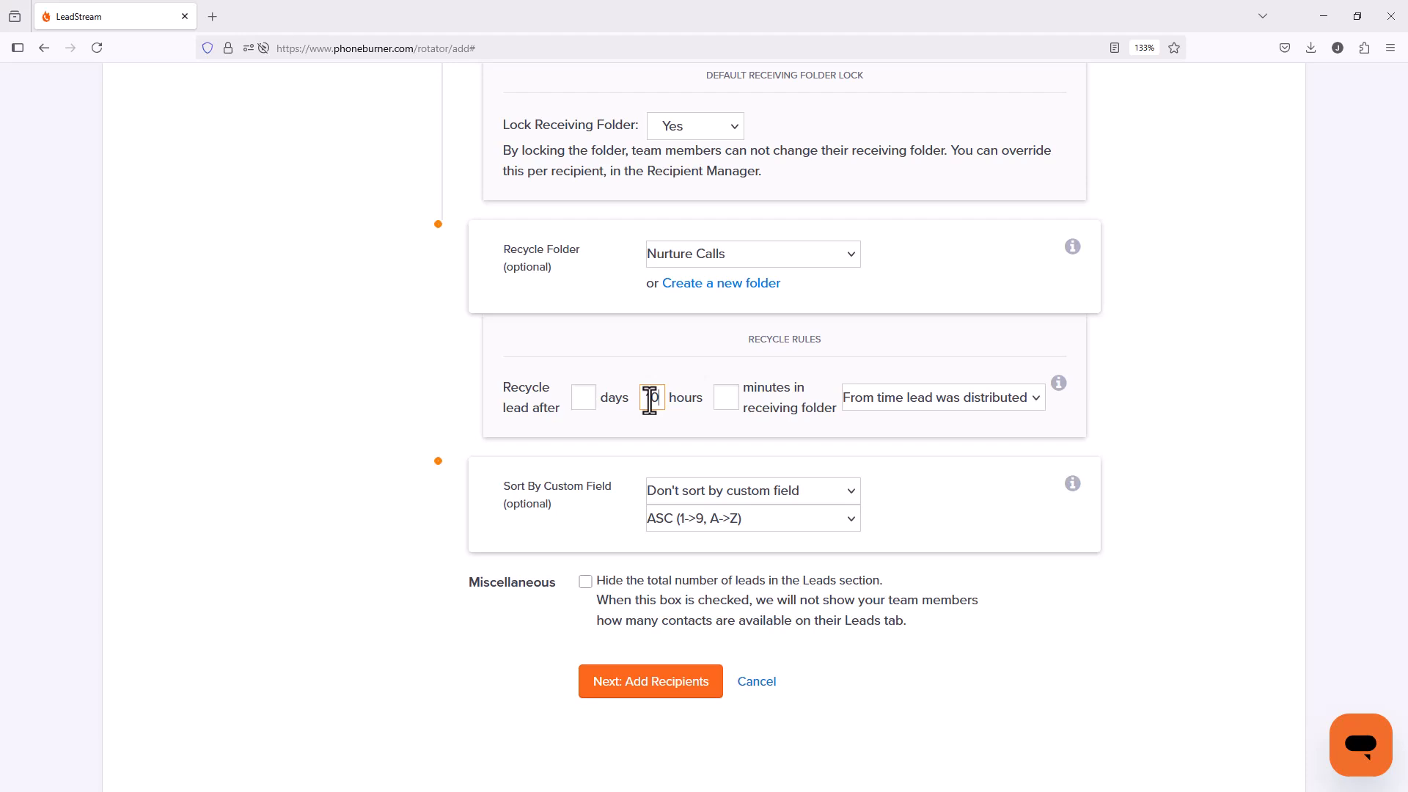
pyautogui.press('BackSpace')
pyautogui.press('BackSpace')
# Set the recycle rule to 1 day in the receiving folder, counted from the time the lead was distributed
pyautogui.click(585, 397)
pyautogui.write('1')
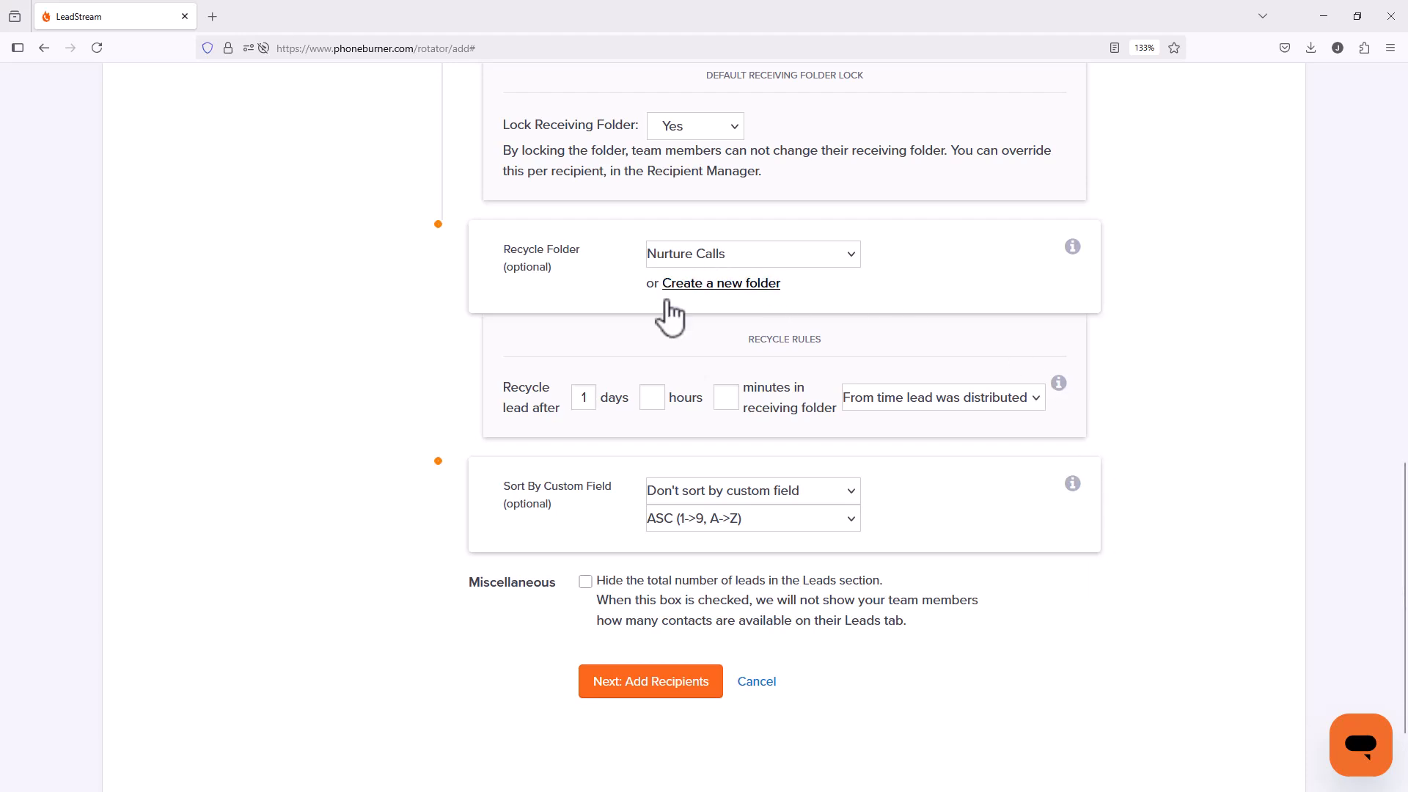
pyautogui.scroll(-3, 1068, 449)
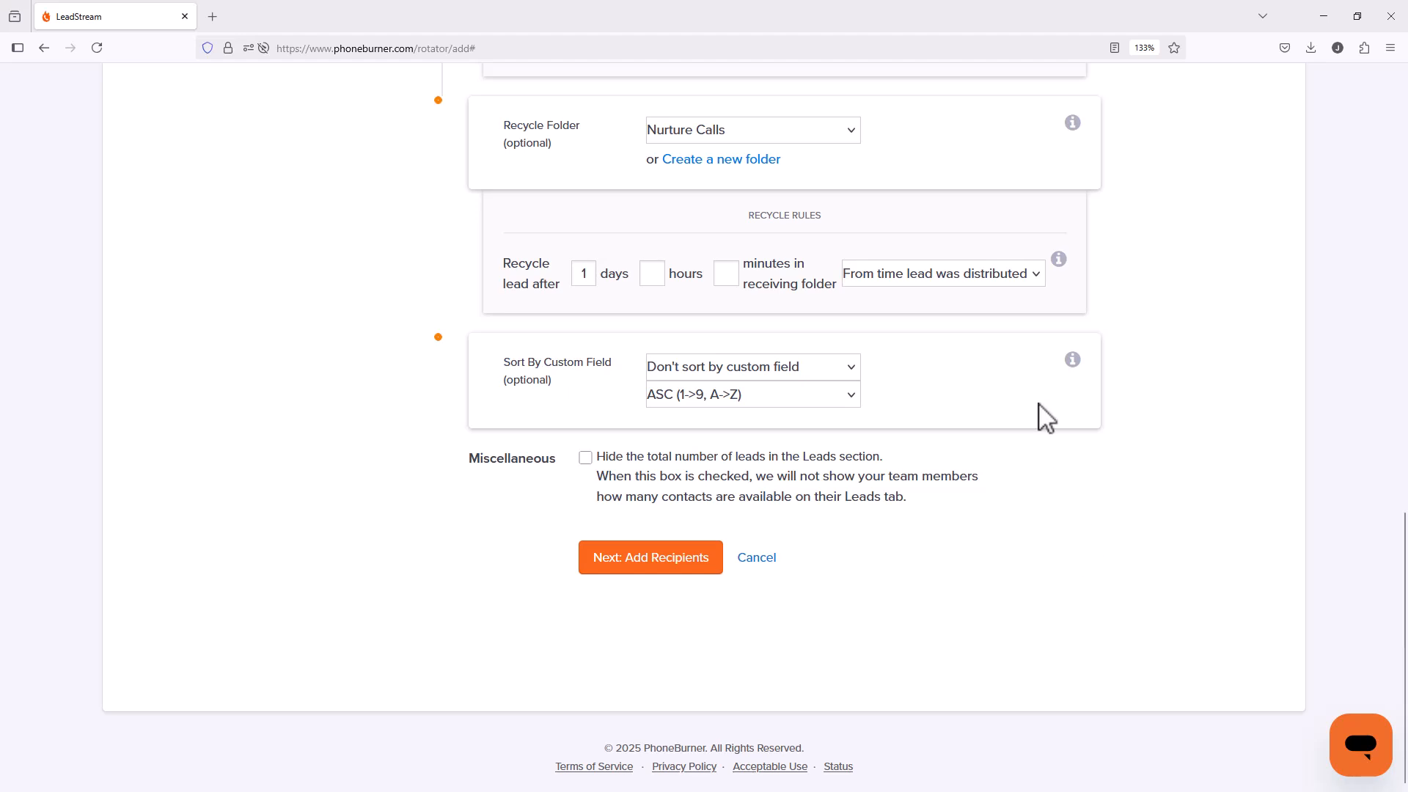
pyautogui.click(1001, 273)
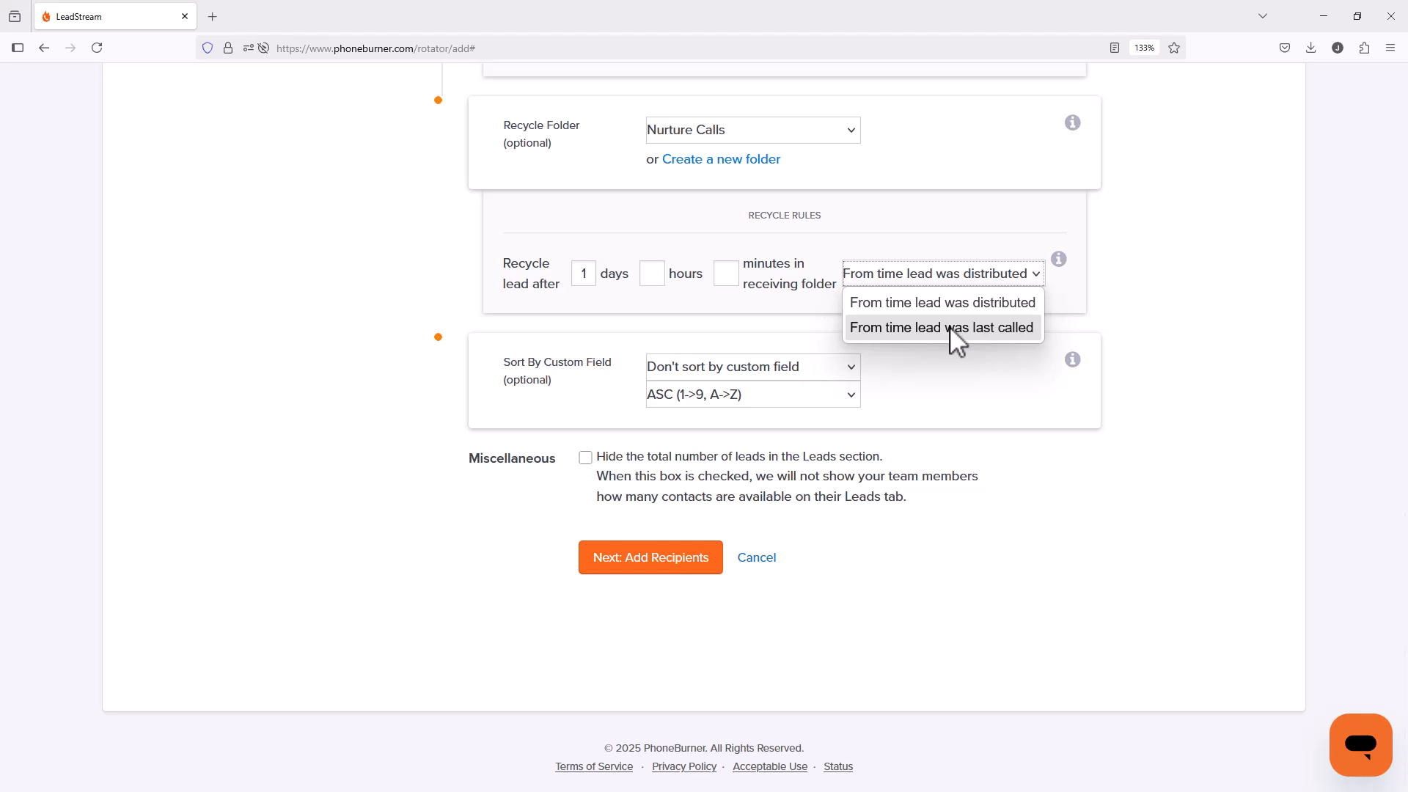
pyautogui.click(956, 370)
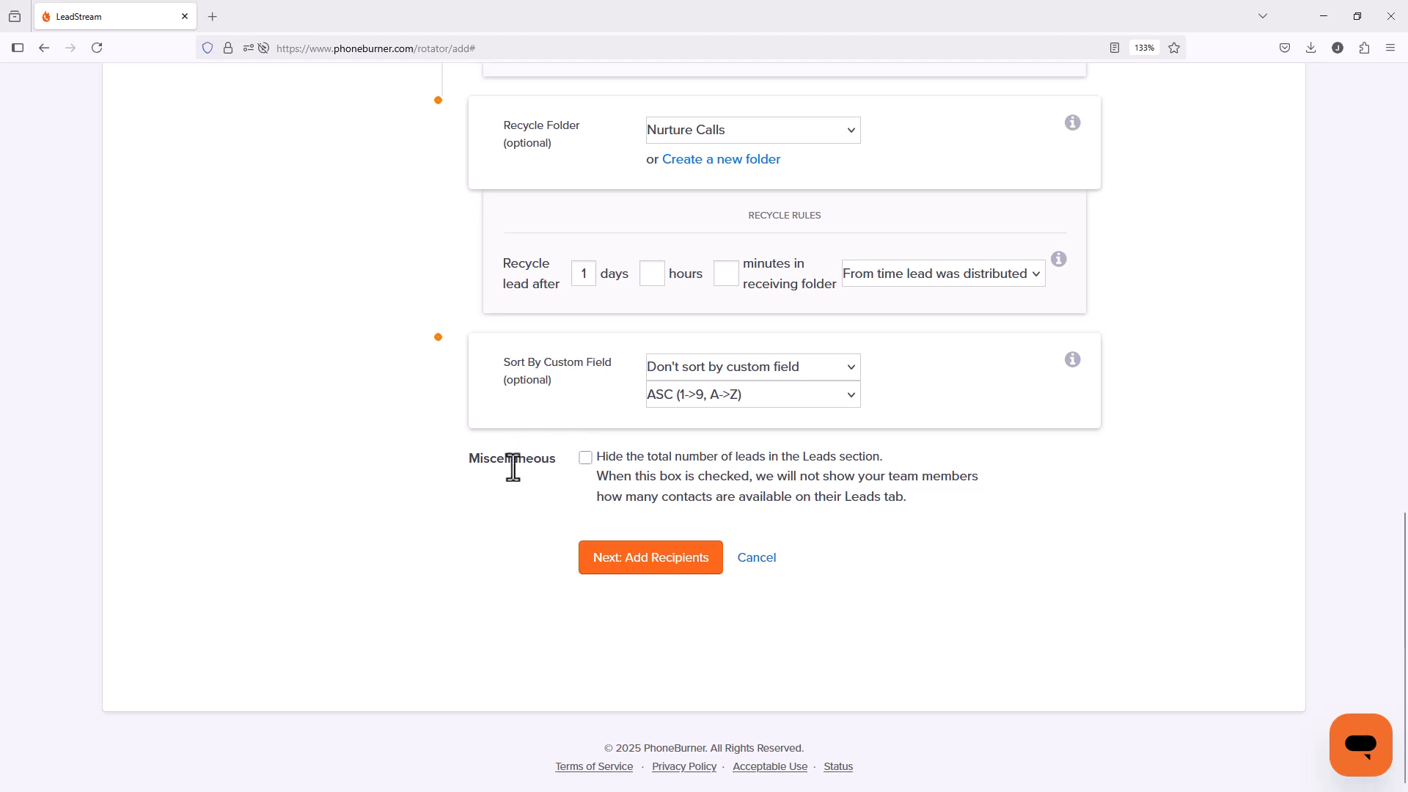
# Save the Transfer To Admin LeadStream and continue to the form for adding its recipients
pyautogui.click(656, 561)
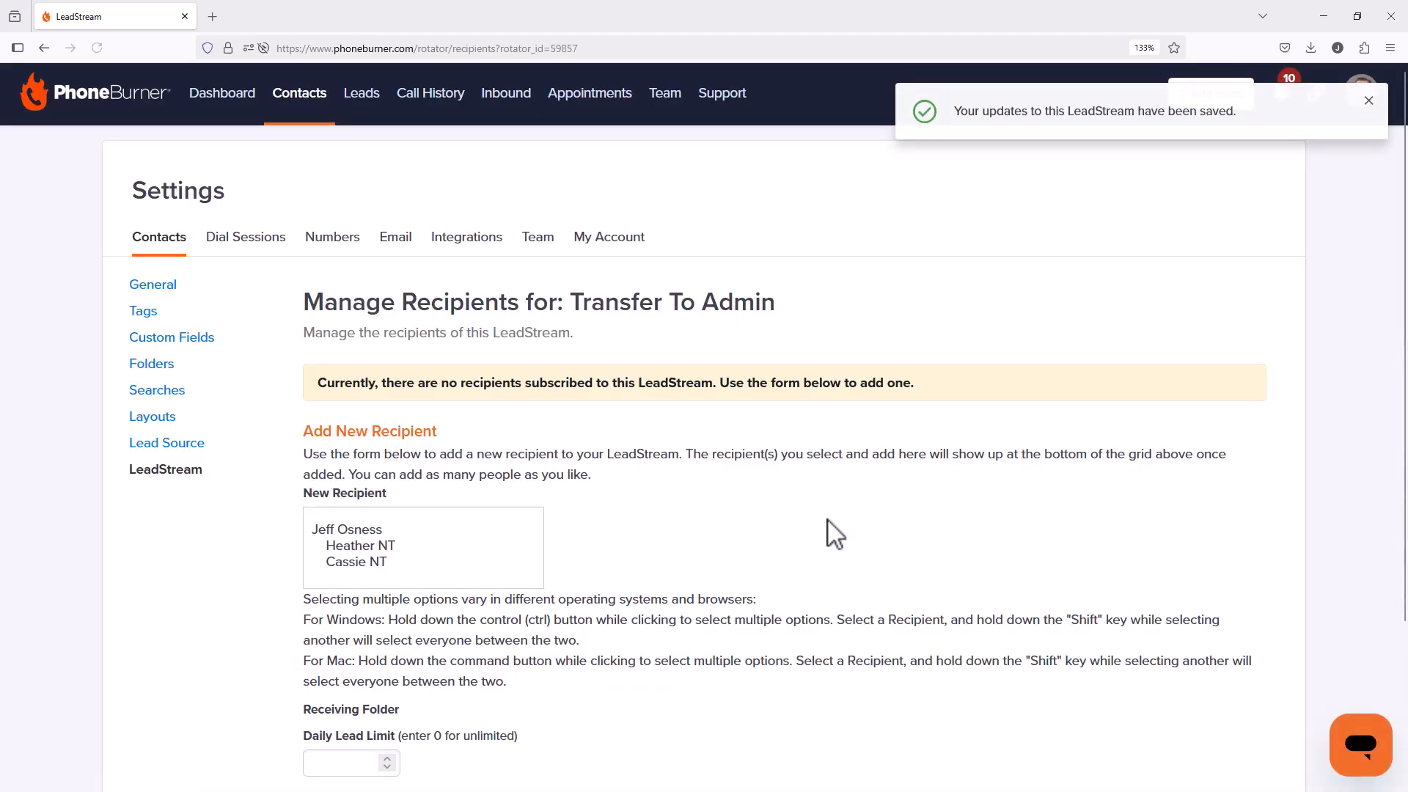
pyautogui.scroll(-2, 744, 490)
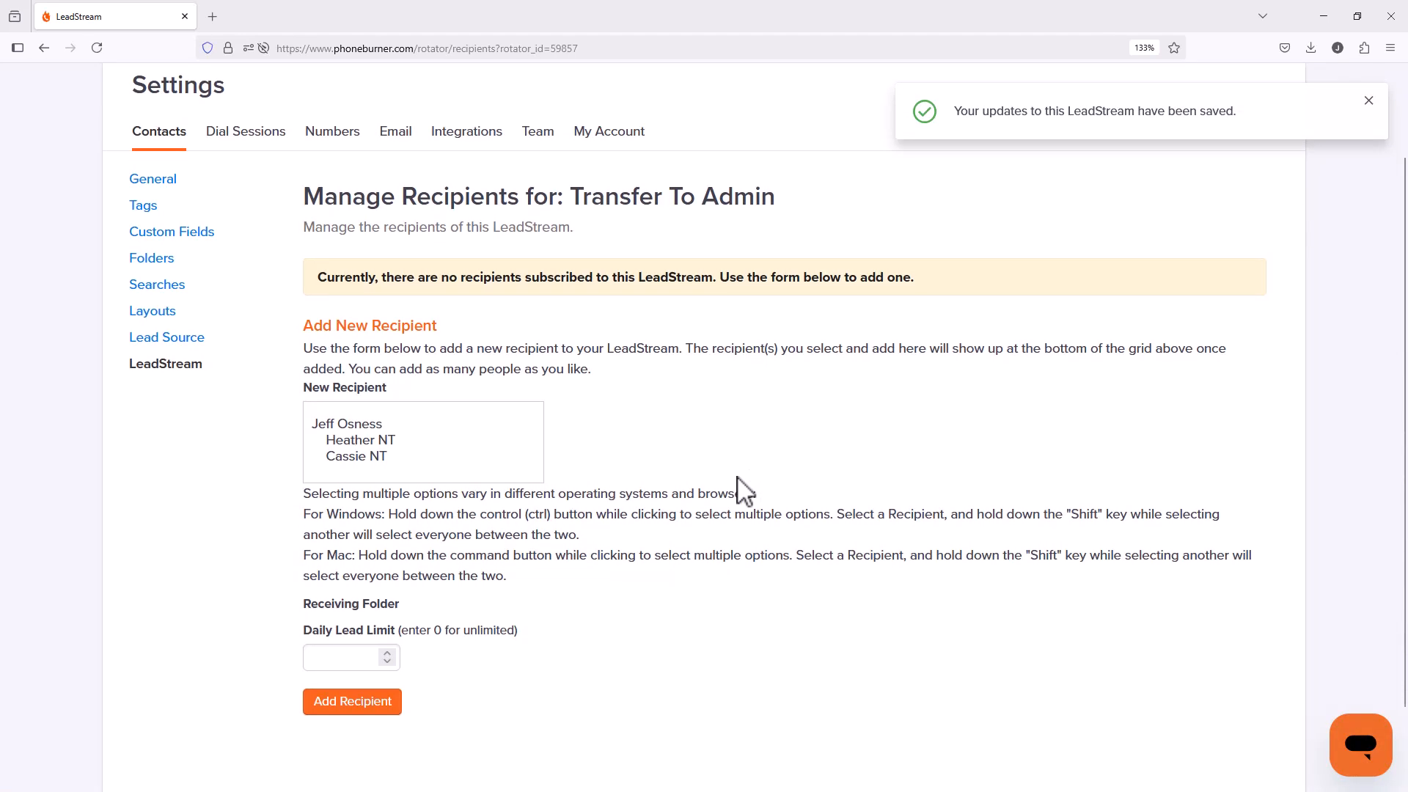
# Add the team admin as a recipient of the Transfer To Admin LeadStream
pyautogui.click(367, 424)
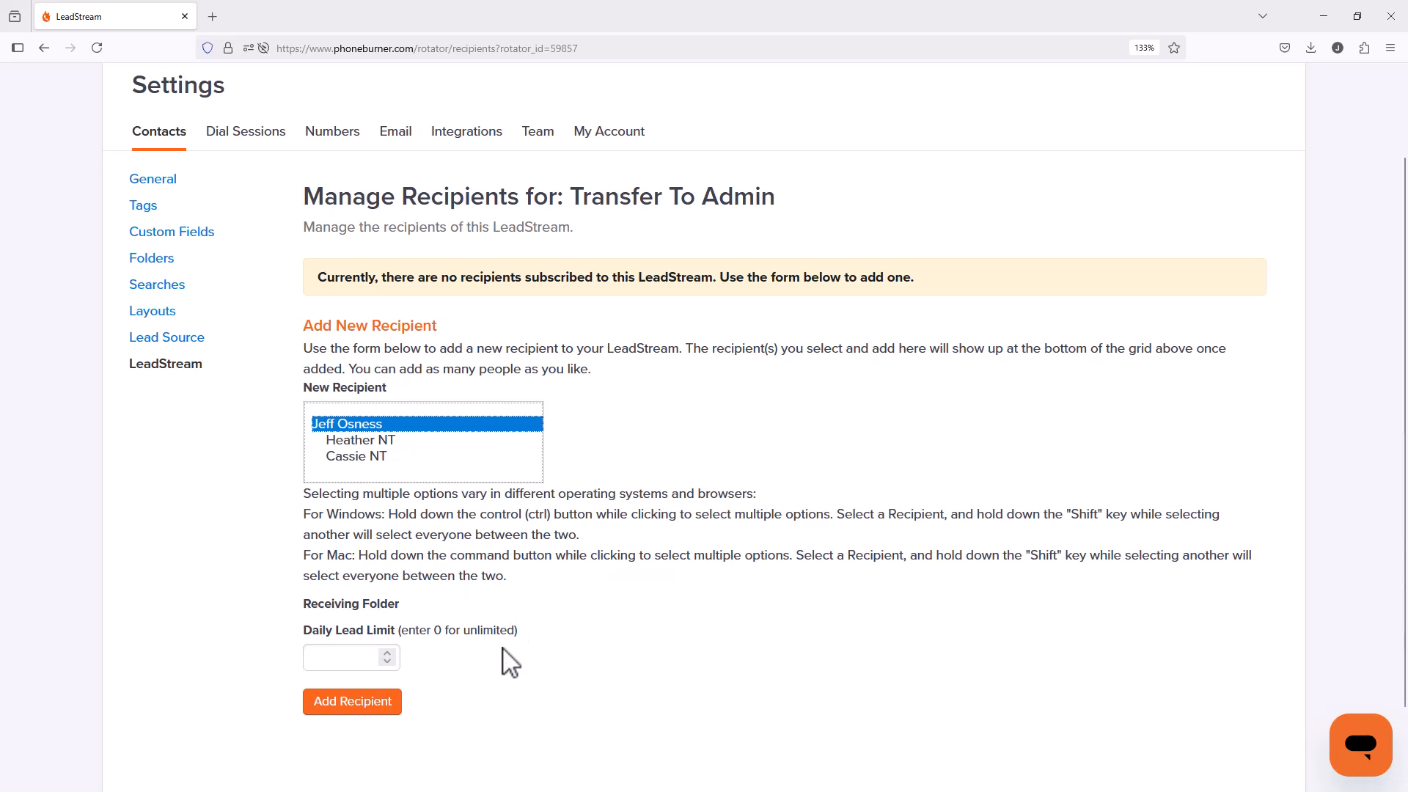
pyautogui.click(352, 702)
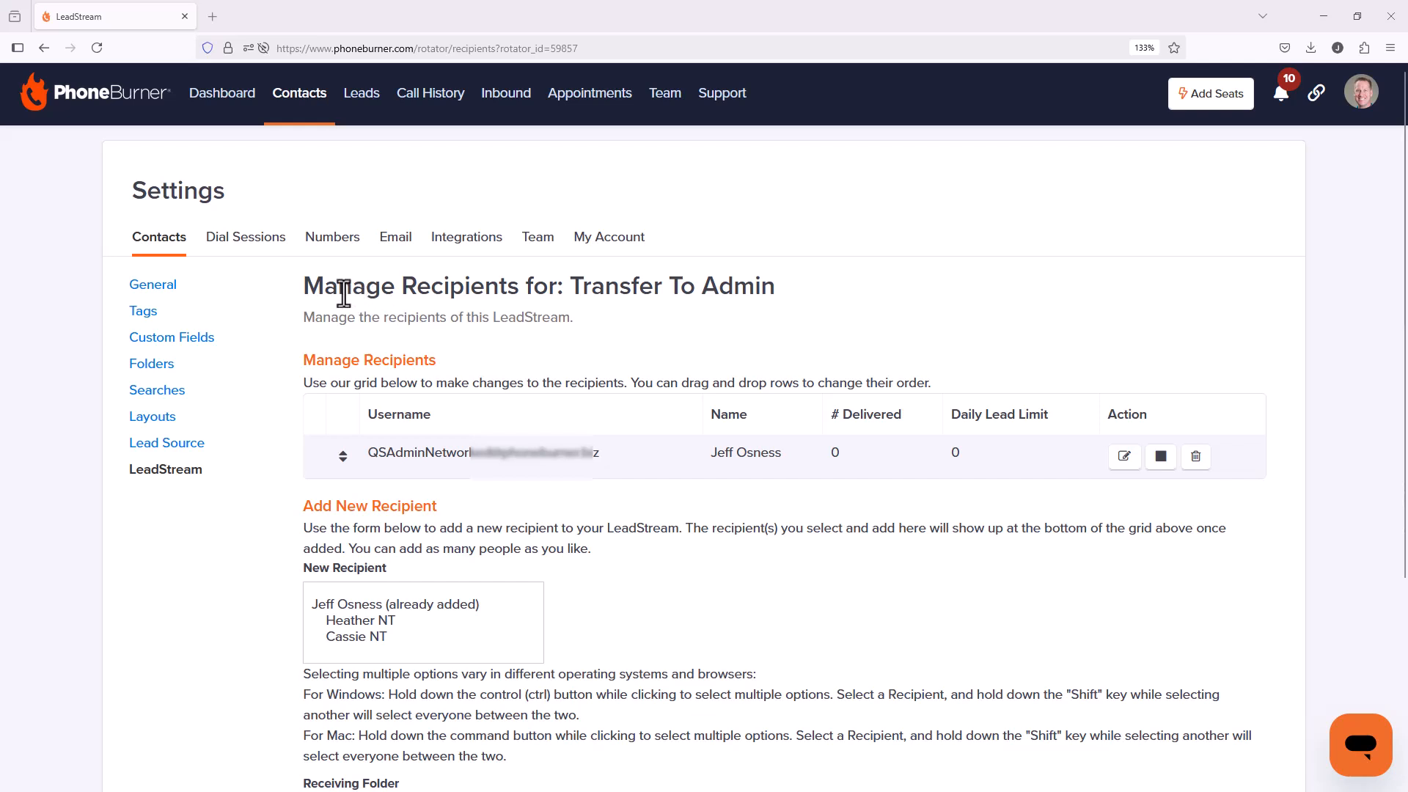
# In the contact folder settings, share the Transfer To Admin folder and stop sharing the Transfer To Admin RCV folder
pyautogui.click(197, 372)
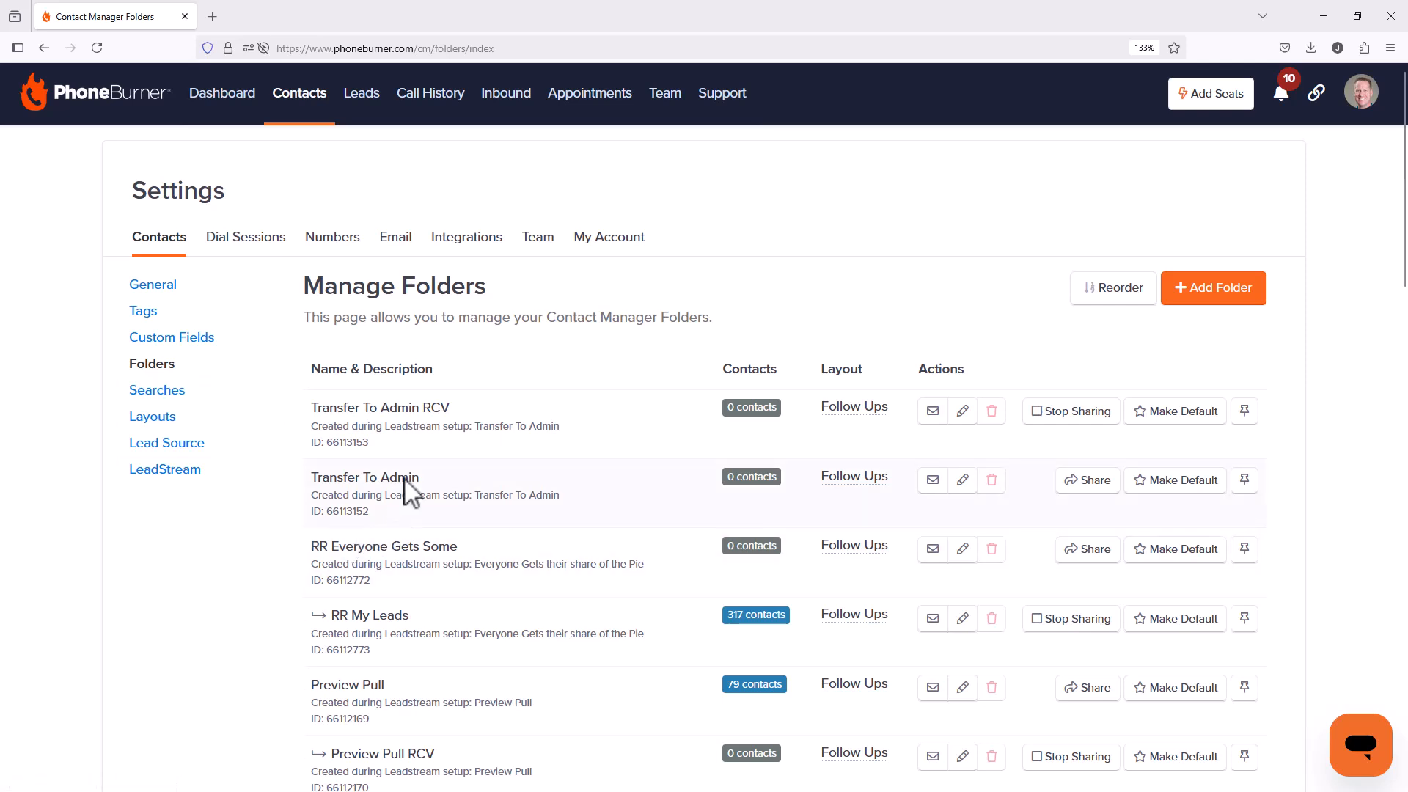
pyautogui.click(1090, 505)
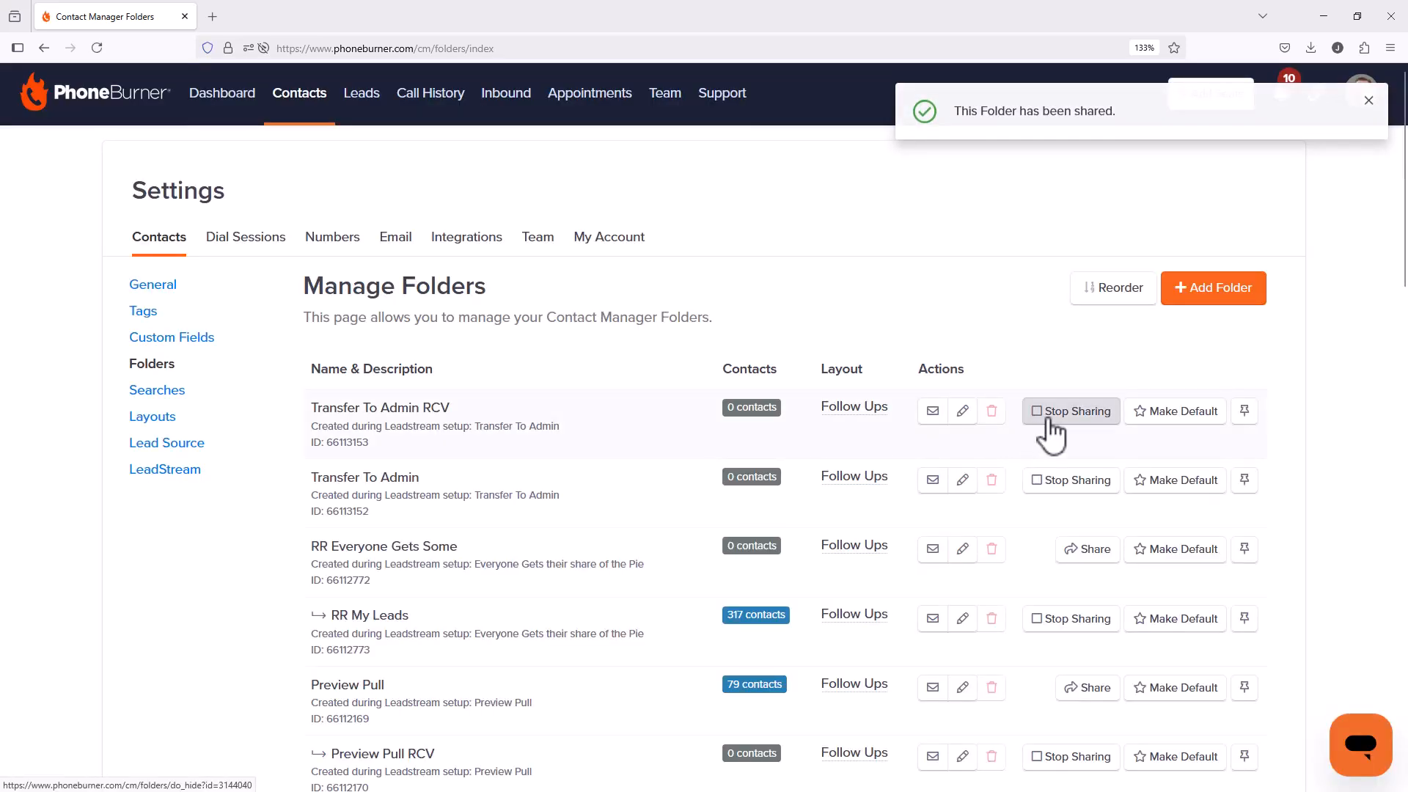
pyautogui.click(1091, 419)
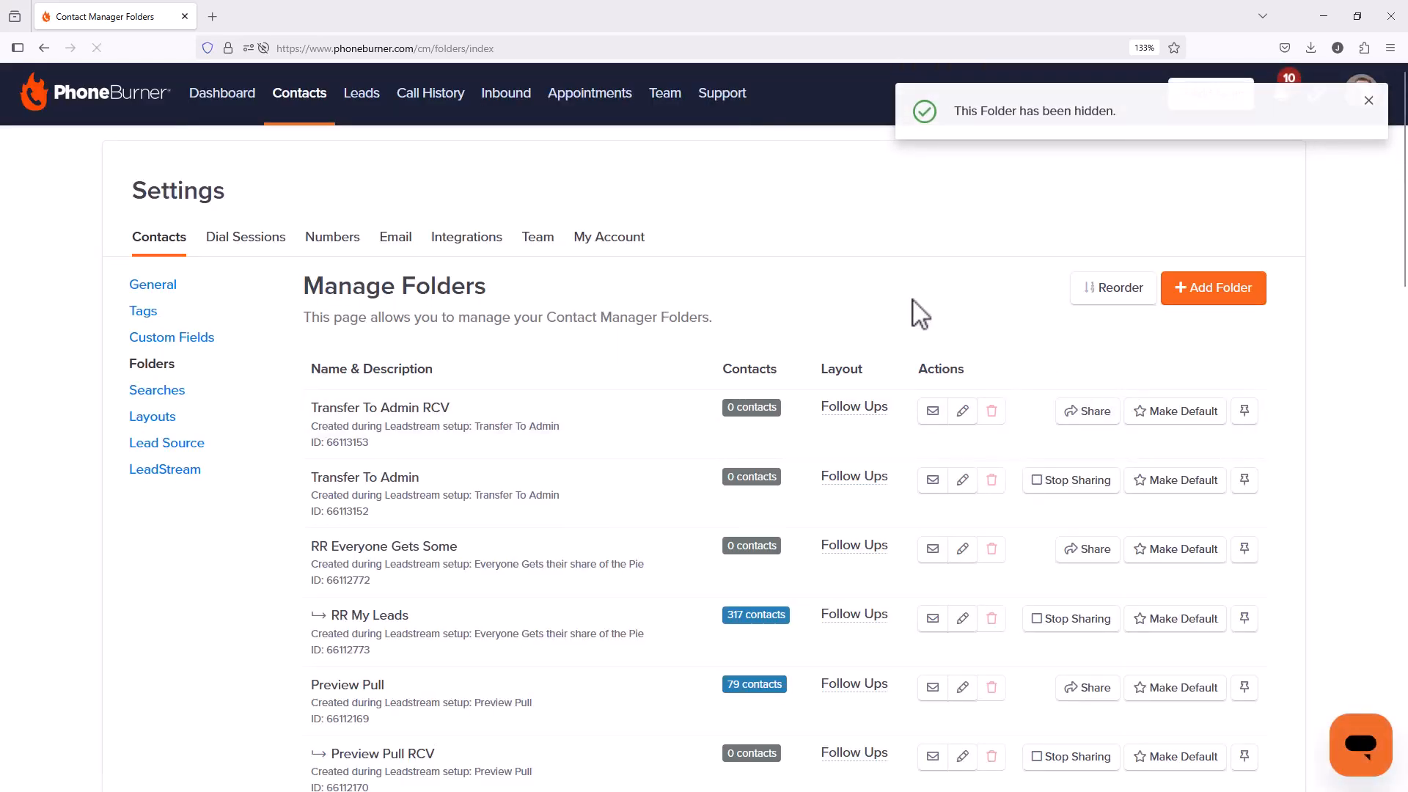
# Log into the account of the first team member listed below the admin on the team's Live Calls page
pyautogui.click(666, 117)
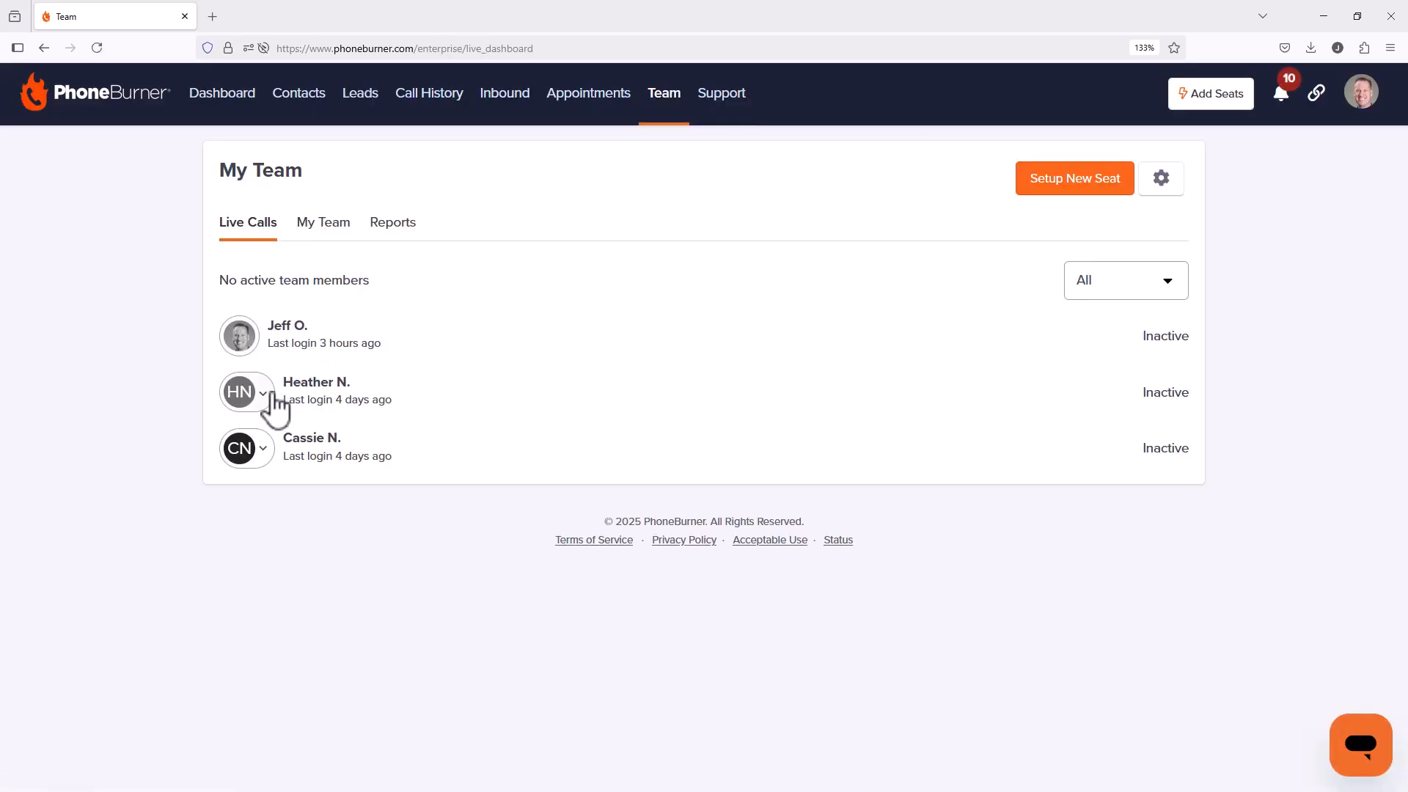
pyautogui.click(277, 402)
pyautogui.click(250, 444)
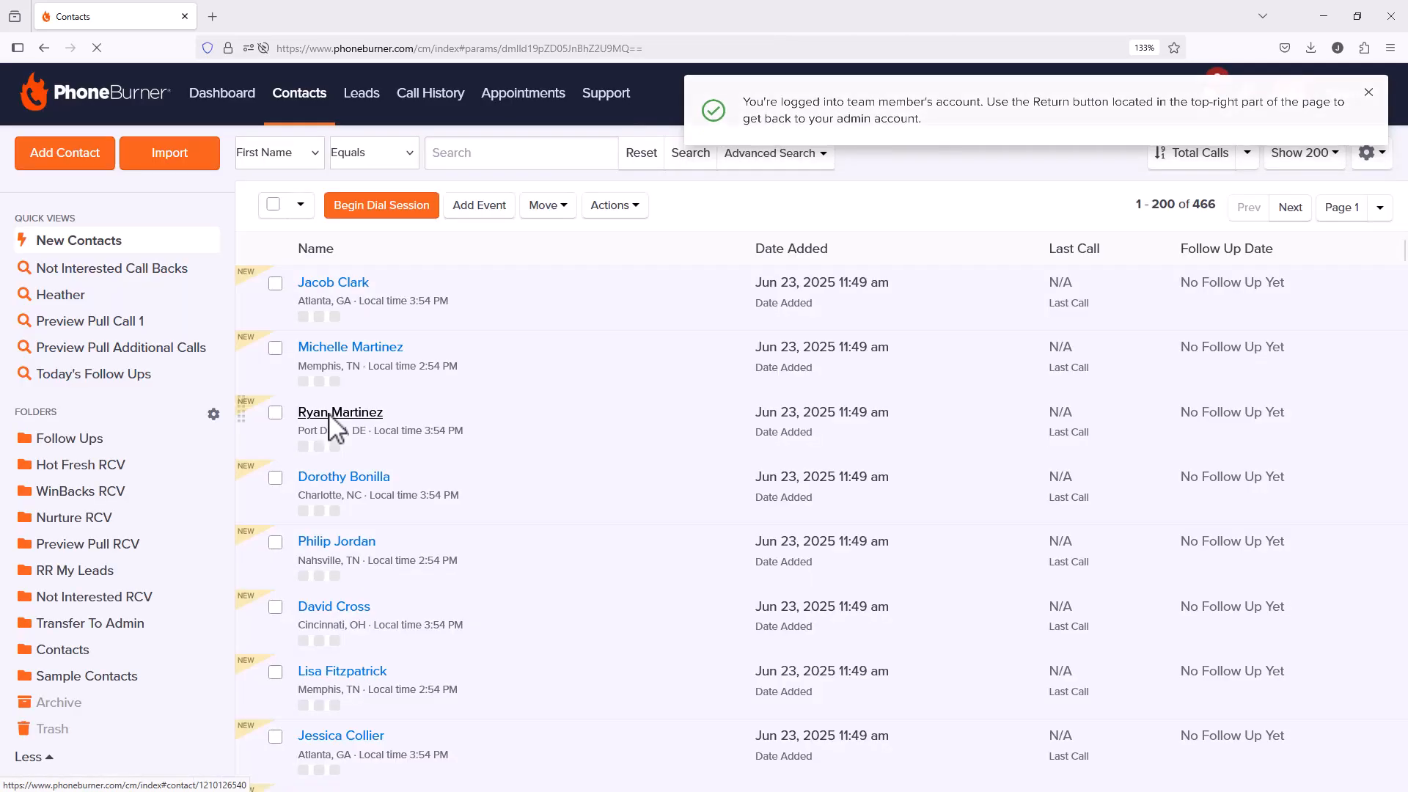
# From Today's Follow Ups, move the overdue contact with the Jun 2, 2025 follow-up date to the Transfer To Admin folder
pyautogui.click(46, 377)
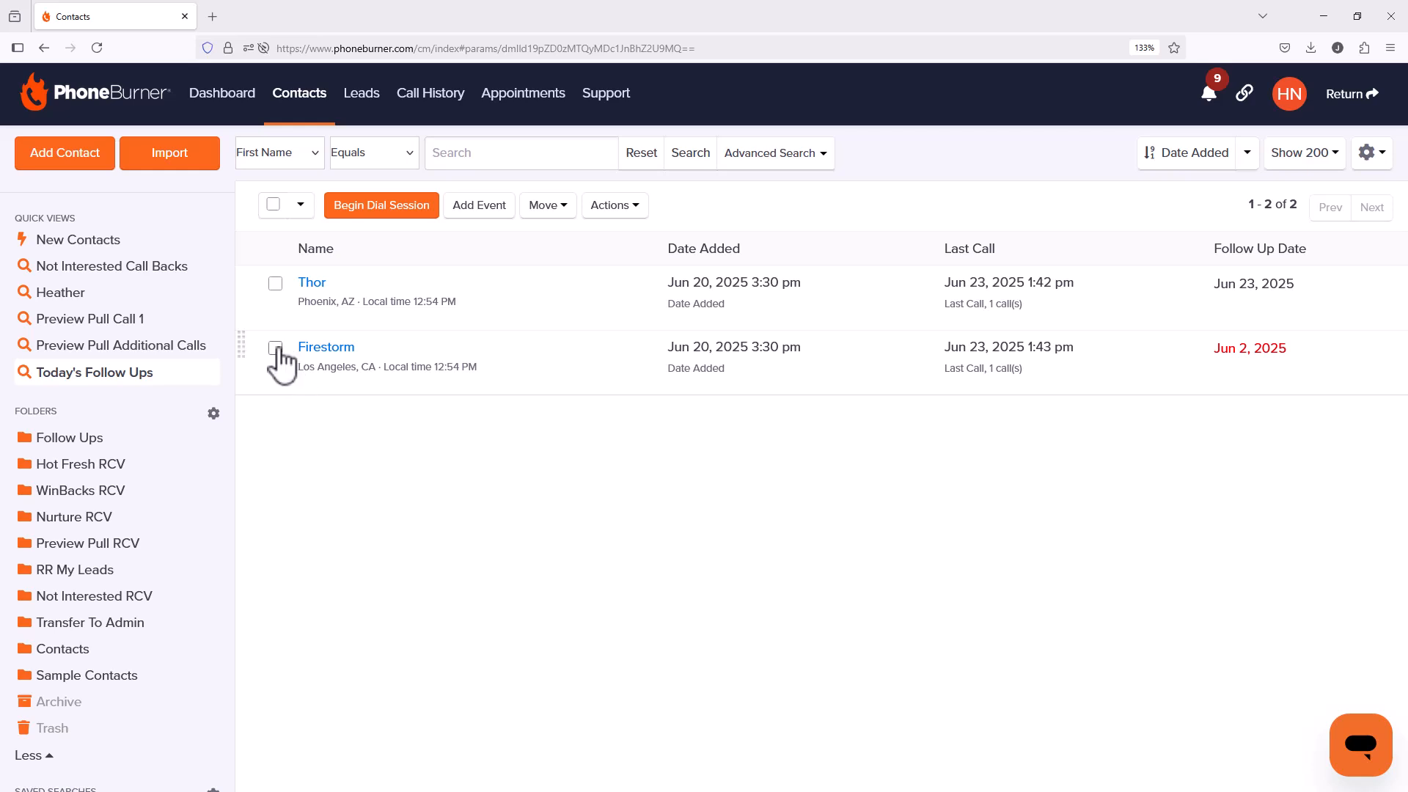
pyautogui.click(276, 349)
pyautogui.click(650, 206)
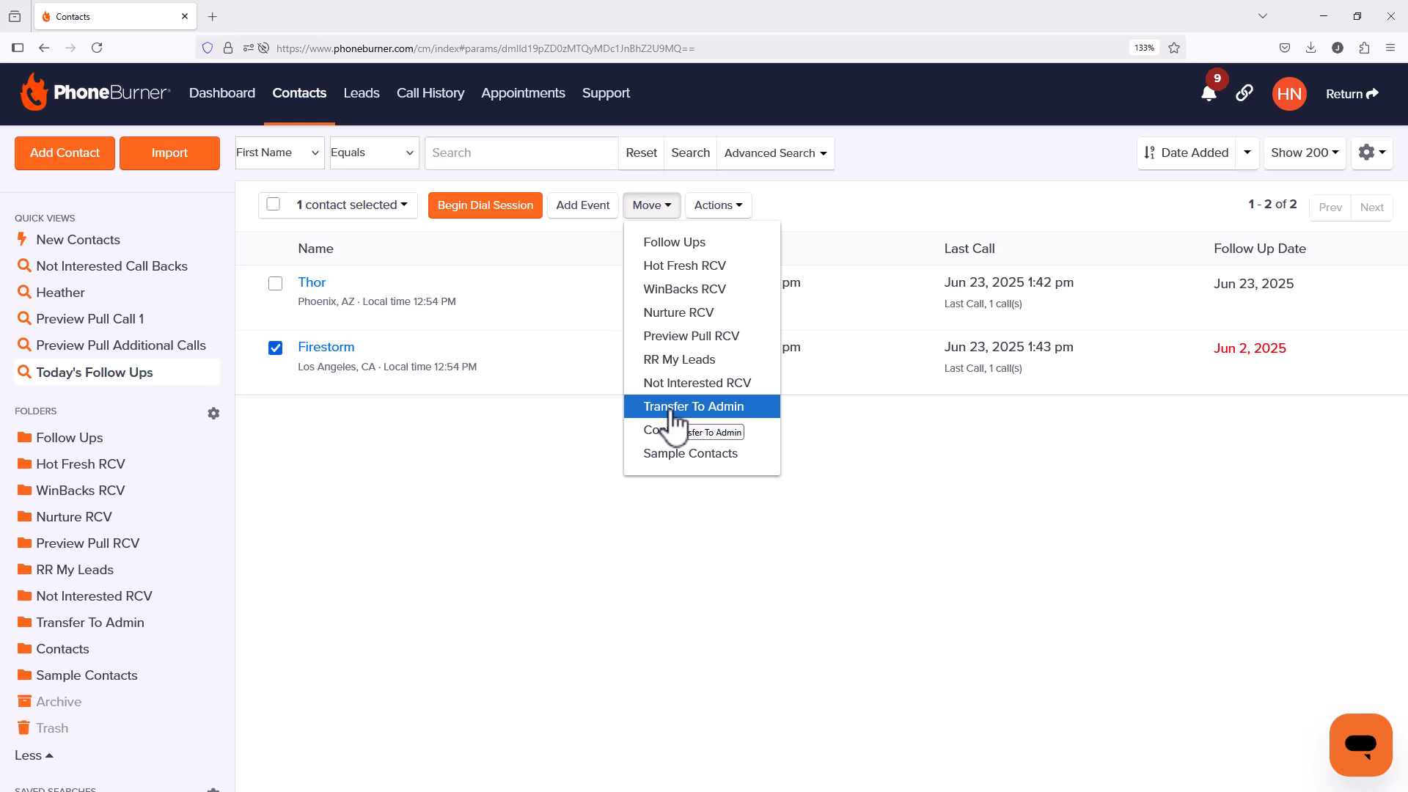
pyautogui.click(501, 464)
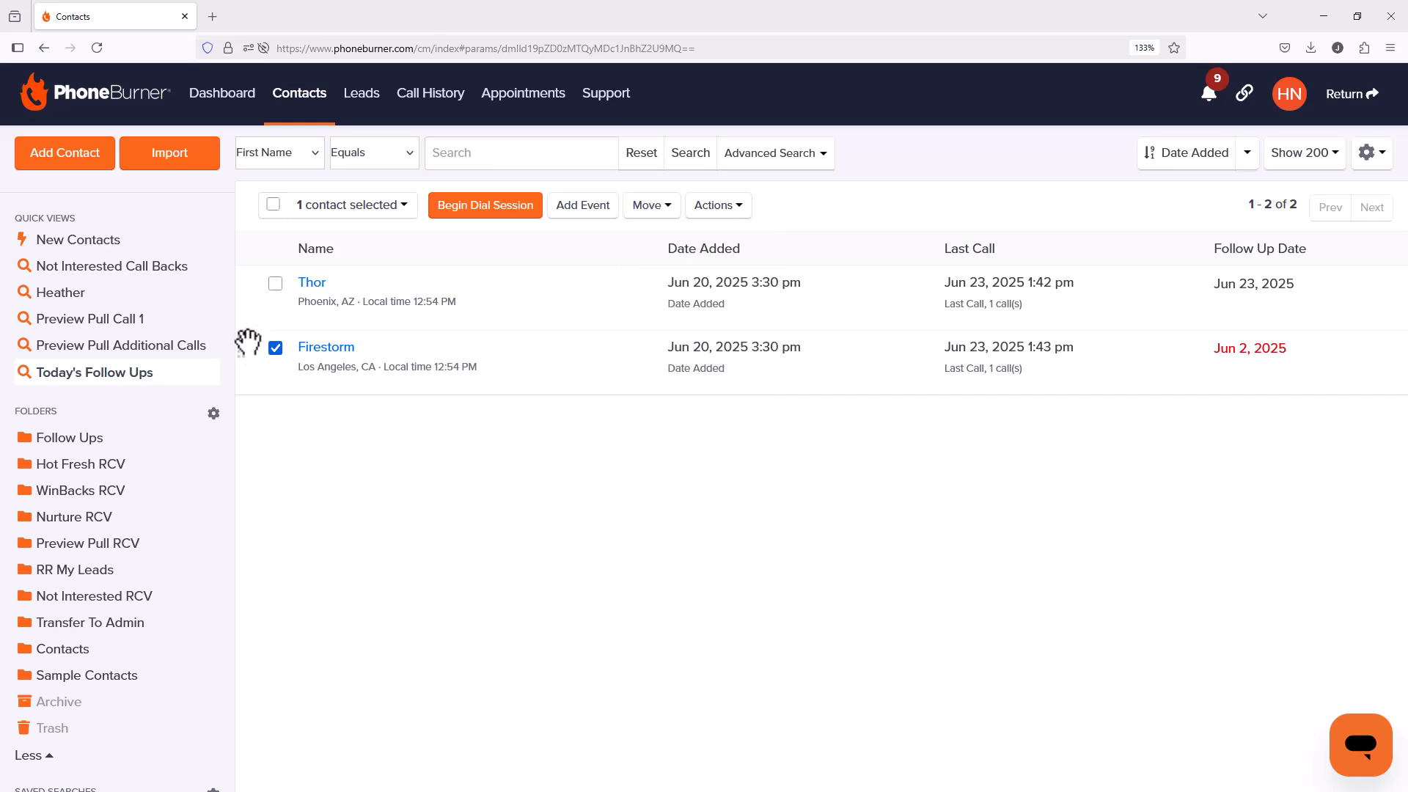
pyautogui.moveTo(247, 341); pyautogui.dragTo(87, 635)
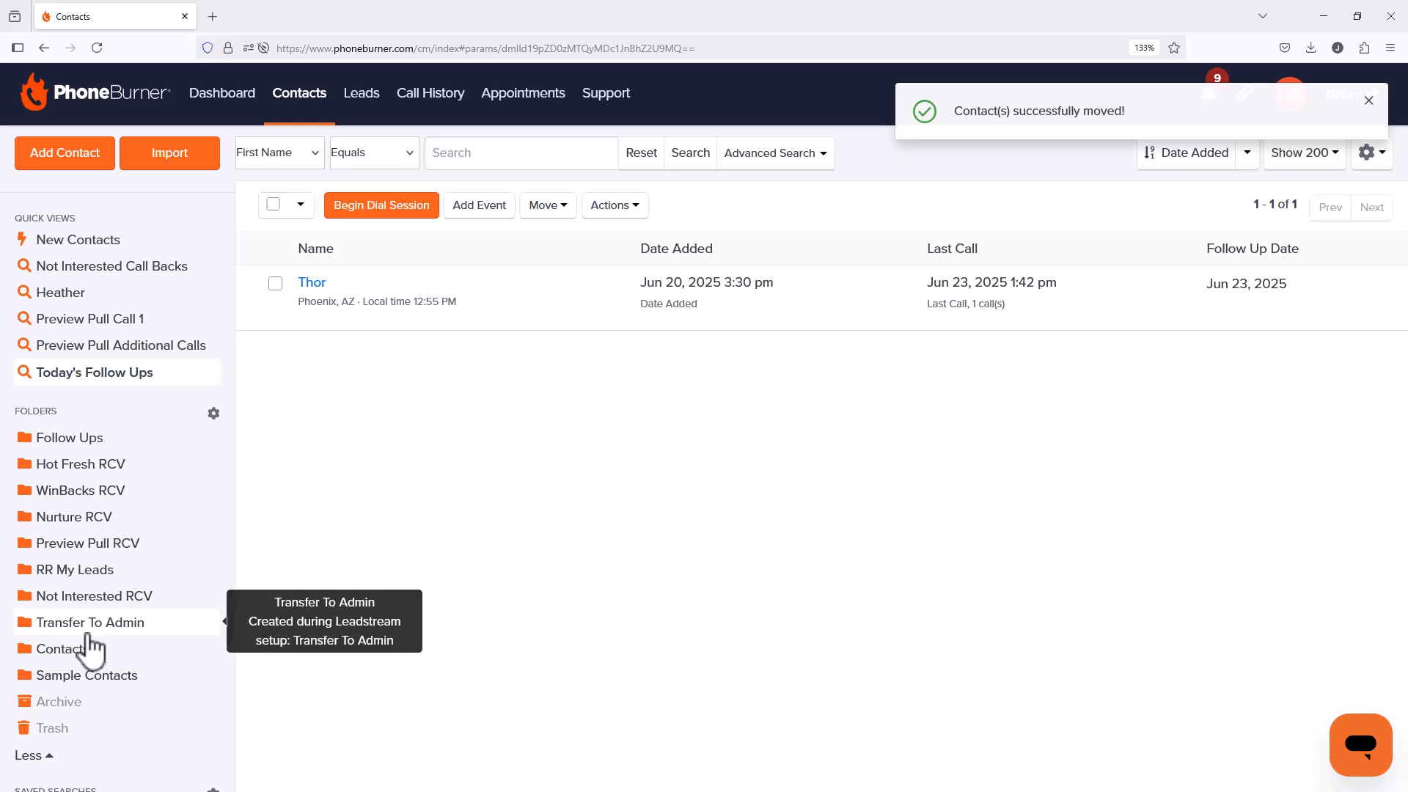
# Check the team member's Transfer To Admin folder and return to the admin account
pyautogui.click(86, 634)
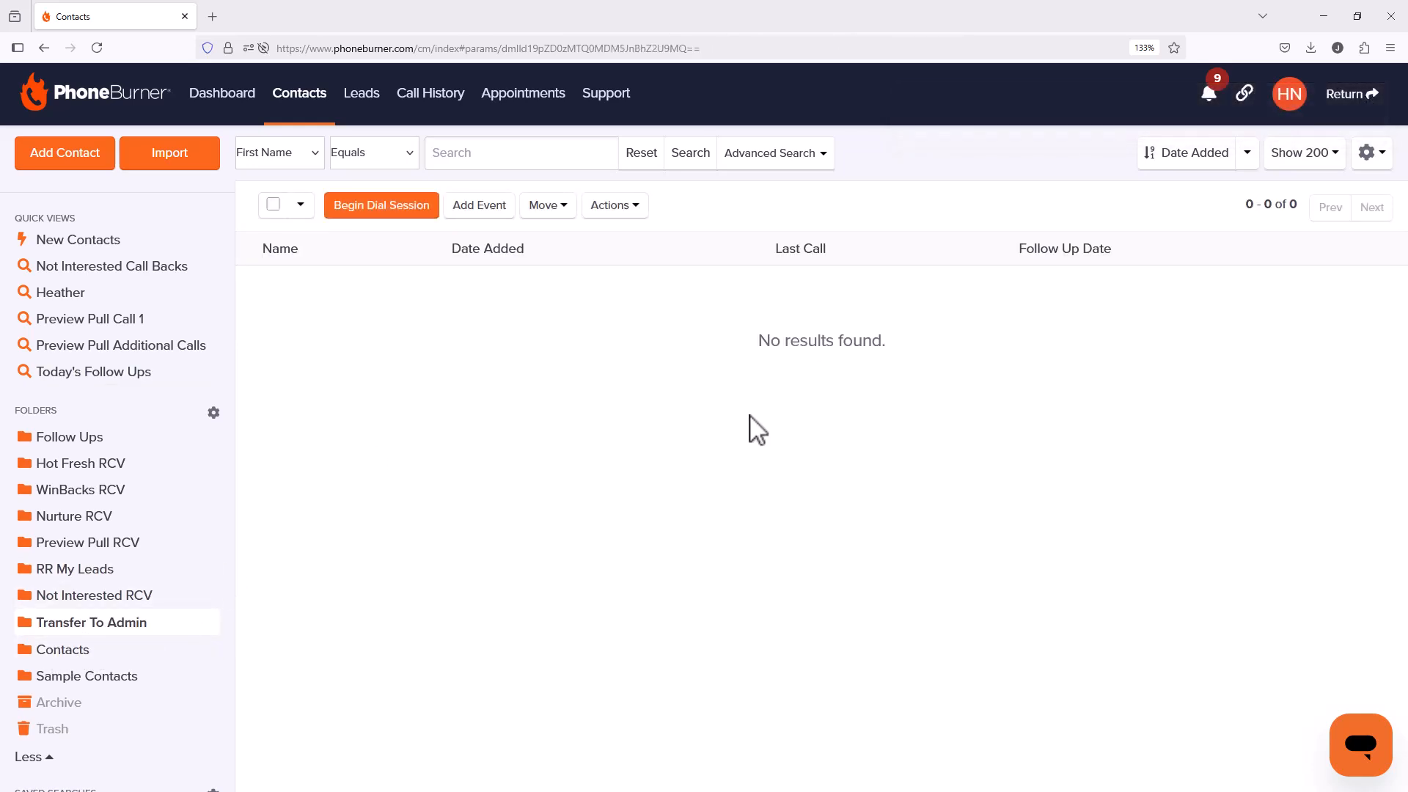
pyautogui.click(1334, 95)
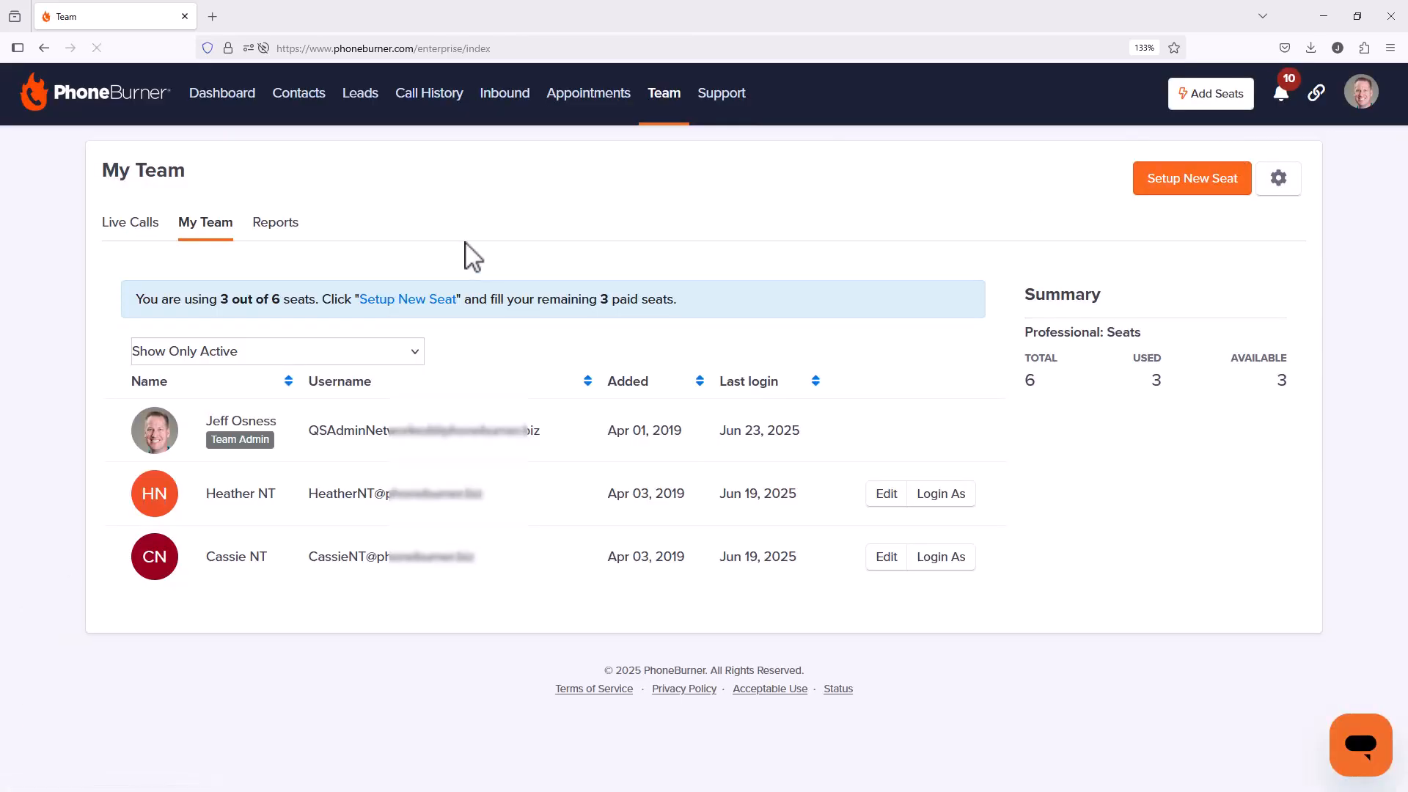
# Check the admin's Transfer To Admin and Transfer To Admin RCV folders, and examine the transferred contact's folder and recycle status in its record
pyautogui.click(313, 108)
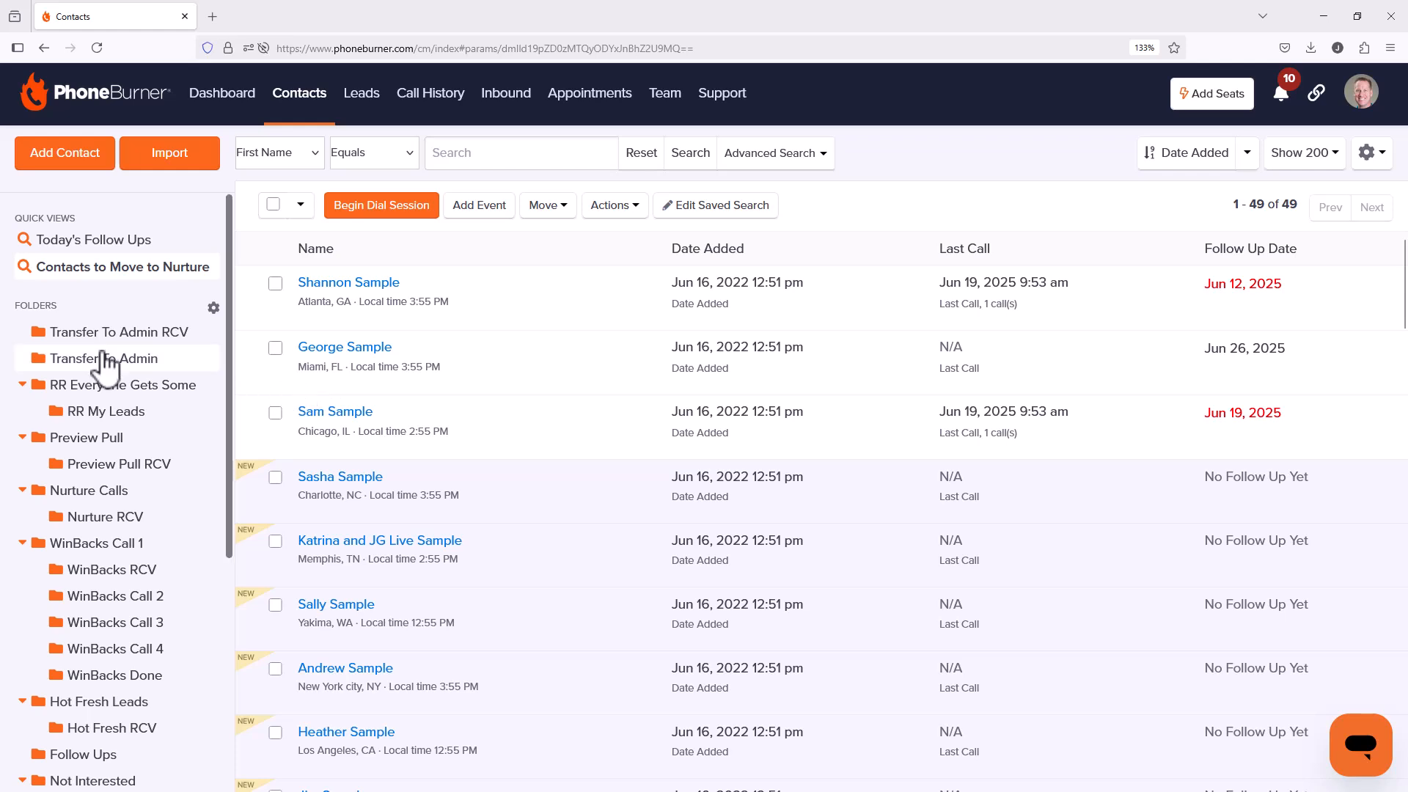
pyautogui.click(106, 358)
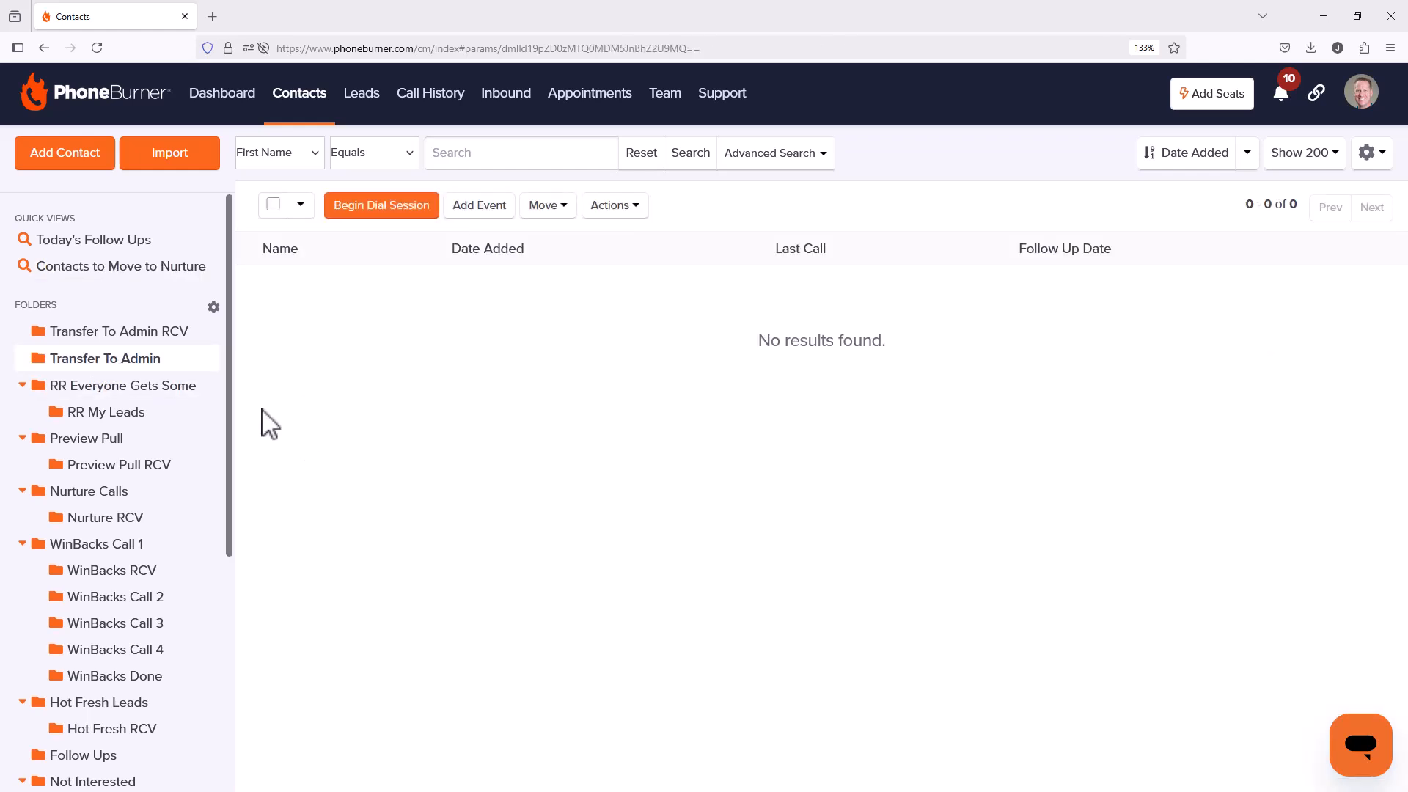
pyautogui.click(114, 328)
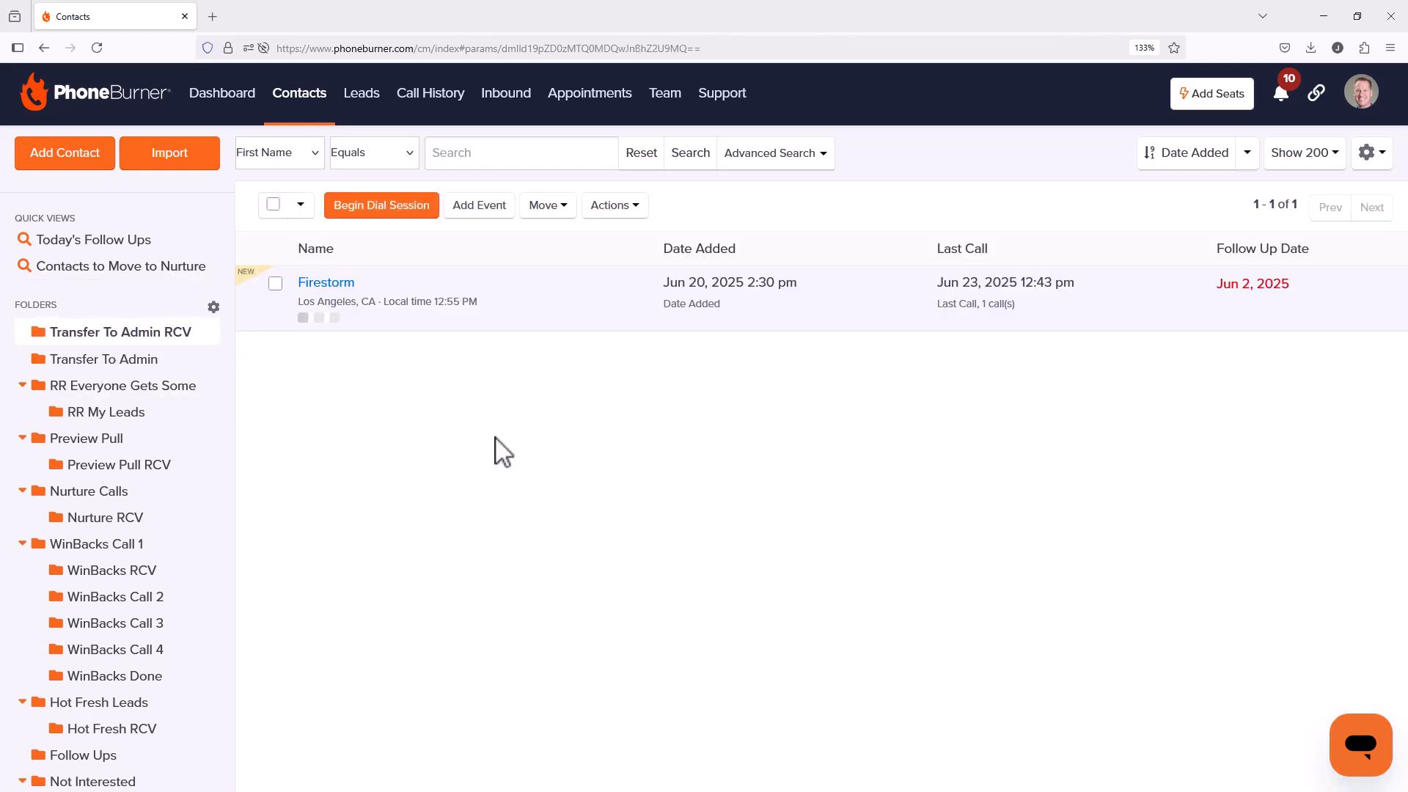
pyautogui.click(335, 286)
pyautogui.scroll(-2, 543, 408)
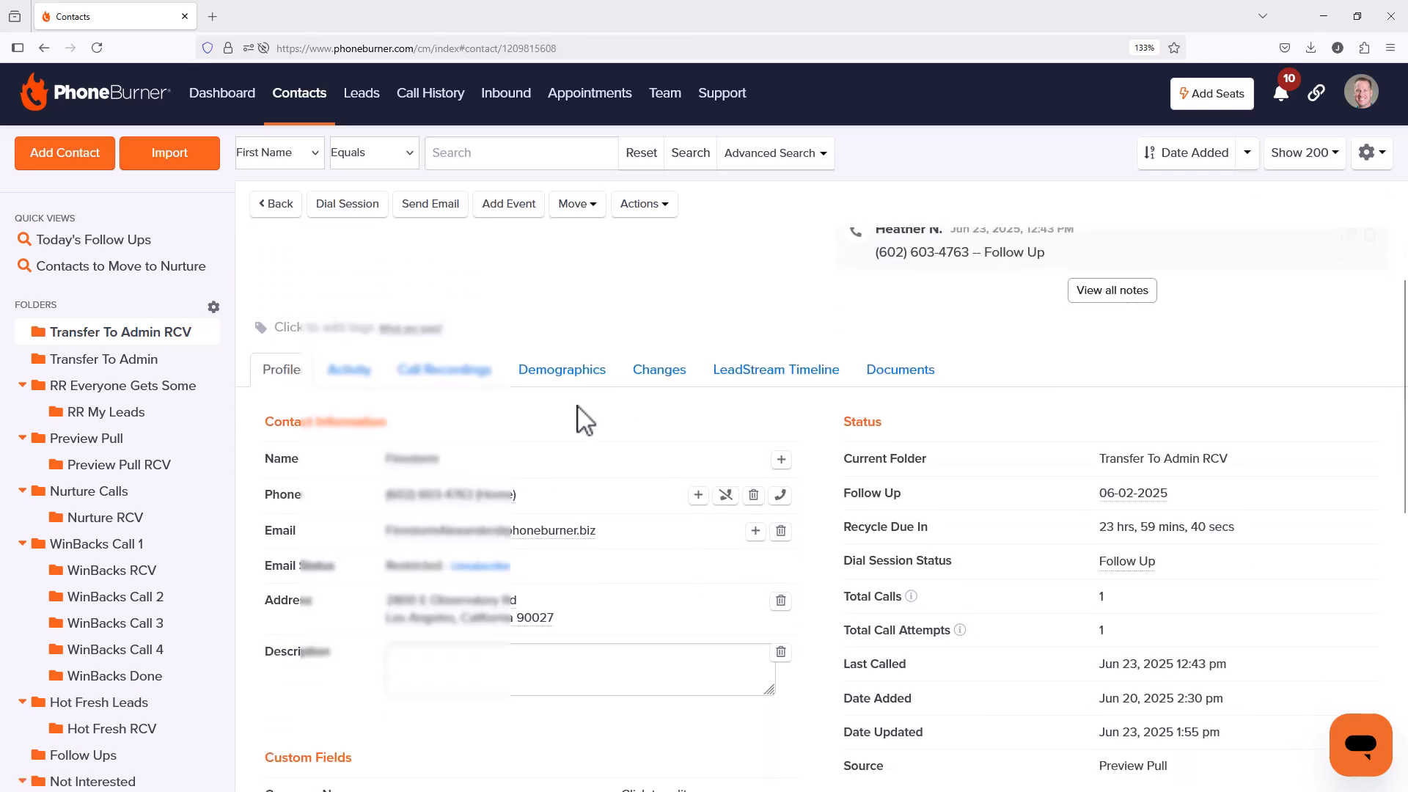
pyautogui.scroll(-1, 753, 429)
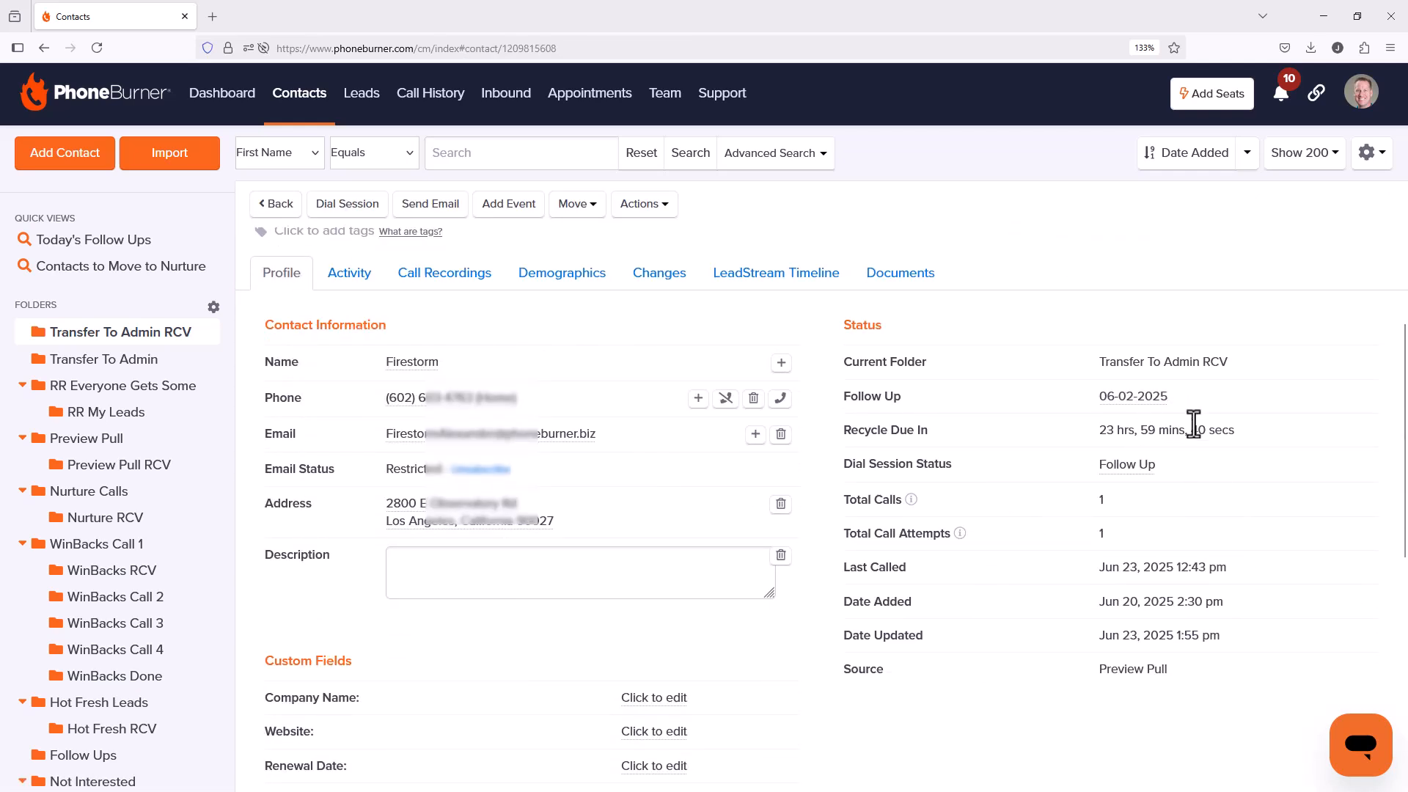